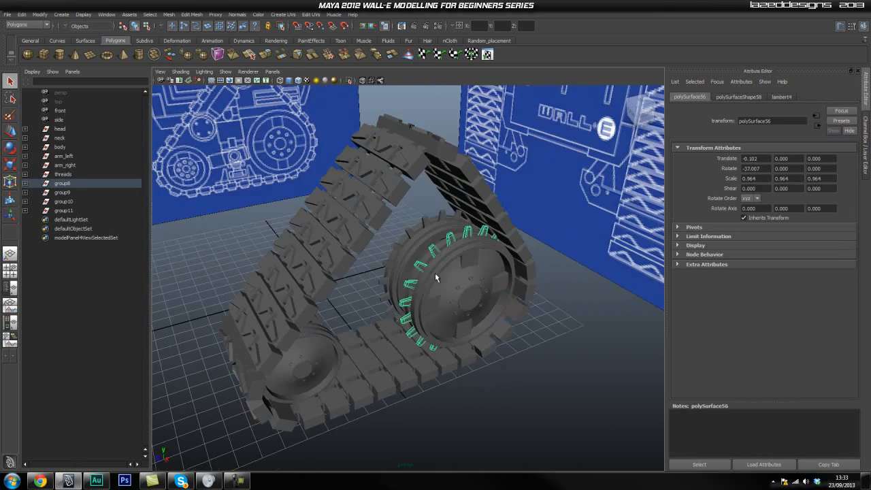
# Examine the large wheel's toothed ring, outer disc and inner half from several angles inside the track
pyautogui.keyDown('alt'); pyautogui.moveTo(415, 275); pyautogui.dragTo(437, 278, button='right'); pyautogui.keyUp('alt')
pyautogui.moveTo(454, 274)
pyautogui.keyDown('alt'); pyautogui.mouseDown()
pyautogui.moveTo(425, 275)
pyautogui.moveTo(466, 277)
pyautogui.mouseUp(); pyautogui.keyUp('alt')
pyautogui.keyDown('alt'); pyautogui.moveTo(466, 278); pyautogui.dragTo(497, 276, button='right'); pyautogui.keyUp('alt')
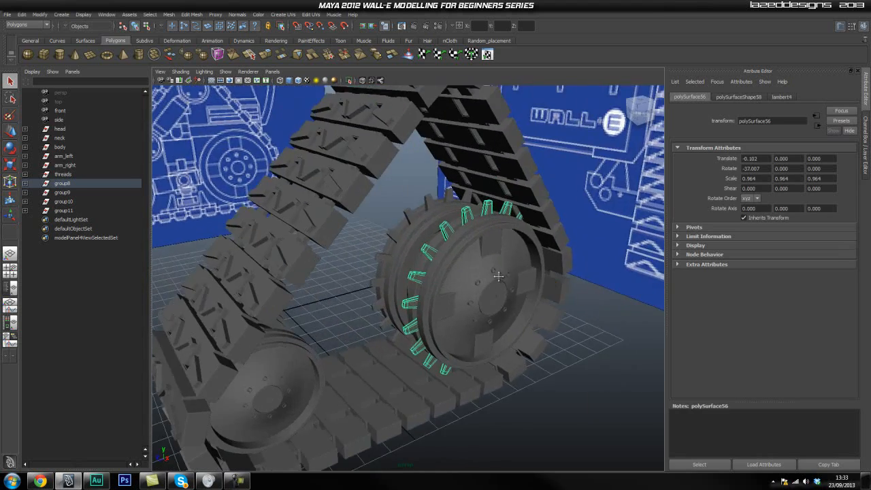
pyautogui.keyDown('alt'); pyautogui.moveTo(446, 275); pyautogui.dragTo(382, 277); pyautogui.keyUp('alt')
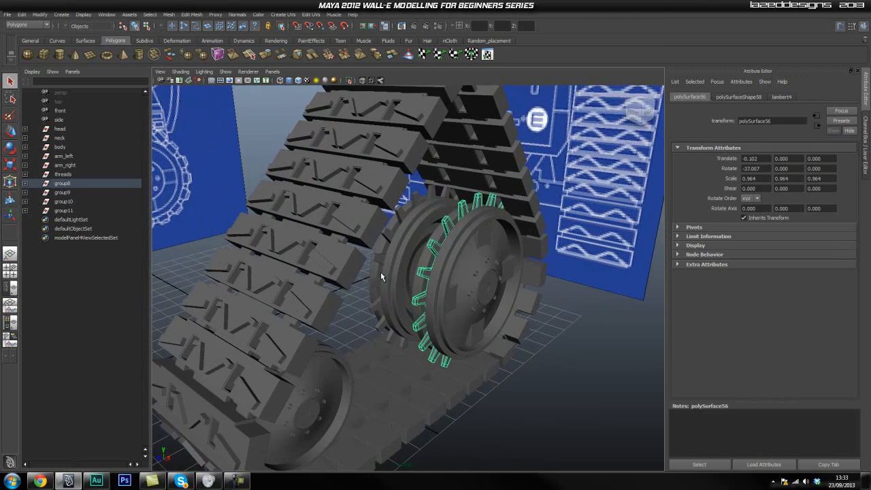
pyautogui.click(477, 277)
pyautogui.keyDown('alt'); pyautogui.moveTo(552, 302); pyautogui.dragTo(467, 293); pyautogui.keyUp('alt')
pyautogui.keyDown('alt'); pyautogui.moveTo(442, 291); pyautogui.dragTo(473, 282, button='right'); pyautogui.keyUp('alt')
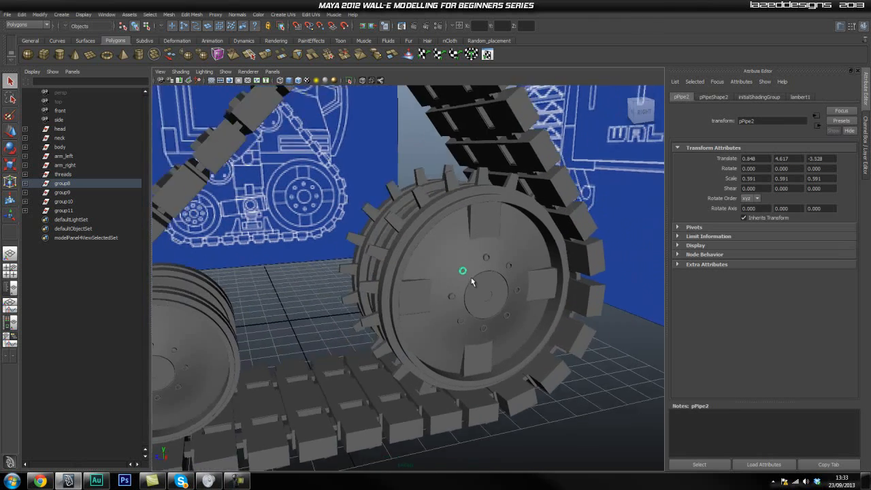
pyautogui.keyDown('alt'); pyautogui.moveTo(530, 282); pyautogui.dragTo(506, 269, button='middle'); pyautogui.keyUp('alt')
pyautogui.click(450, 248)
pyautogui.keyDown('alt'); pyautogui.moveTo(387, 249); pyautogui.dragTo(415, 231); pyautogui.keyUp('alt')
pyautogui.click(415, 243)
pyautogui.click(427, 228)
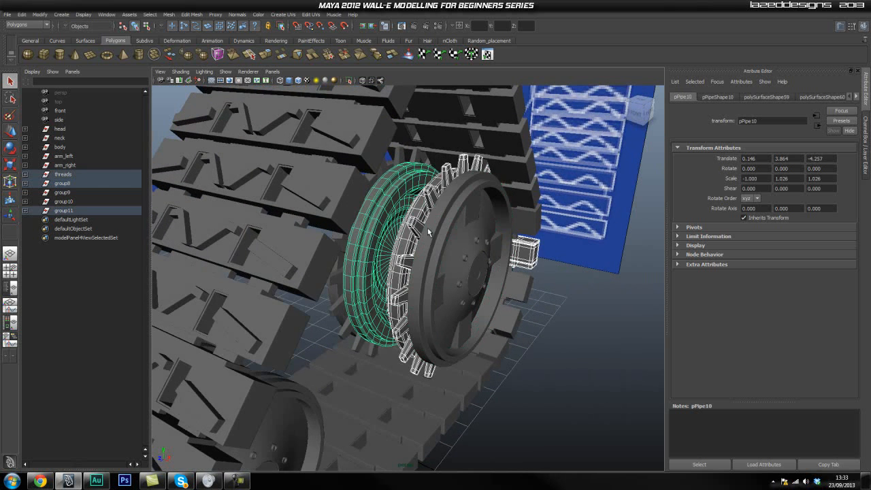
pyautogui.click(567, 190)
pyautogui.click(449, 170)
pyautogui.keyDown('alt'); pyautogui.moveTo(586, 209); pyautogui.dragTo(388, 215); pyautogui.keyUp('alt')
pyautogui.keyDown('alt'); pyautogui.moveTo(396, 286); pyautogui.dragTo(396, 265); pyautogui.keyUp('alt')
pyautogui.keyDown('alt'); pyautogui.moveTo(342, 236); pyautogui.dragTo(516, 266); pyautogui.keyUp('alt')
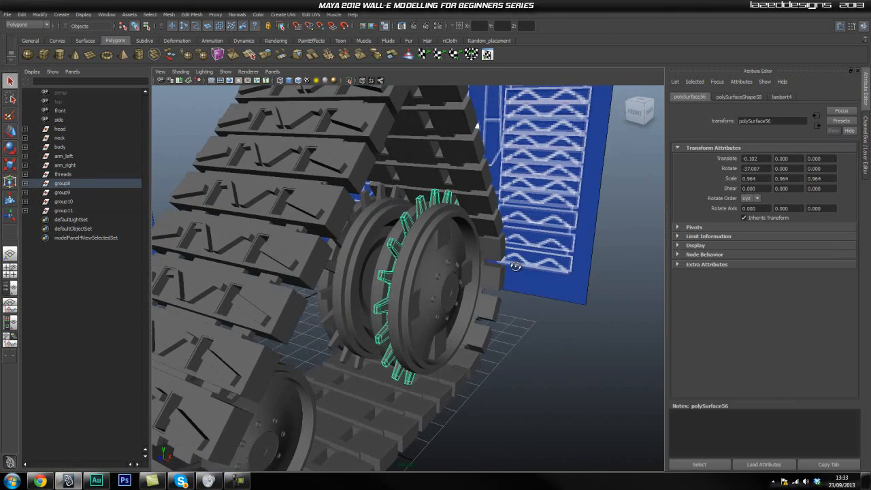
# Inspect the ring on the large wheel's inner half and compare it with the small wheel's outer ring
pyautogui.click(344, 264)
pyautogui.keyDown('alt'); pyautogui.moveTo(345, 264); pyautogui.dragTo(459, 262); pyautogui.keyUp('alt')
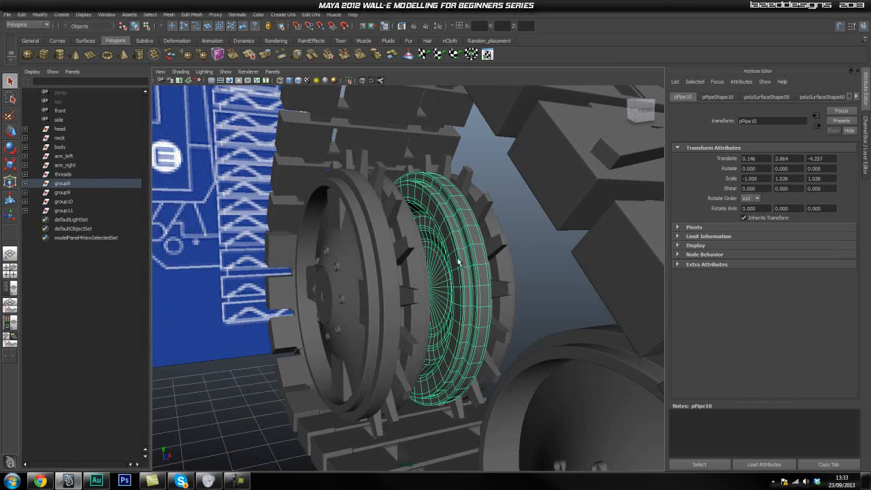
pyautogui.click(393, 259)
pyautogui.keyDown('alt'); pyautogui.moveTo(511, 253); pyautogui.dragTo(352, 277); pyautogui.keyUp('alt')
pyautogui.click(368, 246)
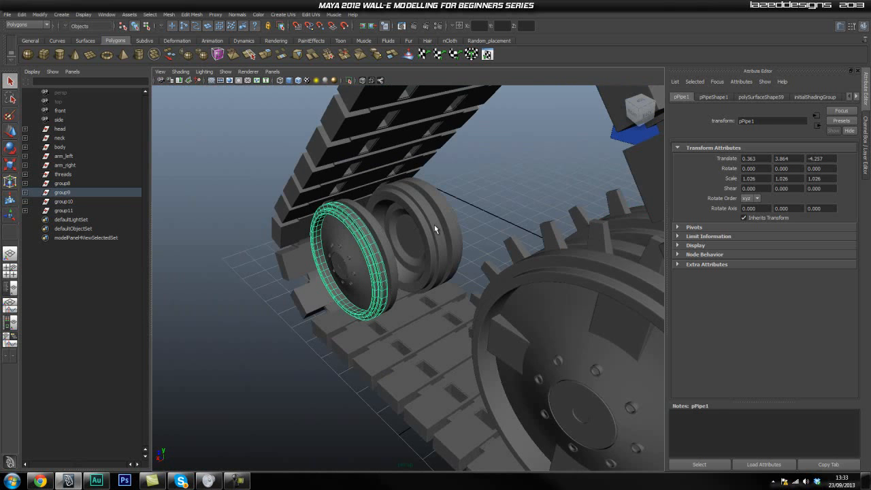
# Delete the small wheel's outer disc and undo the deletion
pyautogui.click(352, 248)
pyautogui.keyDown('alt'); pyautogui.moveTo(391, 283); pyautogui.dragTo(441, 267); pyautogui.keyUp('alt')
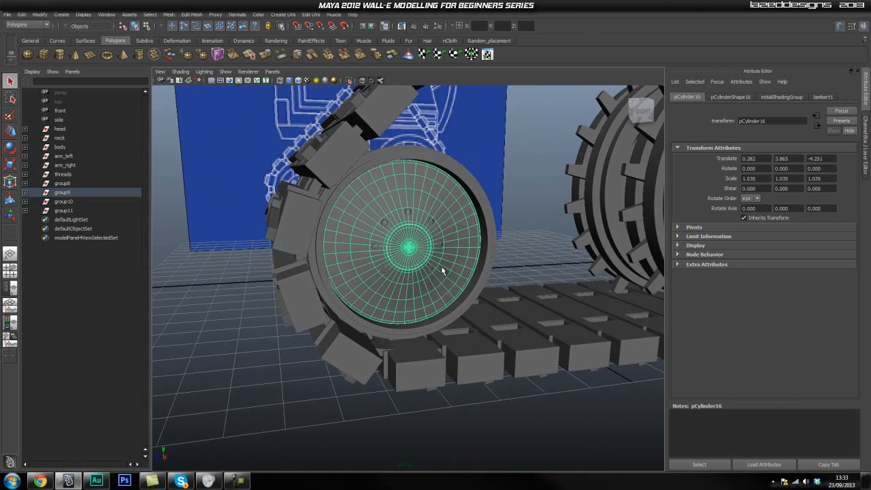
pyautogui.press('Delete')
pyautogui.hotkey('ctrl', 'z')
# Examine the large wheel's outer ring and disc and compare them with the small wheel
pyautogui.keyDown('alt'); pyautogui.moveTo(488, 206); pyautogui.dragTo(431, 186, button='right'); pyautogui.keyUp('alt')
pyautogui.keyDown('alt'); pyautogui.moveTo(430, 185); pyautogui.dragTo(415, 245); pyautogui.keyUp('alt')
pyautogui.click(465, 233)
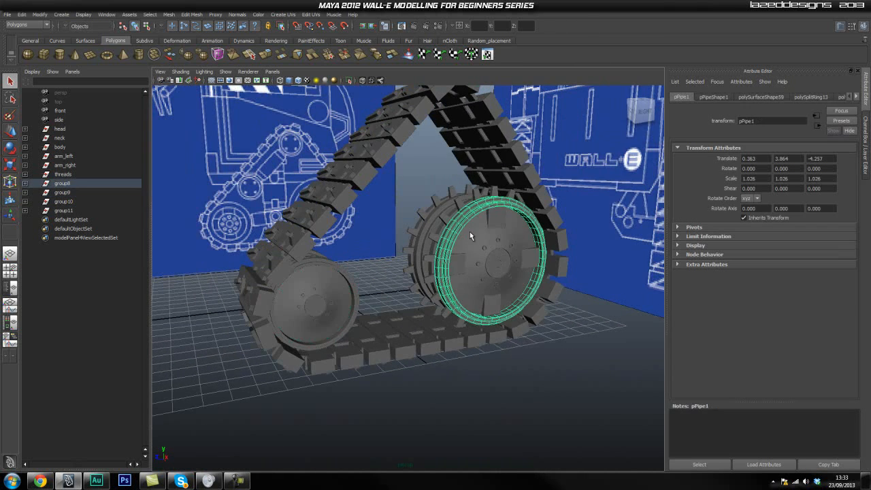
pyautogui.click(475, 243)
pyautogui.keyDown('alt'); pyautogui.moveTo(463, 269); pyautogui.dragTo(231, 284); pyautogui.keyUp('alt')
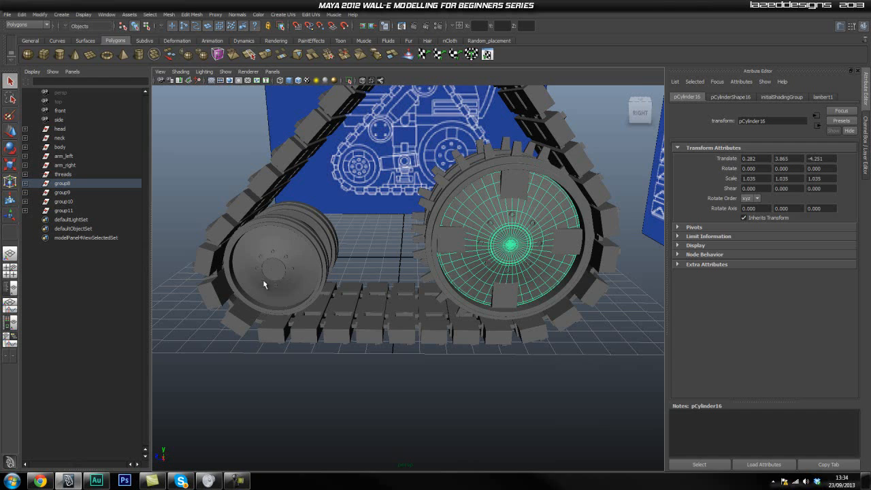
pyautogui.keyDown('alt'); pyautogui.moveTo(309, 259); pyautogui.dragTo(407, 275); pyautogui.keyUp('alt')
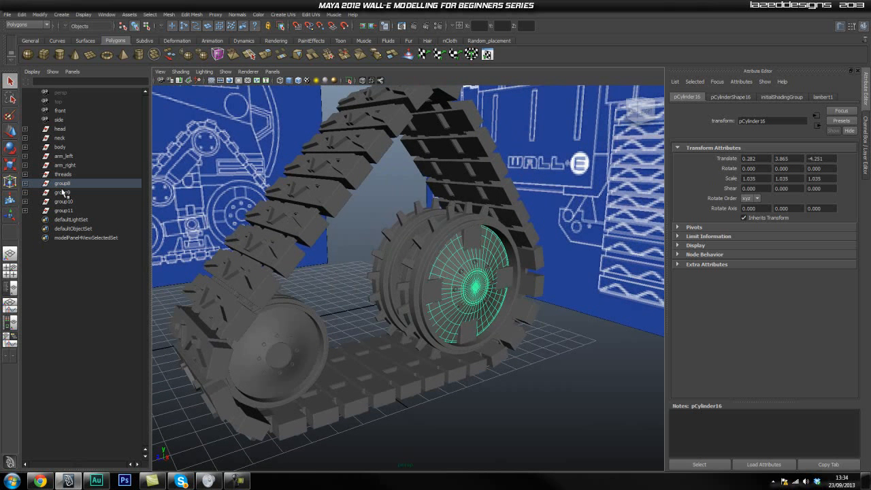
# Delete the wheel groups group8 through group11 from the scene
pyautogui.click(64, 210)
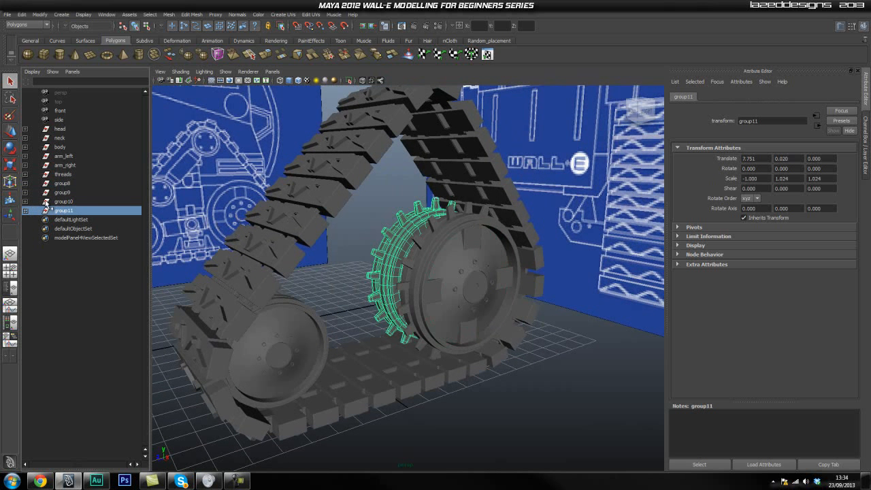
pyautogui.keyDown('shift'); pyautogui.click(66, 185); pyautogui.keyUp('shift')
pyautogui.press('Delete')
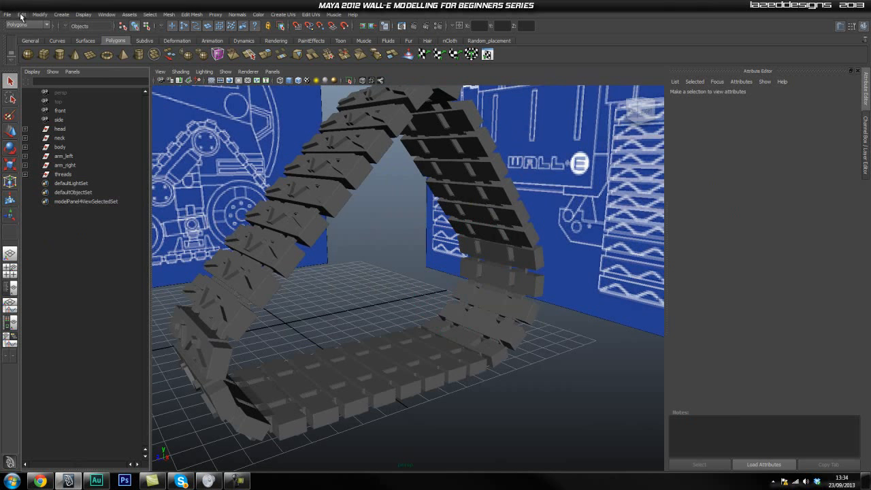
# Delete the construction history of all objects in the scene
pyautogui.click(21, 15)
pyautogui.moveTo(80, 115)
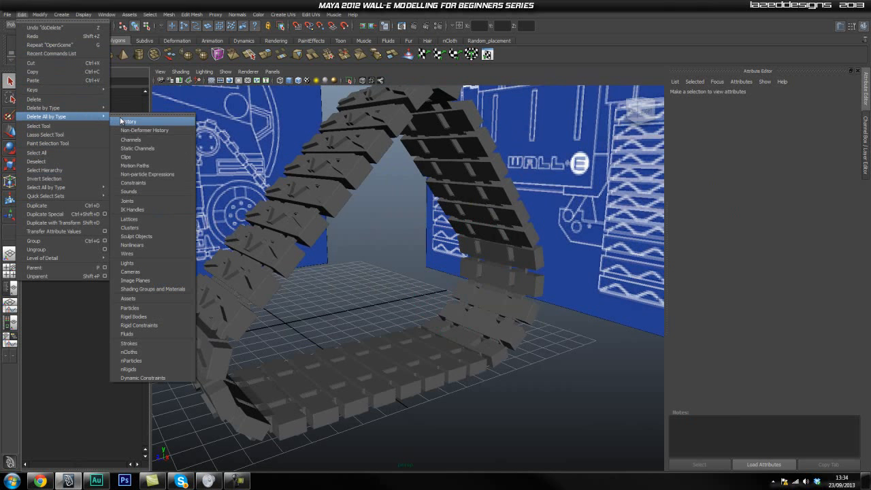
pyautogui.click(124, 121)
# Examine the empty track from several angles and study the wheel layout on the side blueprint behind it
pyautogui.keyDown('alt'); pyautogui.moveTo(437, 262); pyautogui.dragTo(356, 250); pyautogui.keyUp('alt')
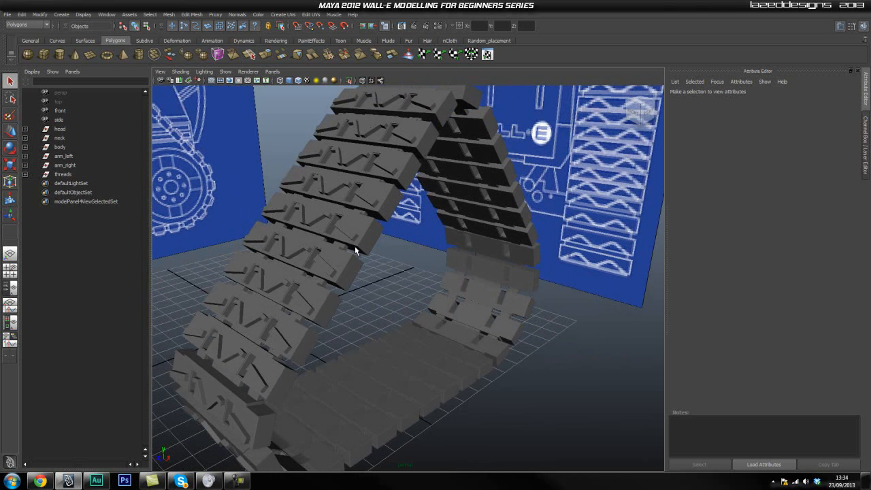
pyautogui.click(317, 279)
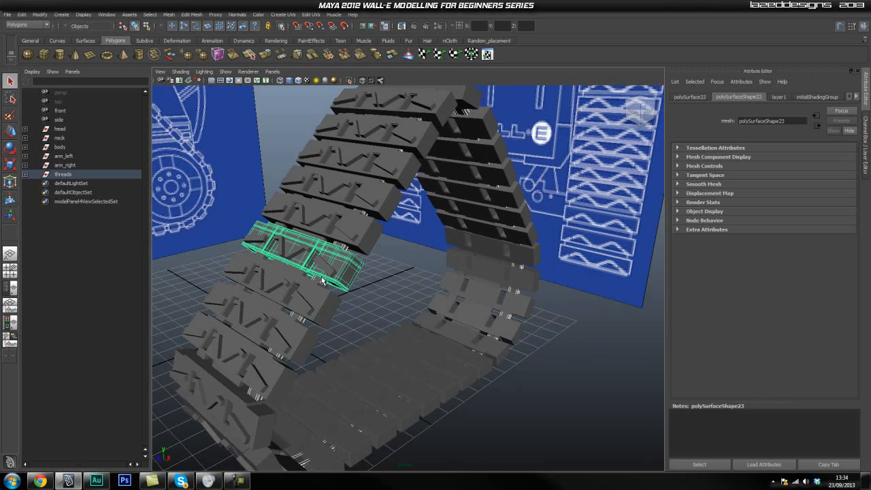
pyautogui.click(574, 366)
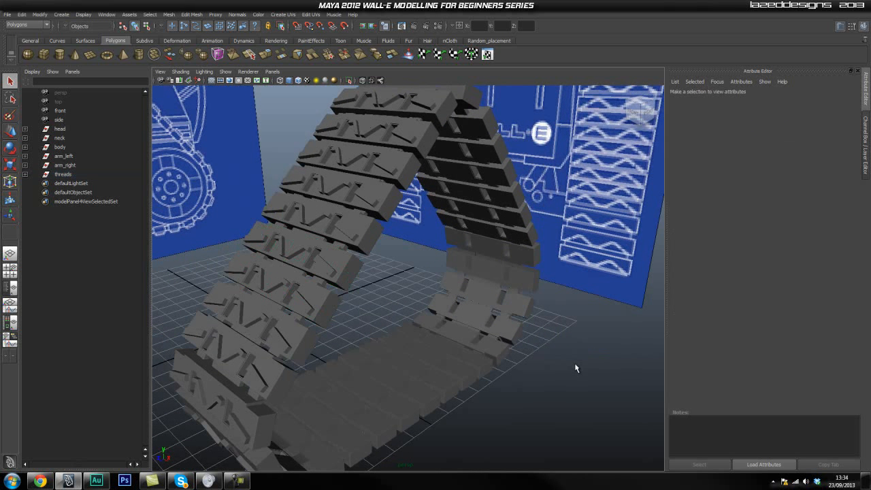
pyautogui.keyDown('alt'); pyautogui.moveTo(495, 326); pyautogui.dragTo(429, 241); pyautogui.keyUp('alt')
pyautogui.scroll(-5, 431, 284)
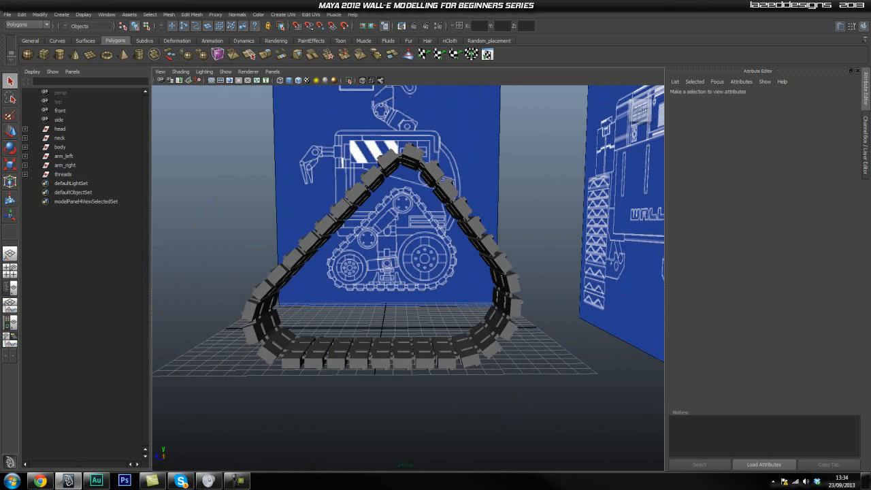
pyautogui.keyDown('alt'); pyautogui.moveTo(447, 262); pyautogui.dragTo(415, 264); pyautogui.keyUp('alt')
pyautogui.scroll(5, 424, 269)
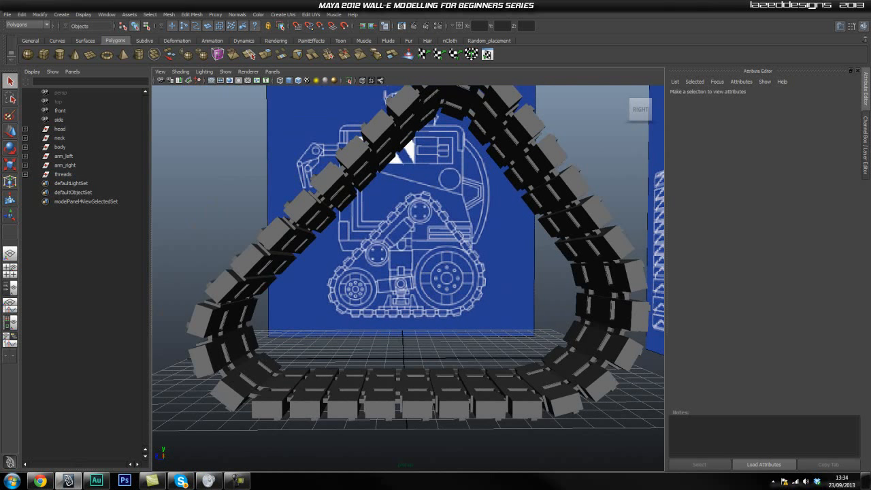
pyautogui.scroll(-3, 413, 270)
pyautogui.keyDown('alt'); pyautogui.moveTo(413, 269); pyautogui.dragTo(413, 235); pyautogui.keyUp('alt')
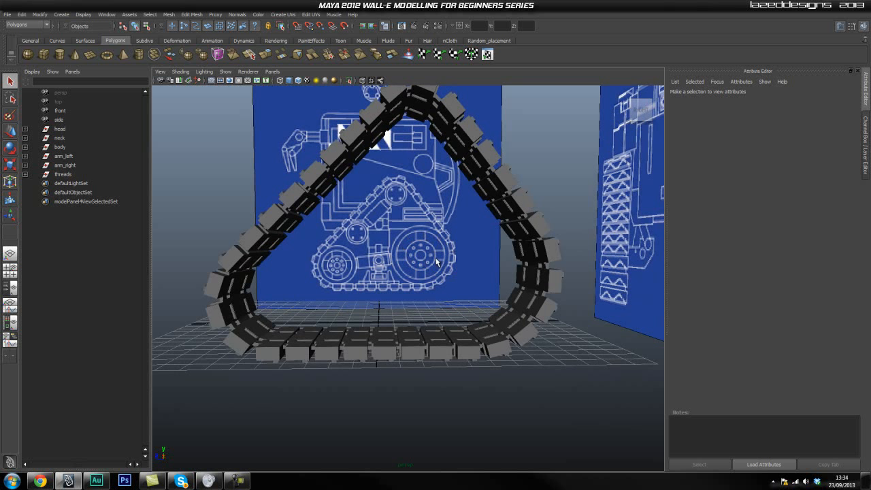
pyautogui.scroll(-2, 428, 234)
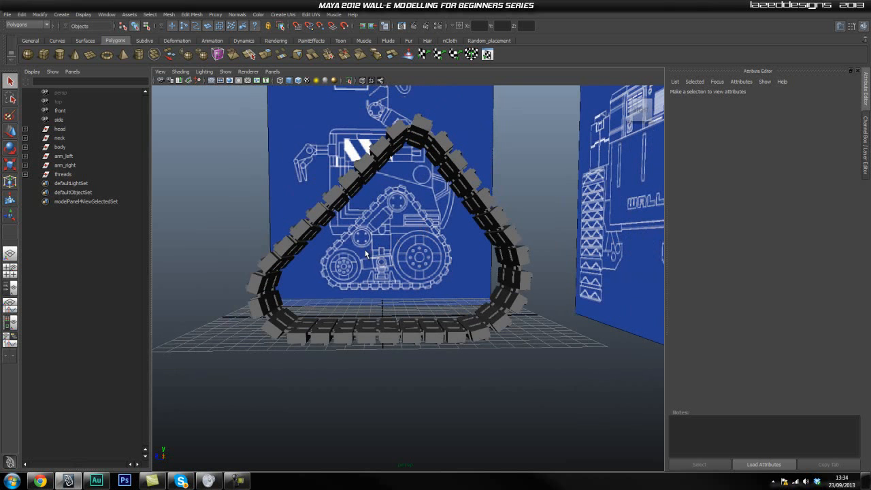
pyautogui.scroll(4, 470, 253)
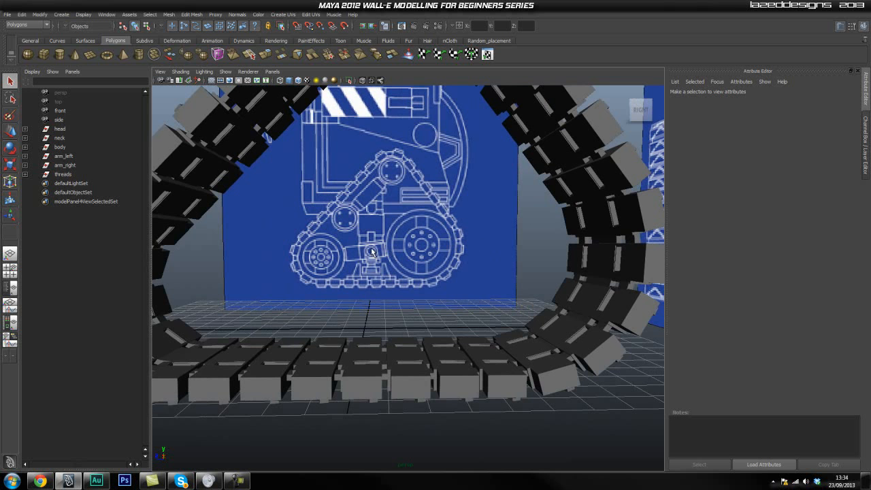
pyautogui.keyDown('alt'); pyautogui.moveTo(371, 252); pyautogui.dragTo(436, 250); pyautogui.keyUp('alt')
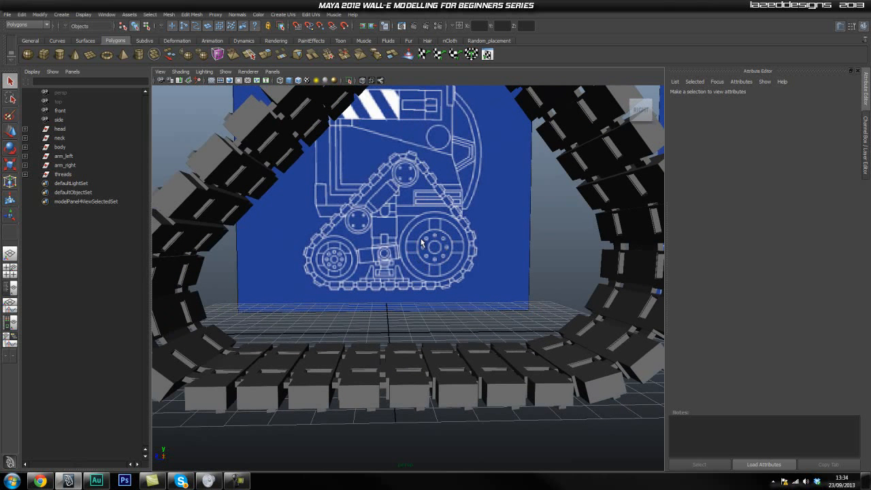
pyautogui.keyDown('alt'); pyautogui.moveTo(379, 261); pyautogui.dragTo(431, 269); pyautogui.keyUp('alt')
# Switch to the side view framed on the blueprint's large wheel and hide the track layer layer1
pyautogui.press('space')
pyautogui.keyDown('alt'); pyautogui.moveTo(431, 269); pyautogui.dragTo(467, 264, button='right'); pyautogui.keyUp('alt')
pyautogui.keyDown('alt'); pyautogui.moveTo(467, 264); pyautogui.dragTo(444, 243, button='middle'); pyautogui.keyUp('alt')
pyautogui.keyDown('alt'); pyautogui.moveTo(335, 256); pyautogui.dragTo(517, 275, button='right'); pyautogui.keyUp('alt')
pyautogui.keyDown('alt'); pyautogui.moveTo(402, 216); pyautogui.dragTo(414, 259, button='middle'); pyautogui.keyUp('alt')
pyautogui.keyDown('alt'); pyautogui.moveTo(460, 252); pyautogui.dragTo(414, 250, button='right'); pyautogui.keyUp('alt')
pyautogui.moveTo(417, 244)
pyautogui.keyDown('alt'); pyautogui.mouseDown(button='middle')
pyautogui.moveTo(413, 235)
pyautogui.moveTo(414, 243)
pyautogui.mouseUp(button='middle'); pyautogui.keyUp('alt')
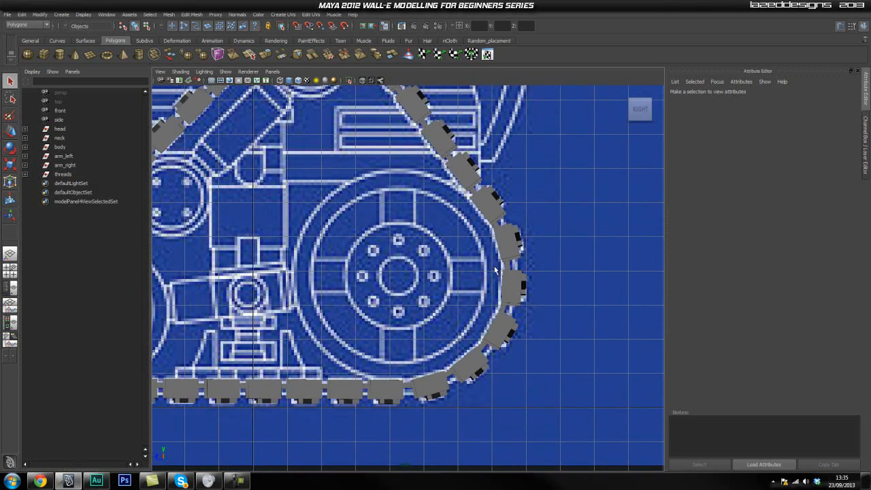
pyautogui.hotkey('ctrl', 'a')
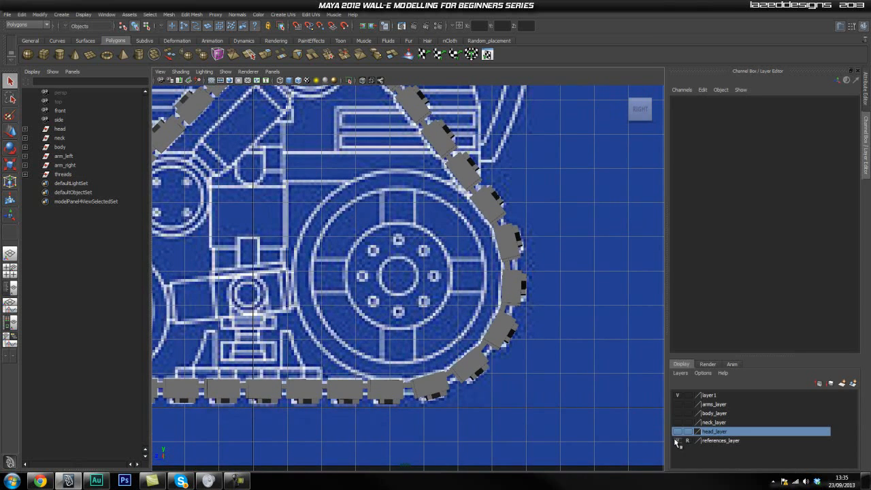
pyautogui.click(677, 396)
pyautogui.keyDown('alt'); pyautogui.moveTo(307, 311); pyautogui.dragTo(364, 280, button='right'); pyautogui.keyUp('alt')
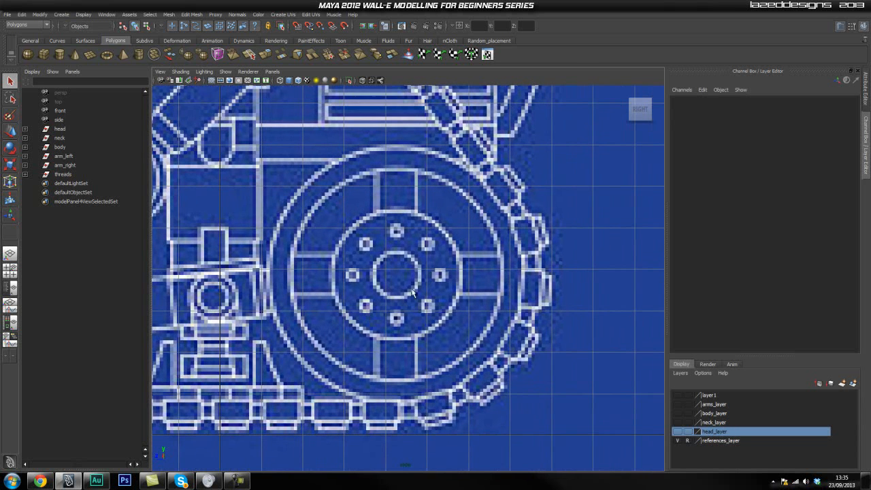
pyautogui.keyDown('alt'); pyautogui.moveTo(364, 280); pyautogui.dragTo(352, 288, button='middle'); pyautogui.keyUp('alt')
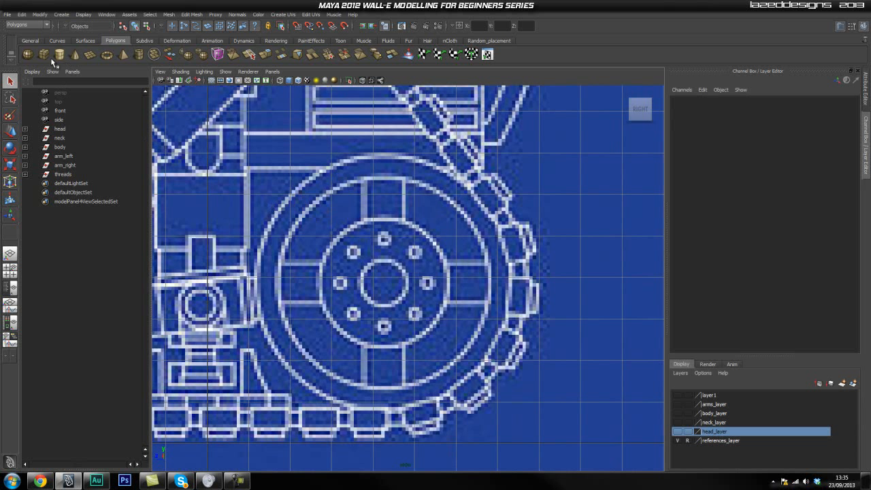
# Draw a polygon pipe over the large wheel's rim, about 3.06 in radius, 0.831 high and 0.4 thick
pyautogui.click(139, 54)
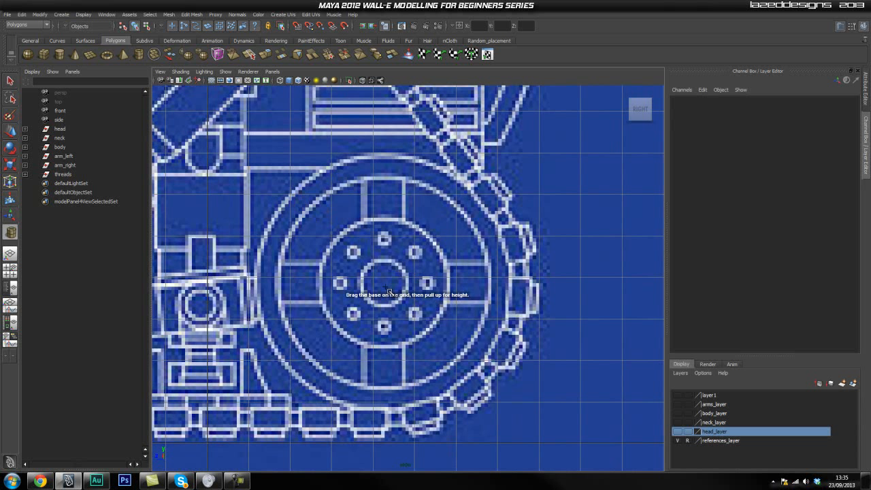
pyautogui.moveTo(390, 287); pyautogui.dragTo(458, 394)
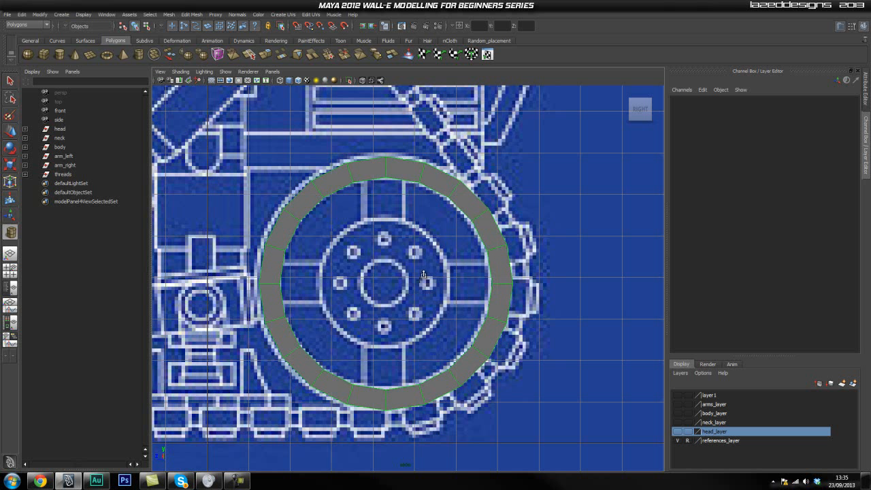
pyautogui.moveTo(413, 294); pyautogui.dragTo(385, 281)
# Centre the pipe on the blueprint wheel's hub and scale it uniformly to about 0.947
pyautogui.press('w')
pyautogui.press('r')
pyautogui.press('w')
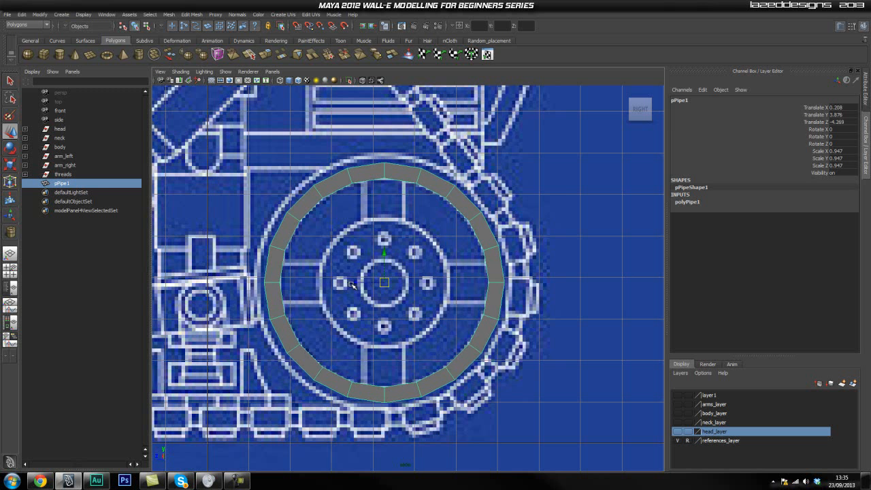
# Set the pipe's axis subdivisions to 42
pyautogui.scroll(2, 398, 275)
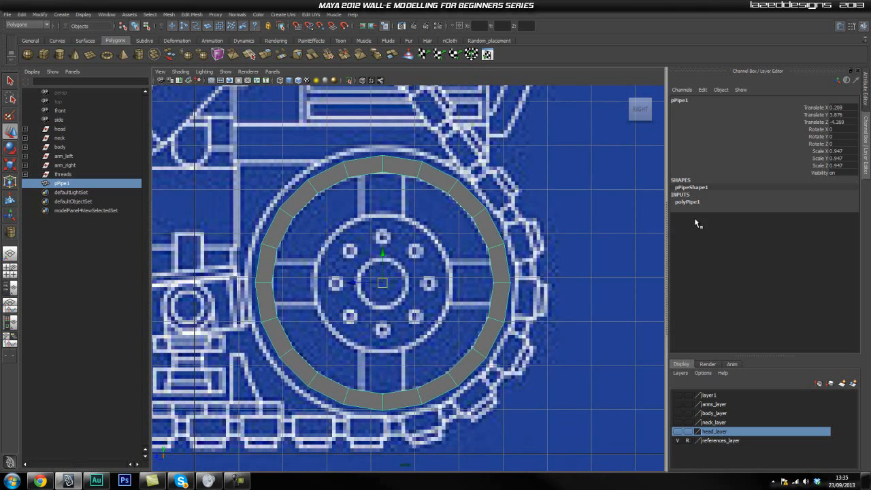
pyautogui.click(687, 202)
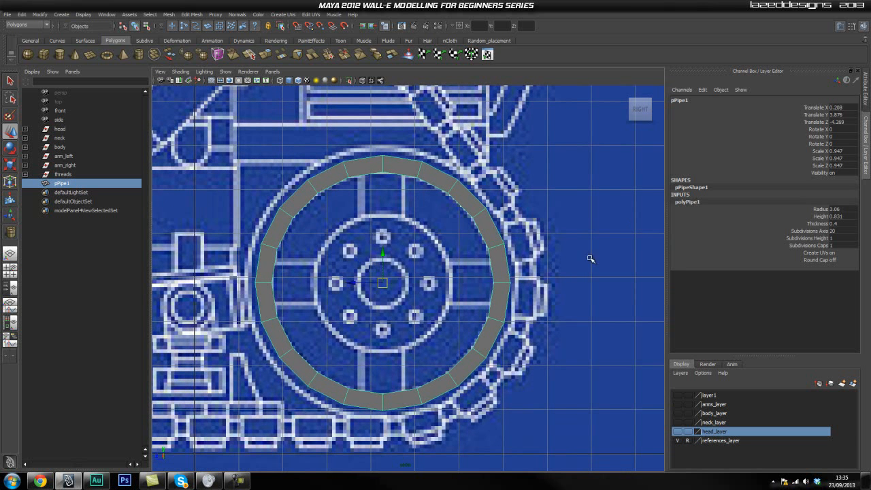
pyautogui.doubleClick(835, 231)
pyautogui.press('Tab')
pyautogui.doubleClick(841, 232)
pyautogui.click(842, 238)
pyautogui.doubleClick(841, 231)
pyautogui.click(842, 237)
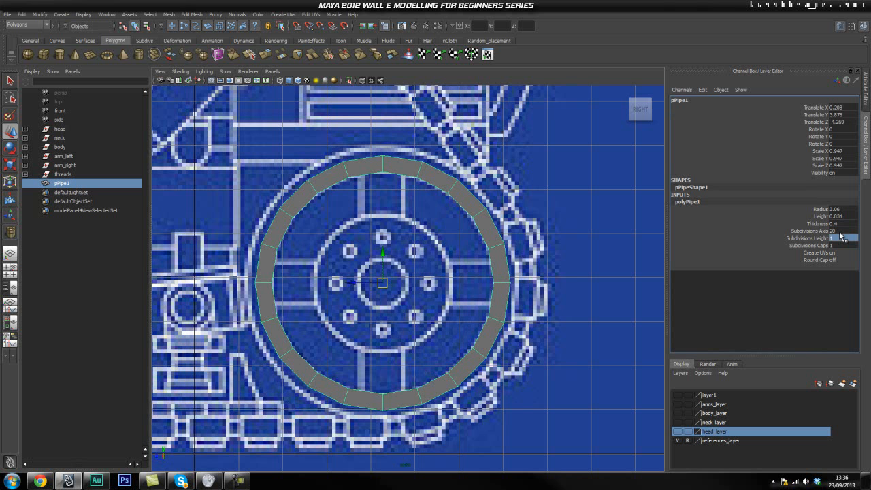
pyautogui.doubleClick(843, 231)
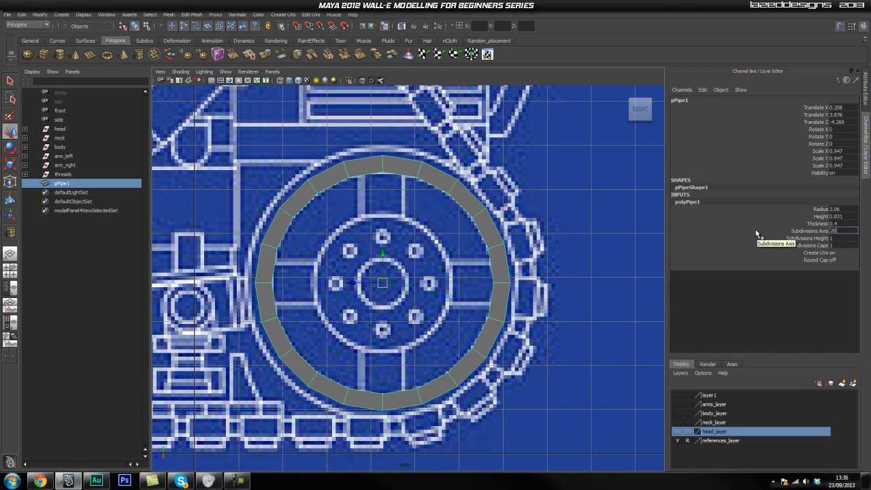
pyautogui.write('42')
pyautogui.press('Return')
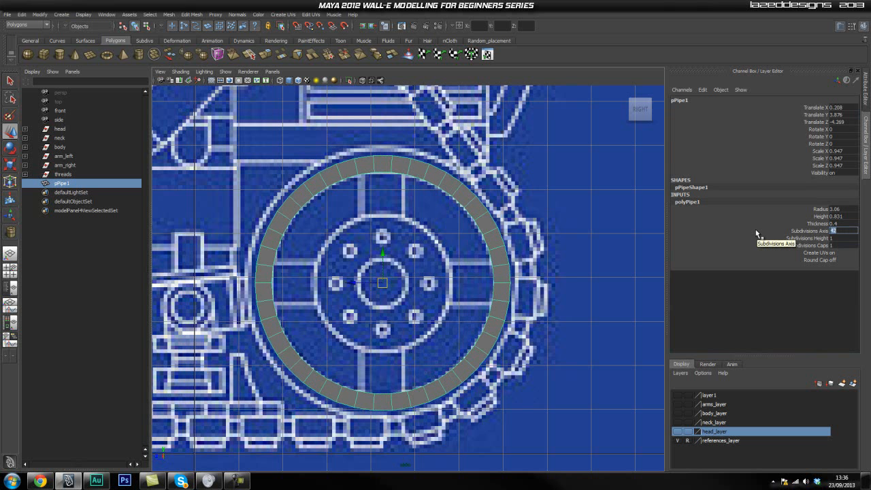
# Move the pipe along Z to -4.248 so it lines up with the large wheel on the blueprint
pyautogui.click(537, 256)
pyautogui.click(452, 199)
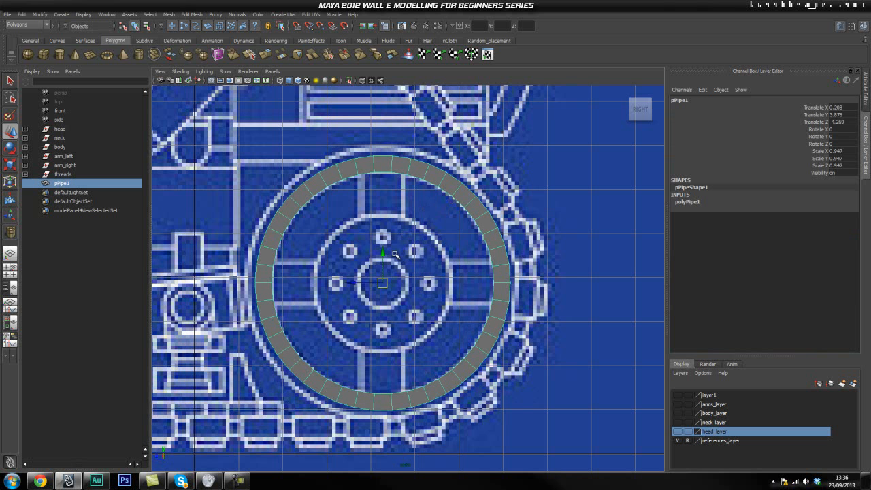
pyautogui.moveTo(379, 287); pyautogui.dragTo(384, 268)
# In the perspective view, detach the Edit Mesh commands as a floating window and start the Insert Edge Loop Tool on the pipe
pyautogui.press('space')
pyautogui.keyDown('alt'); pyautogui.moveTo(354, 301); pyautogui.dragTo(425, 314); pyautogui.keyUp('alt')
pyautogui.keyDown('alt'); pyautogui.moveTo(367, 310); pyautogui.dragTo(399, 300); pyautogui.keyUp('alt')
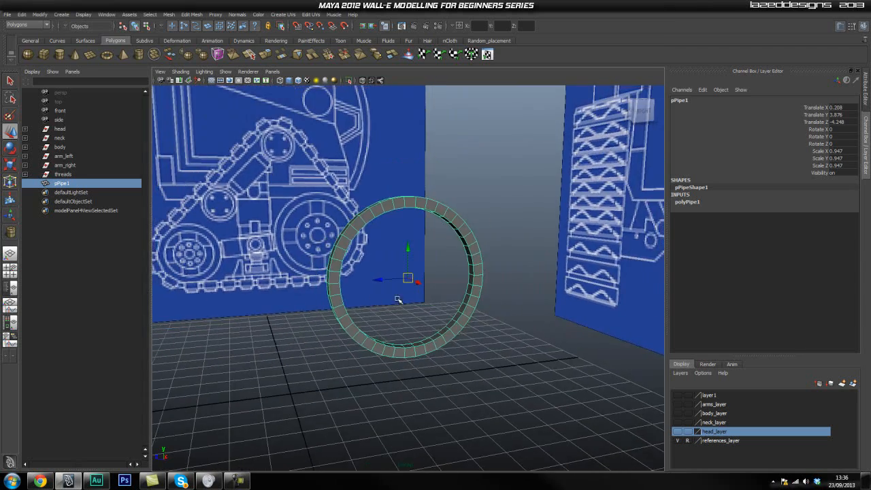
pyautogui.keyDown('alt'); pyautogui.moveTo(370, 325); pyautogui.dragTo(420, 317); pyautogui.keyUp('alt')
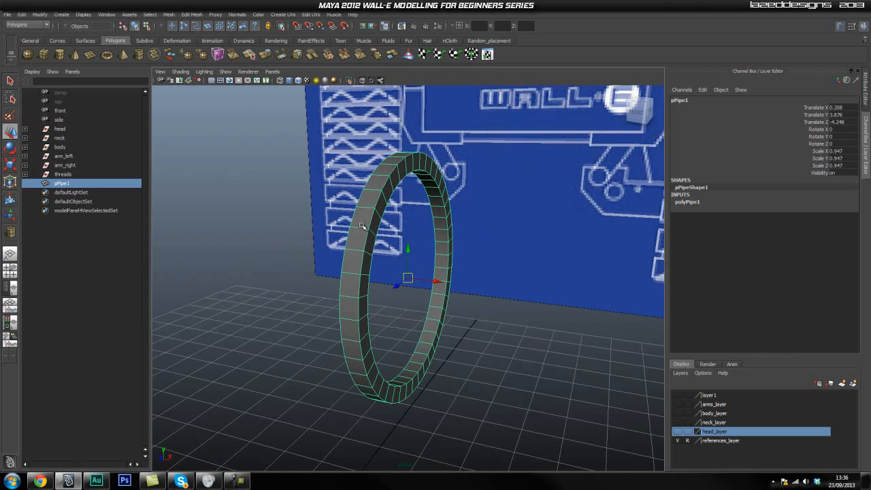
pyautogui.keyDown('alt'); pyautogui.moveTo(372, 214); pyautogui.dragTo(379, 264); pyautogui.keyUp('alt')
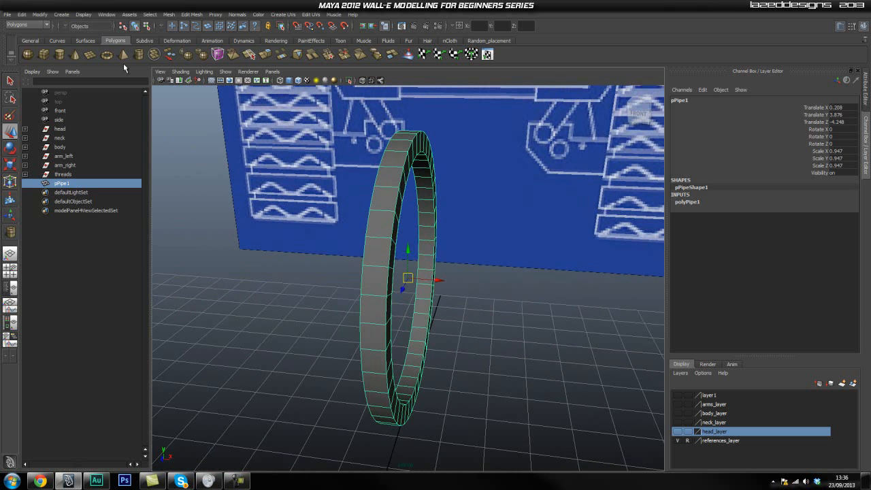
pyautogui.click(191, 14)
pyautogui.click(194, 21)
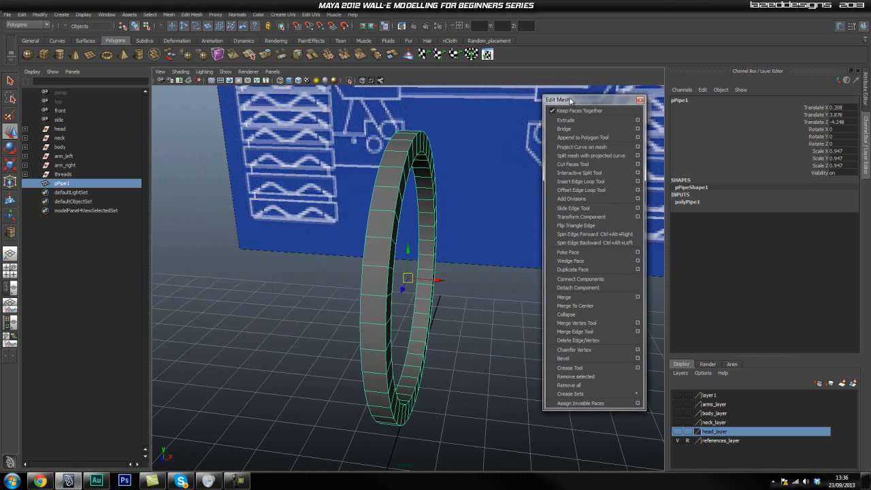
pyautogui.click(593, 182)
pyautogui.keyDown('alt'); pyautogui.moveTo(421, 198); pyautogui.dragTo(438, 196); pyautogui.keyUp('alt')
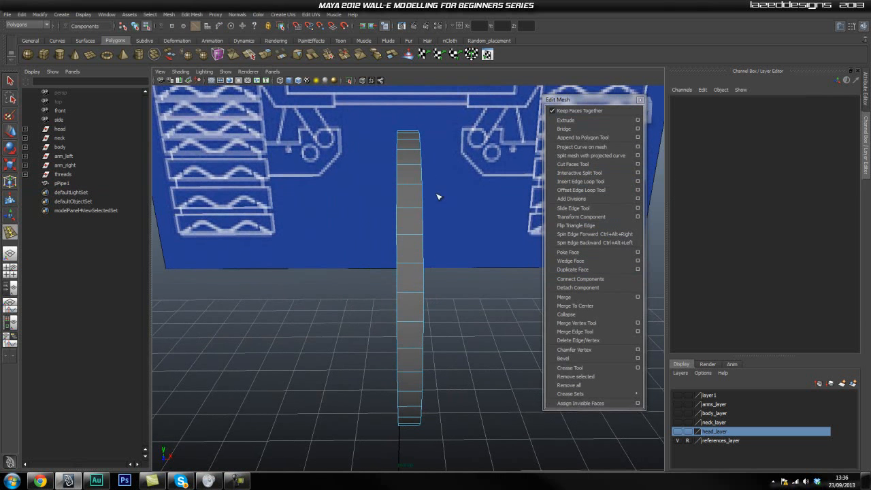
pyautogui.click(410, 168)
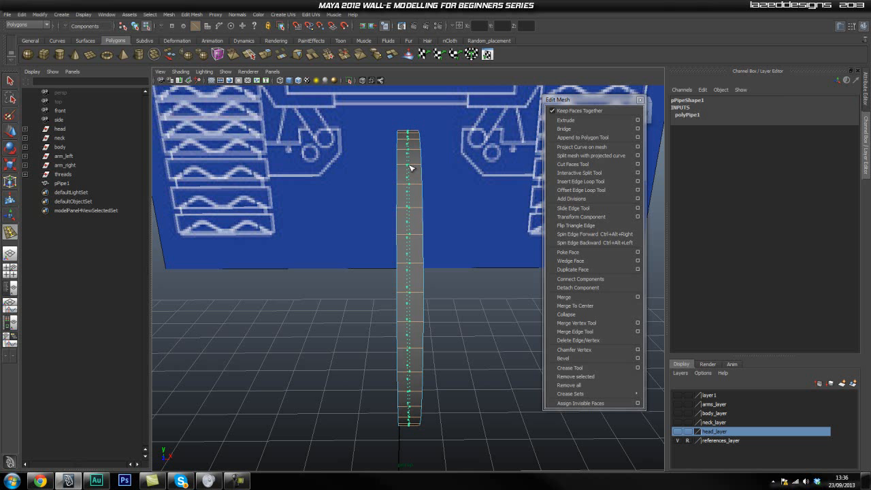
pyautogui.moveTo(410, 164); pyautogui.dragTo(441, 194)
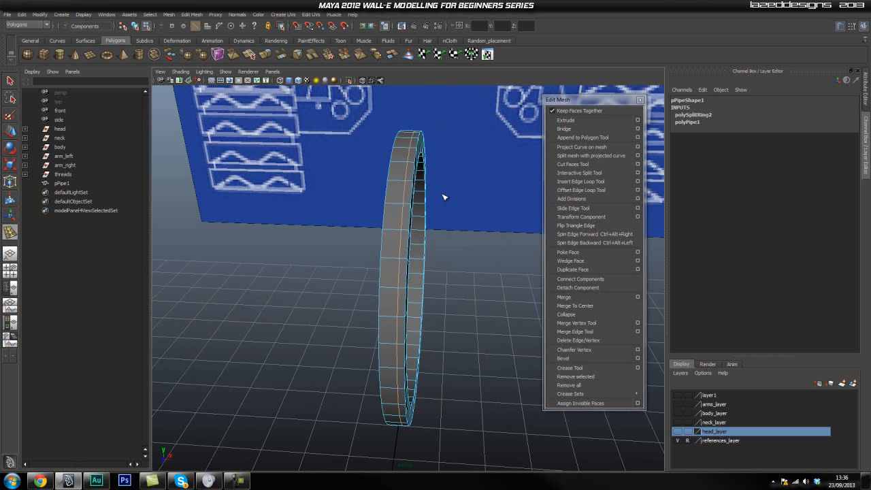
pyautogui.hotkey('ctrl', 'z')
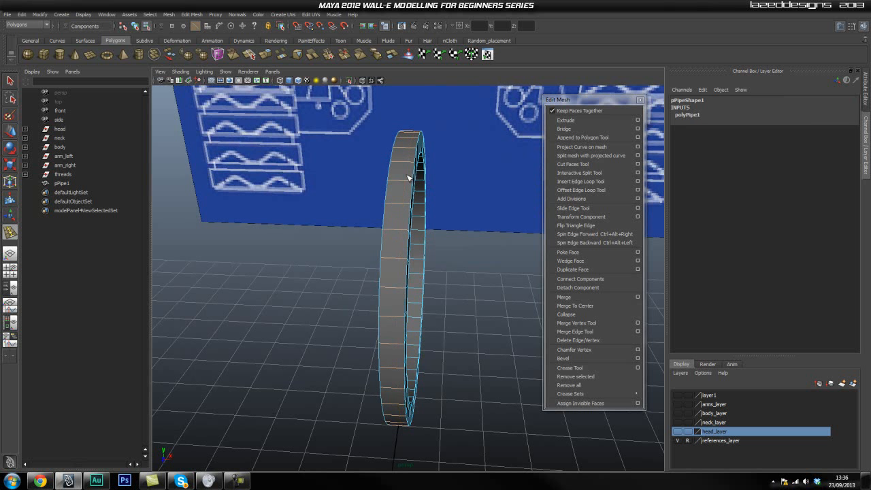
# Insert an edge loop around the pipe's outer surface, about midway across its width
pyautogui.click(405, 164)
pyautogui.moveTo(404, 164); pyautogui.dragTo(408, 167)
pyautogui.keyDown('alt'); pyautogui.moveTo(486, 200); pyautogui.dragTo(428, 213); pyautogui.keyUp('alt')
# Try to select the faces on one side of the new edge loop with a box selection in the front view
pyautogui.press('space')
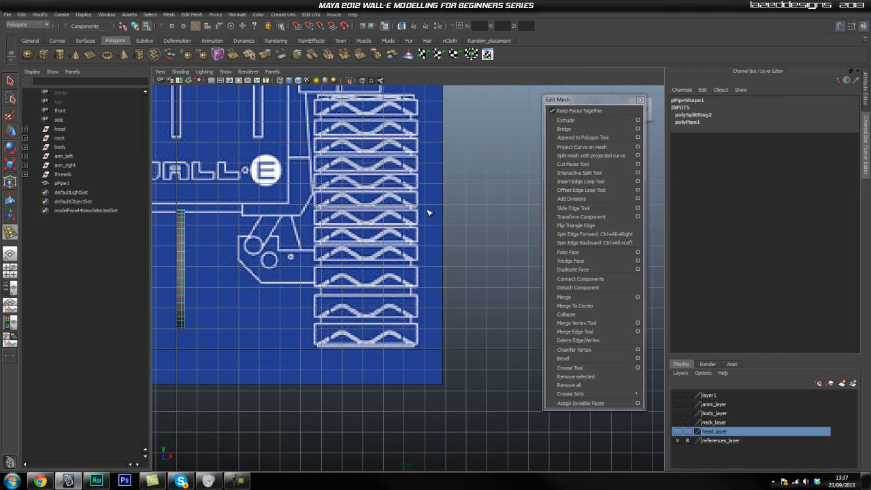
pyautogui.keyDown('alt'); pyautogui.moveTo(319, 209); pyautogui.dragTo(460, 194, button='middle'); pyautogui.keyUp('alt')
pyautogui.keyDown('alt'); pyautogui.moveTo(316, 234); pyautogui.dragTo(462, 239, button='right'); pyautogui.keyUp('alt')
pyautogui.keyDown('alt'); pyautogui.moveTo(299, 204); pyautogui.dragTo(439, 249, button='middle'); pyautogui.keyUp('alt')
pyautogui.press('q')
pyautogui.moveTo(381, 245); pyautogui.dragTo(385, 219, button='right')
pyautogui.moveTo(349, 152); pyautogui.dragTo(385, 426)
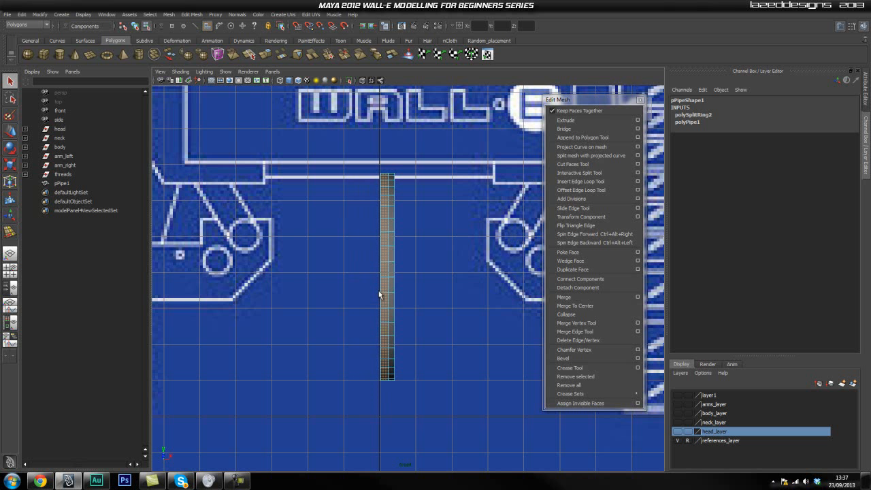
pyautogui.press('space')
pyautogui.moveTo(385, 243); pyautogui.dragTo(383, 206)
pyautogui.keyDown('alt'); pyautogui.moveTo(348, 255); pyautogui.dragTo(391, 255); pyautogui.keyUp('alt')
pyautogui.keyDown('alt'); pyautogui.moveTo(467, 240); pyautogui.dragTo(402, 212); pyautogui.keyUp('alt')
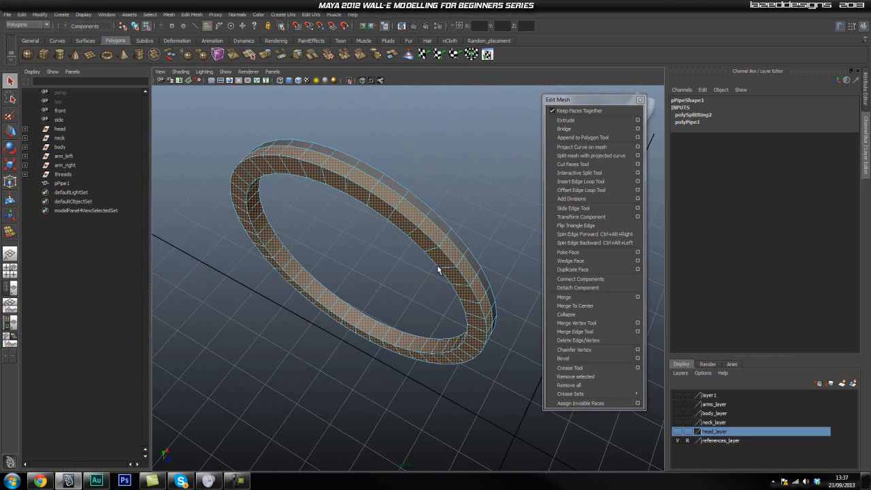
pyautogui.keyDown('alt'); pyautogui.moveTo(380, 270); pyautogui.dragTo(442, 254); pyautogui.keyUp('alt')
# Select only the outward-facing faces on one side of the middle edge loop, all the way around the ring
pyautogui.moveTo(333, 178)
pyautogui.mouseDown()
pyautogui.moveTo(350, 163)
pyautogui.moveTo(387, 155)
pyautogui.moveTo(424, 156)
pyautogui.moveTo(476, 175)
pyautogui.moveTo(502, 218)
pyautogui.moveTo(505, 271)
pyautogui.moveTo(527, 289)
pyautogui.moveTo(535, 269)
pyautogui.moveTo(409, 317)
pyautogui.moveTo(434, 171)
pyautogui.moveTo(305, 141)
pyautogui.moveTo(389, 163)
pyautogui.mouseUp()
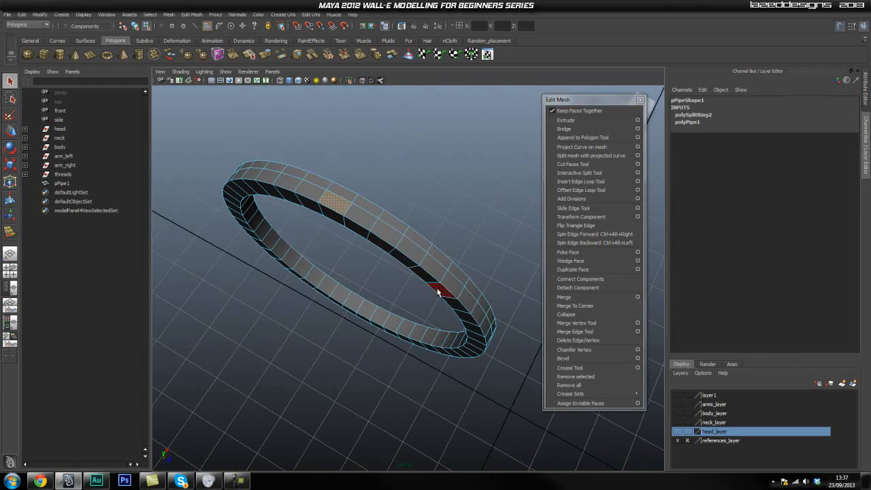
pyautogui.keyDown('alt'); pyautogui.moveTo(467, 300); pyautogui.dragTo(439, 328); pyautogui.keyUp('alt')
pyautogui.keyDown('alt'); pyautogui.moveTo(354, 373); pyautogui.dragTo(448, 351); pyautogui.keyUp('alt')
pyautogui.keyDown('shift'); pyautogui.doubleClick(319, 247); pyautogui.keyUp('shift')
pyautogui.keyDown('alt'); pyautogui.moveTo(326, 173); pyautogui.dragTo(331, 266); pyautogui.keyUp('alt')
pyautogui.keyDown('shift'); pyautogui.doubleClick(339, 213); pyautogui.keyUp('shift')
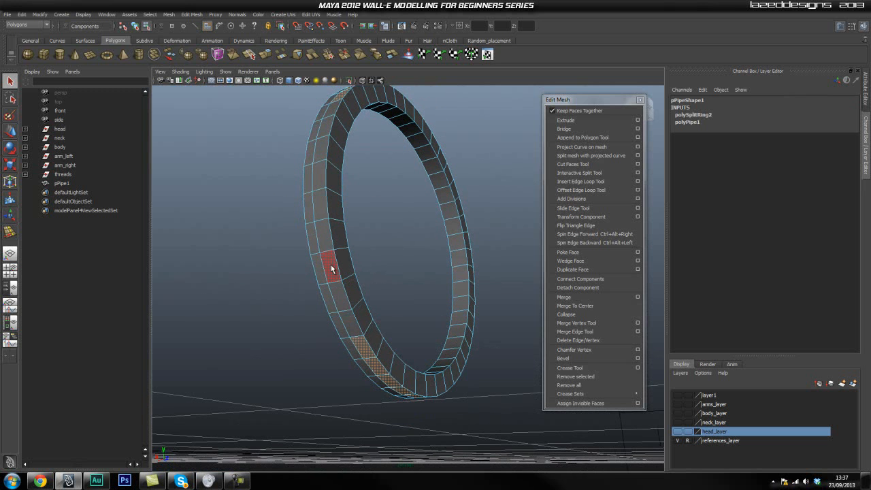
pyautogui.keyDown('shift'); pyautogui.doubleClick(327, 234); pyautogui.keyUp('shift')
pyautogui.keyDown('shift'); pyautogui.doubleClick(319, 157); pyautogui.keyUp('shift')
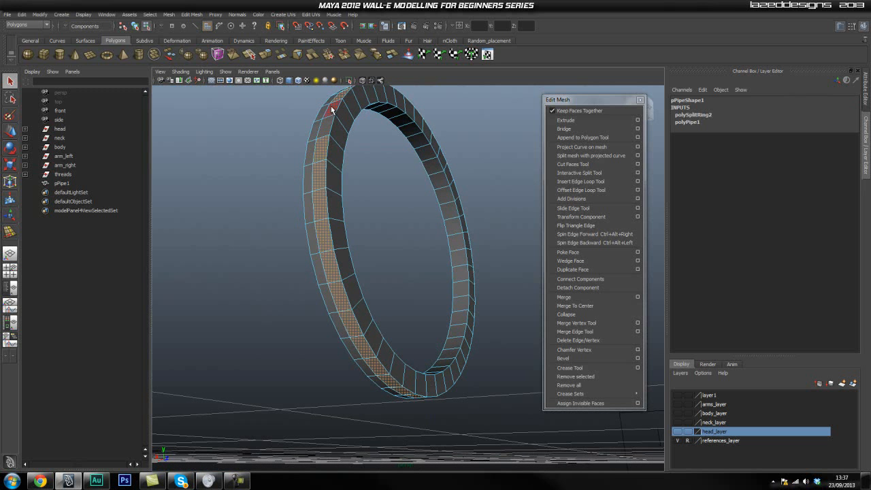
# Extrude the selected face loop and scale it outward until it meets the wheel's outer circle on the side blueprint
pyautogui.keyDown('alt'); pyautogui.moveTo(416, 142); pyautogui.dragTo(453, 204); pyautogui.keyUp('alt')
pyautogui.click(576, 121)
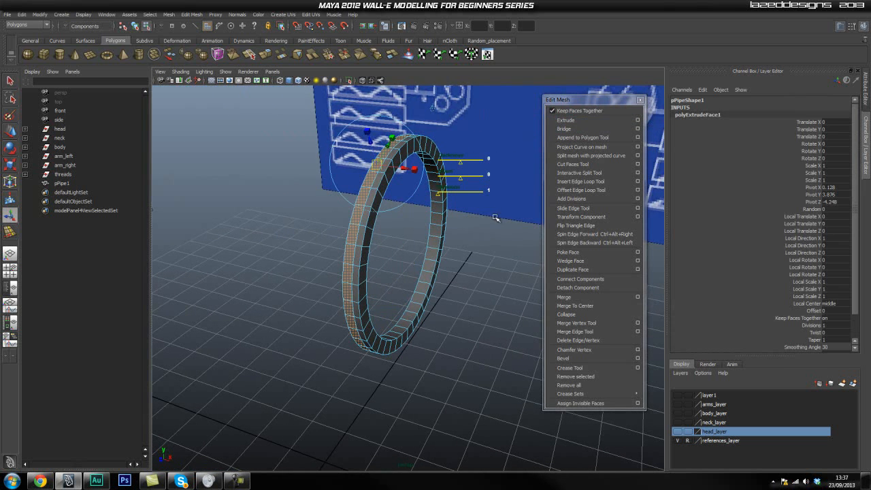
pyautogui.scroll(-2, 809, 314)
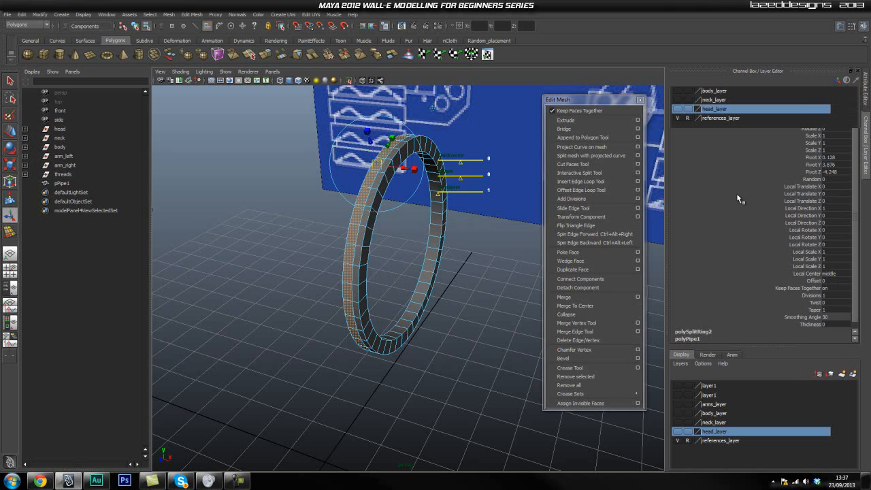
pyautogui.hotkey('ctrl', 'a')
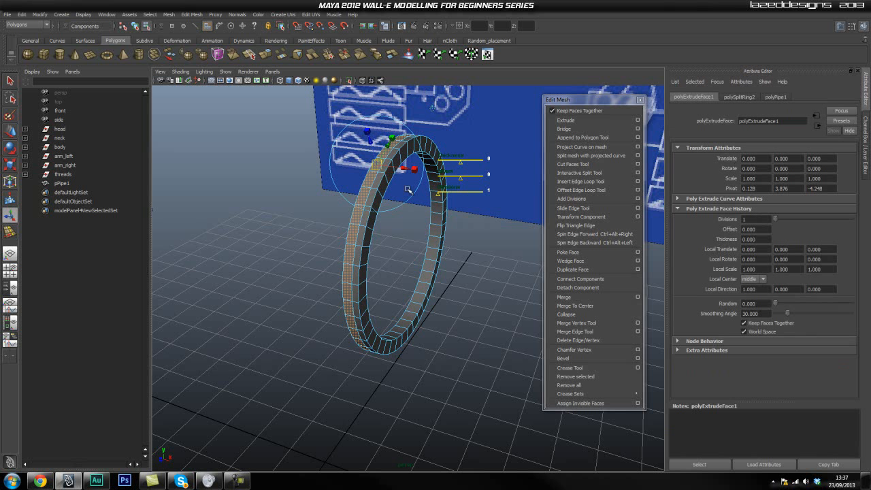
pyautogui.press('r')
pyautogui.moveTo(402, 246); pyautogui.dragTo(415, 246)
pyautogui.moveTo(465, 209)
pyautogui.keyDown('alt'); pyautogui.mouseDown()
pyautogui.moveTo(429, 202)
pyautogui.moveTo(448, 209)
pyautogui.mouseUp(); pyautogui.keyUp('alt')
pyautogui.press('space')
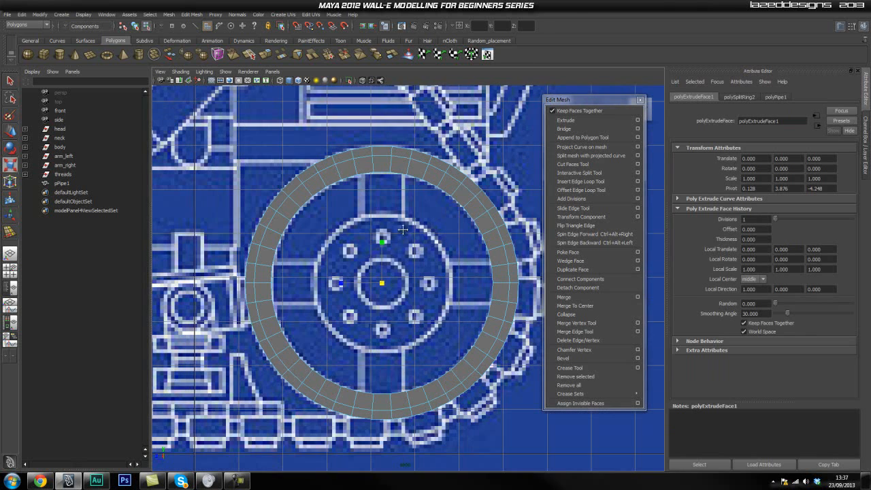
pyautogui.keyDown('alt'); pyautogui.moveTo(403, 230); pyautogui.dragTo(400, 193, button='middle'); pyautogui.keyUp('alt')
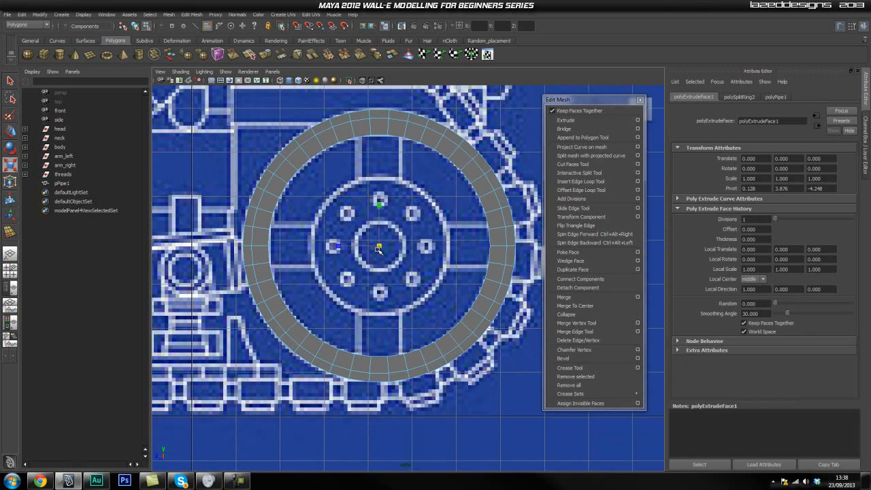
# Go back to the perspective view, return the rim to object mode and deselect it
pyautogui.press('space')
pyautogui.moveTo(387, 205); pyautogui.dragTo(388, 183)
pyautogui.keyDown('alt'); pyautogui.moveTo(363, 235); pyautogui.dragTo(406, 235); pyautogui.keyUp('alt')
pyautogui.press('q')
pyautogui.rightClick(395, 170)
pyautogui.moveTo(395, 171); pyautogui.dragTo(428, 159, button='right')
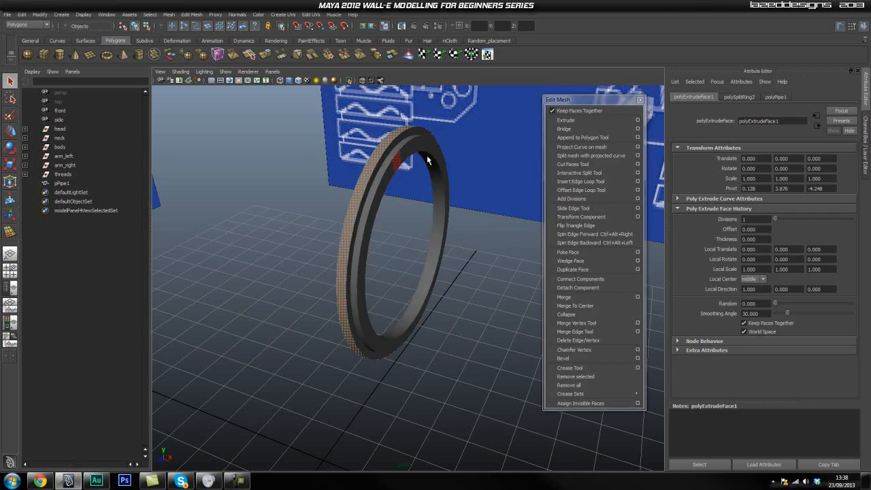
pyautogui.click(481, 132)
pyautogui.keyDown('alt'); pyautogui.moveTo(303, 208); pyautogui.dragTo(380, 238); pyautogui.keyUp('alt')
pyautogui.scroll(2, 480, 189)
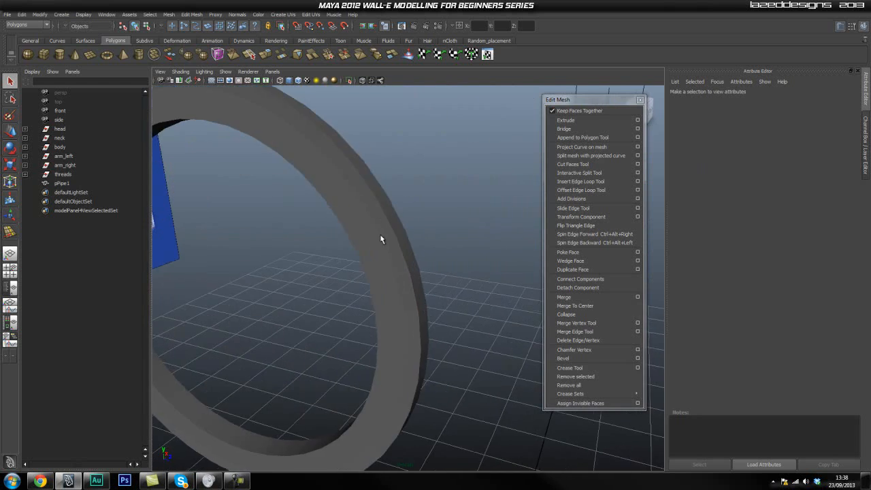
# Insert supporting edge loops close to both sides of the rim's outer corner edge
pyautogui.click(298, 224)
pyautogui.keyDown('alt'); pyautogui.moveTo(297, 224); pyautogui.dragTo(345, 204); pyautogui.keyUp('alt')
pyautogui.keyDown('alt'); pyautogui.moveTo(377, 169); pyautogui.dragTo(394, 243, button='middle'); pyautogui.keyUp('alt')
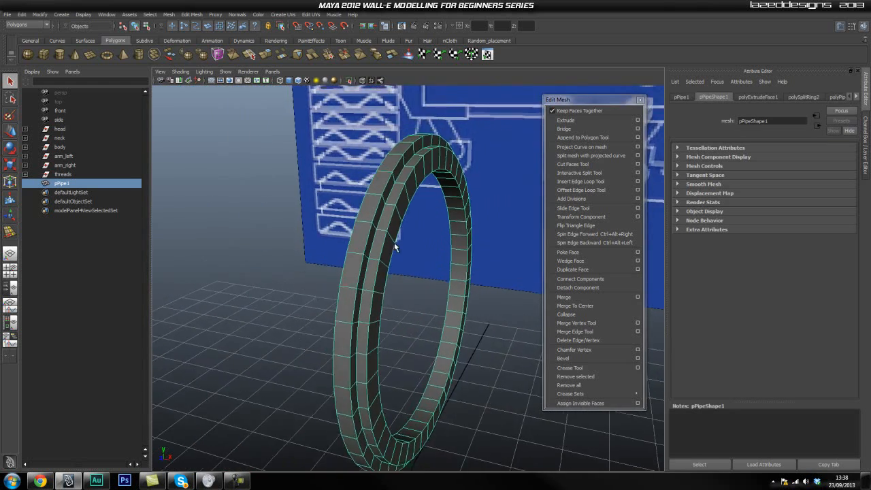
pyautogui.scroll(2, 408, 242)
pyautogui.keyDown('alt'); pyautogui.moveTo(423, 238); pyautogui.dragTo(400, 226); pyautogui.keyUp('alt')
pyautogui.scroll(3, 402, 234)
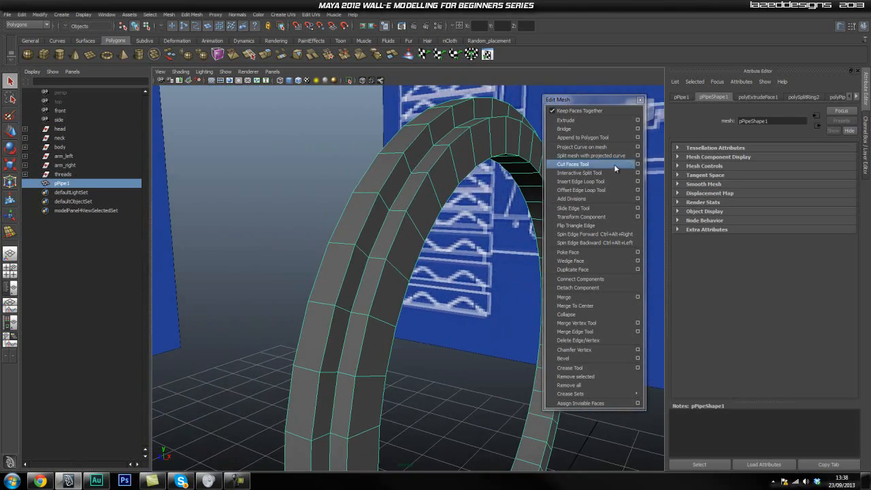
pyautogui.click(596, 184)
pyautogui.keyDown('alt'); pyautogui.moveTo(399, 295); pyautogui.dragTo(446, 237); pyautogui.keyUp('alt')
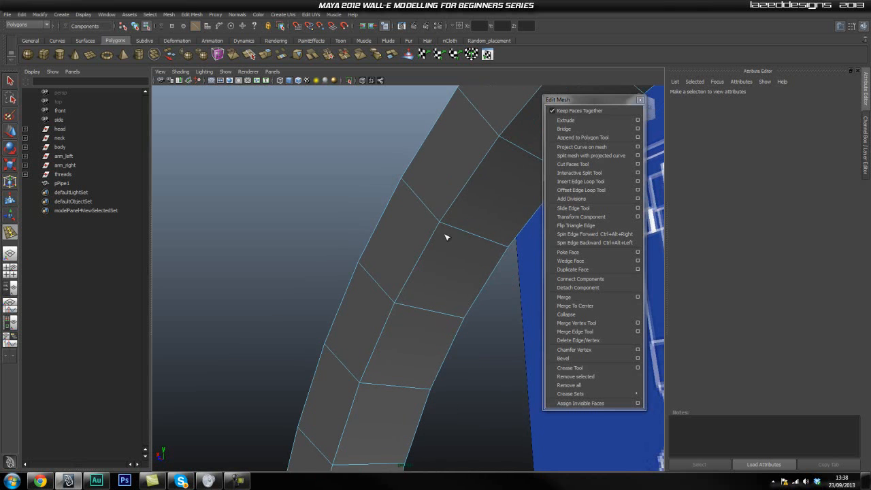
pyautogui.click(443, 226)
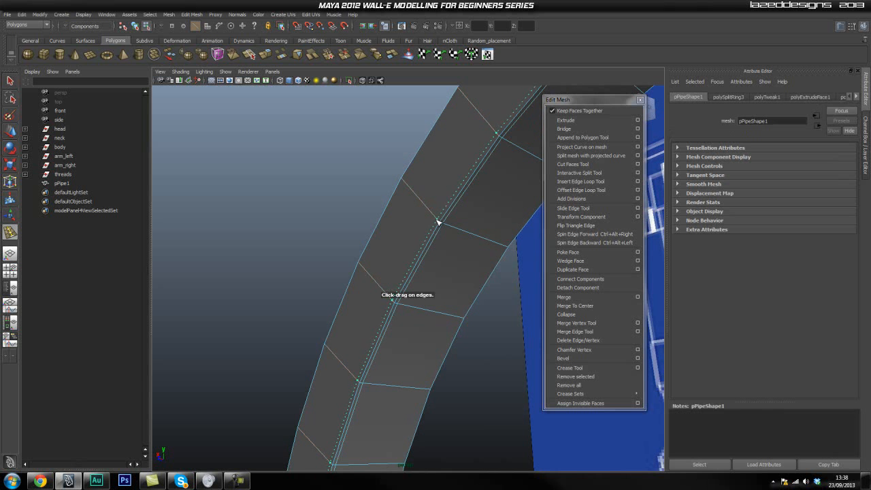
# Insert further supporting edge loops close to the remaining hard edges of the rim and its raised band
pyautogui.keyDown('alt'); pyautogui.moveTo(393, 218); pyautogui.dragTo(367, 225); pyautogui.keyUp('alt')
pyautogui.click(389, 231)
pyautogui.scroll(3, 361, 224)
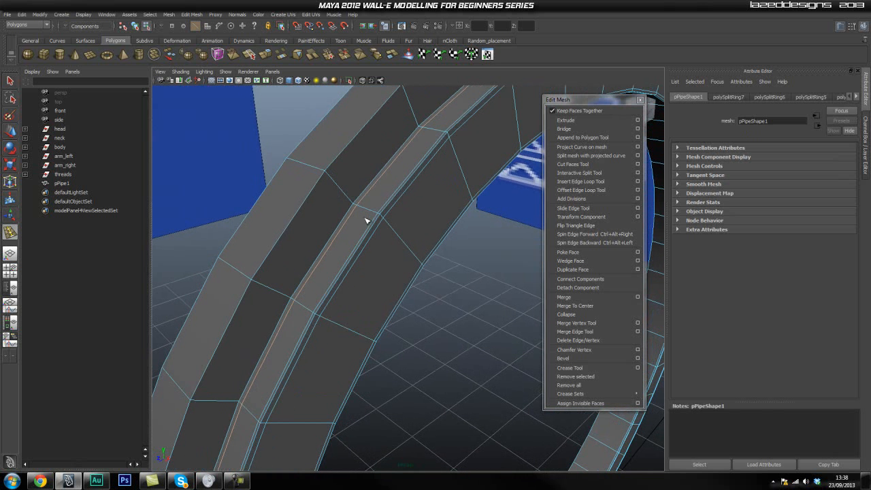
pyautogui.moveTo(352, 201); pyautogui.dragTo(360, 206)
pyautogui.scroll(2, 366, 205)
pyautogui.keyDown('alt'); pyautogui.moveTo(361, 206); pyautogui.dragTo(377, 233); pyautogui.keyUp('alt')
pyautogui.moveTo(378, 233)
pyautogui.keyDown('alt'); pyautogui.mouseDown()
pyautogui.moveTo(337, 243)
pyautogui.moveTo(363, 237)
pyautogui.moveTo(373, 221)
pyautogui.mouseUp(); pyautogui.keyUp('alt')
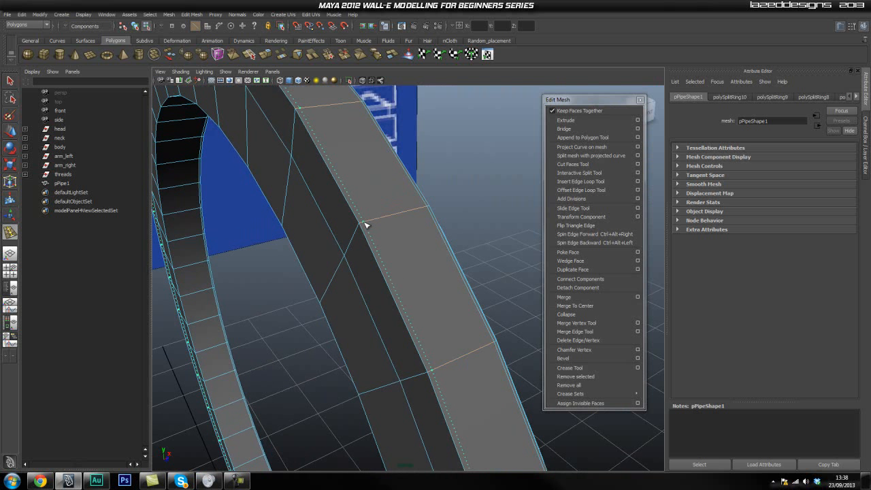
pyautogui.moveTo(364, 224); pyautogui.dragTo(364, 225)
# Check the rim's edges for missing supporting loops, then leave the edge loop tool in object mode with nothing selected
pyautogui.keyDown('alt'); pyautogui.moveTo(364, 225); pyautogui.dragTo(409, 249); pyautogui.keyUp('alt')
pyautogui.press('q')
pyautogui.moveTo(408, 266)
pyautogui.mouseDown(button='right')
pyautogui.moveTo(409, 249)
pyautogui.moveTo(425, 254)
pyautogui.moveTo(401, 262)
pyautogui.mouseUp(button='right')
pyautogui.scroll(-3, 420, 274)
pyautogui.keyDown('alt'); pyautogui.moveTo(465, 281); pyautogui.dragTo(411, 296); pyautogui.keyUp('alt')
pyautogui.scroll(4, 408, 282)
pyautogui.click(604, 181)
pyautogui.keyDown('alt'); pyautogui.moveTo(411, 296); pyautogui.dragTo(486, 328); pyautogui.keyUp('alt')
pyautogui.keyDown('alt'); pyautogui.moveTo(500, 292); pyautogui.dragTo(465, 321); pyautogui.keyUp('alt')
pyautogui.scroll(-3, 465, 321)
pyautogui.press('q')
pyautogui.moveTo(368, 312); pyautogui.dragTo(391, 293, button='right')
pyautogui.click(391, 293)
pyautogui.click(386, 215)
pyautogui.keyDown('alt'); pyautogui.moveTo(423, 262); pyautogui.dragTo(421, 301); pyautogui.keyUp('alt')
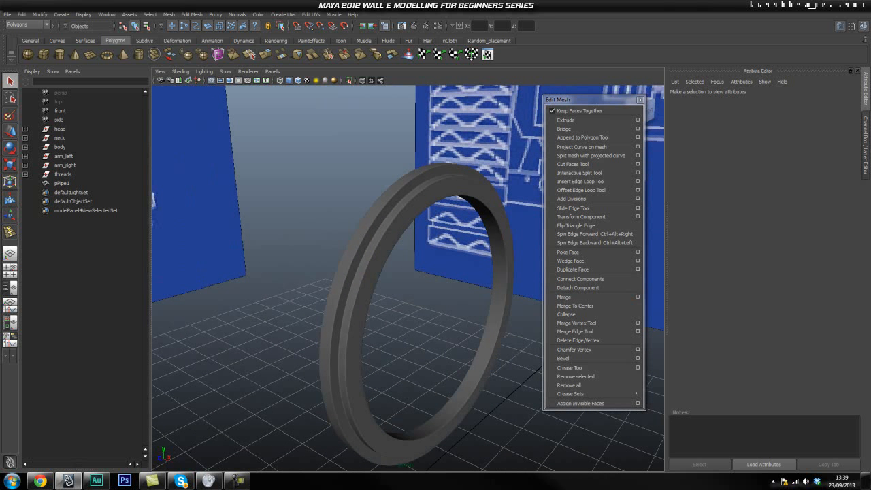
# Draw a polygon cylinder filling the rim's opening in the side view, about 2.478 in radius and 0.103 high
pyautogui.keyDown('alt'); pyautogui.moveTo(475, 322); pyautogui.dragTo(420, 324); pyautogui.keyUp('alt')
pyautogui.keyDown('alt'); pyautogui.moveTo(454, 298); pyautogui.dragTo(462, 287); pyautogui.keyUp('alt')
pyautogui.keyDown('alt'); pyautogui.moveTo(463, 298); pyautogui.dragTo(429, 261, button='middle'); pyautogui.keyUp('alt')
pyautogui.press('space')
pyautogui.moveTo(429, 265); pyautogui.dragTo(467, 306)
pyautogui.press('space')
pyautogui.scroll(2, 381, 234)
pyautogui.keyDown('alt'); pyautogui.moveTo(389, 230); pyautogui.dragTo(387, 249, button='middle'); pyautogui.keyUp('alt')
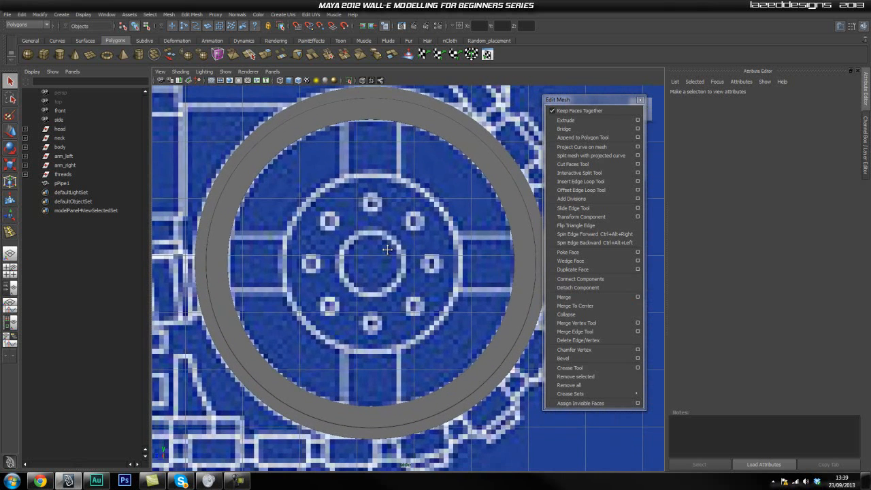
pyautogui.click(60, 59)
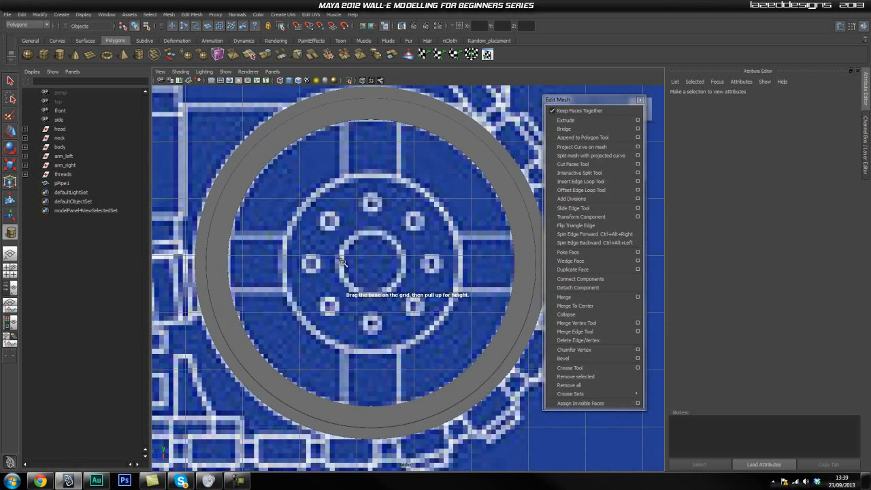
pyautogui.moveTo(374, 264); pyautogui.dragTo(456, 386)
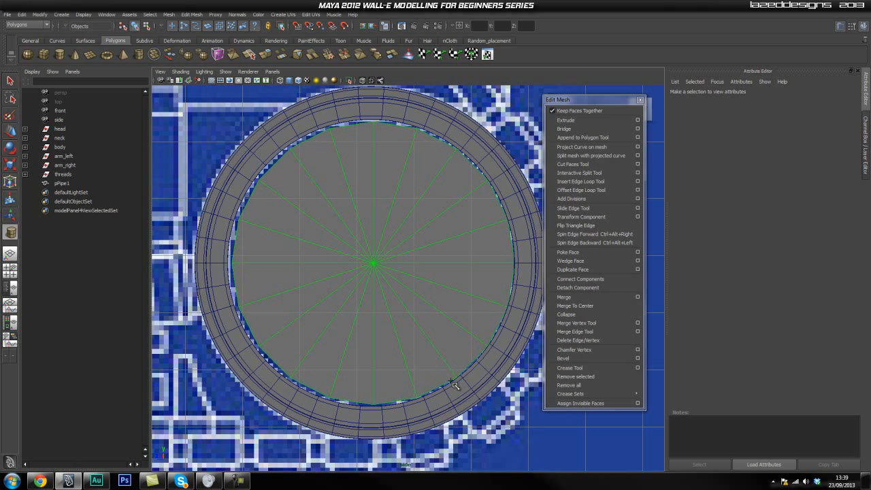
pyautogui.click(431, 308)
# Centre the cylinder inside the rim and set its axis subdivisions to 42
pyautogui.press('w')
pyautogui.moveTo(375, 265); pyautogui.dragTo(370, 264)
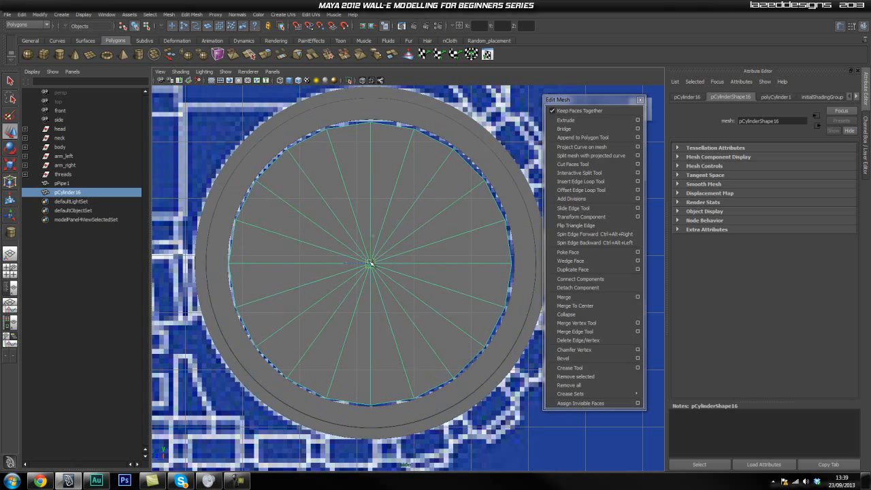
pyautogui.hotkey('ctrl', 'a')
pyautogui.click(695, 202)
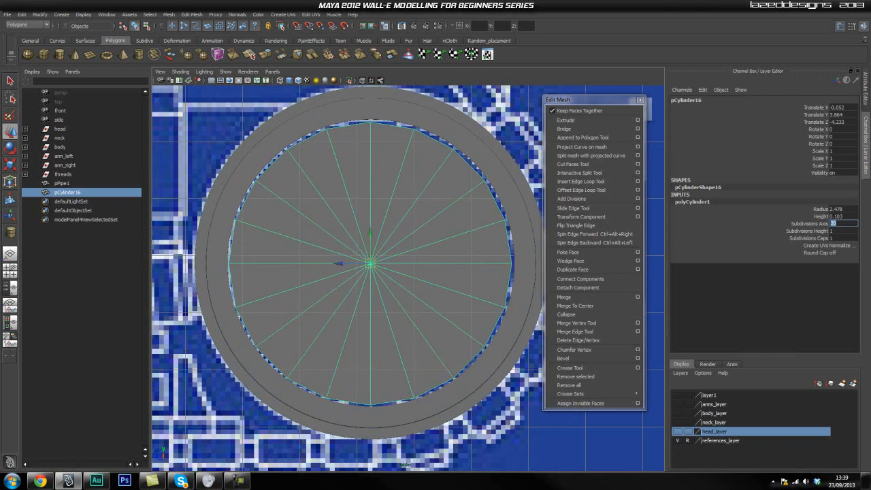
pyautogui.press('Return')
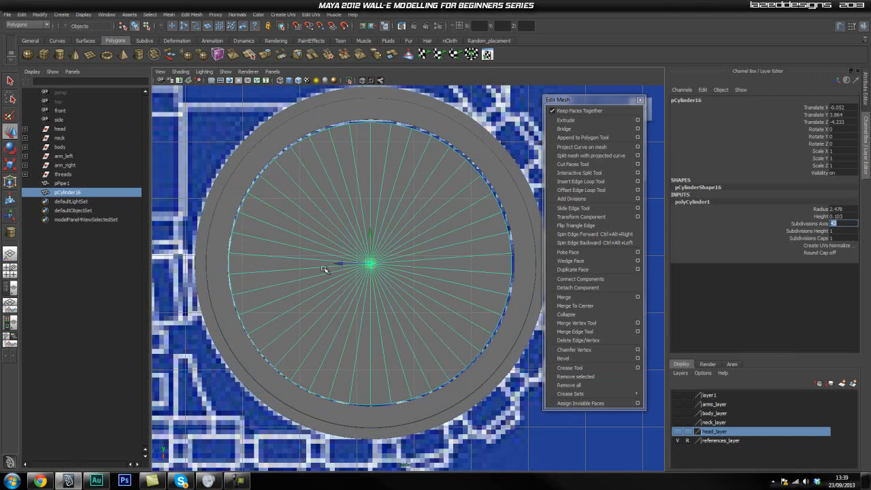
# Fine-tune the cylinder's position in the side view to Translate Z -4.241 so it sits centred in the rim
pyautogui.moveTo(371, 265); pyautogui.dragTo(372, 266)
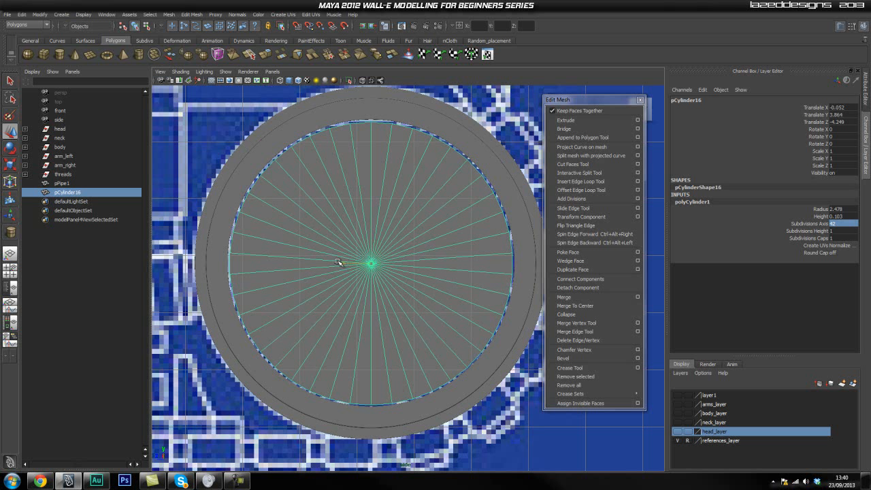
pyautogui.moveTo(338, 263); pyautogui.dragTo(337, 262)
pyautogui.press('space')
pyautogui.keyDown('alt'); pyautogui.moveTo(370, 261); pyautogui.dragTo(294, 298); pyautogui.keyUp('alt')
pyautogui.keyDown('alt'); pyautogui.moveTo(293, 297); pyautogui.dragTo(395, 261, button='right'); pyautogui.keyUp('alt')
pyautogui.keyDown('alt'); pyautogui.moveTo(395, 261); pyautogui.dragTo(364, 288); pyautogui.keyUp('alt')
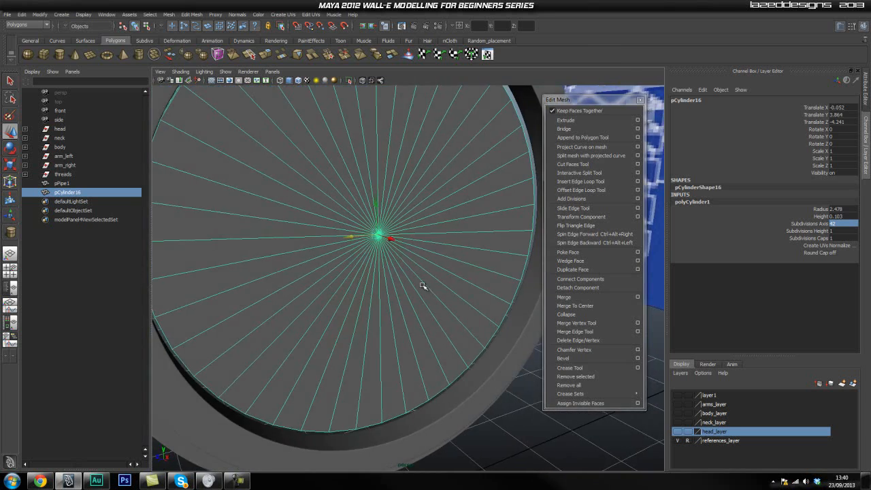
pyautogui.keyDown('alt'); pyautogui.moveTo(422, 286); pyautogui.dragTo(377, 263, button='right'); pyautogui.keyUp('alt')
pyautogui.keyDown('alt'); pyautogui.moveTo(391, 297); pyautogui.dragTo(373, 280); pyautogui.keyUp('alt')
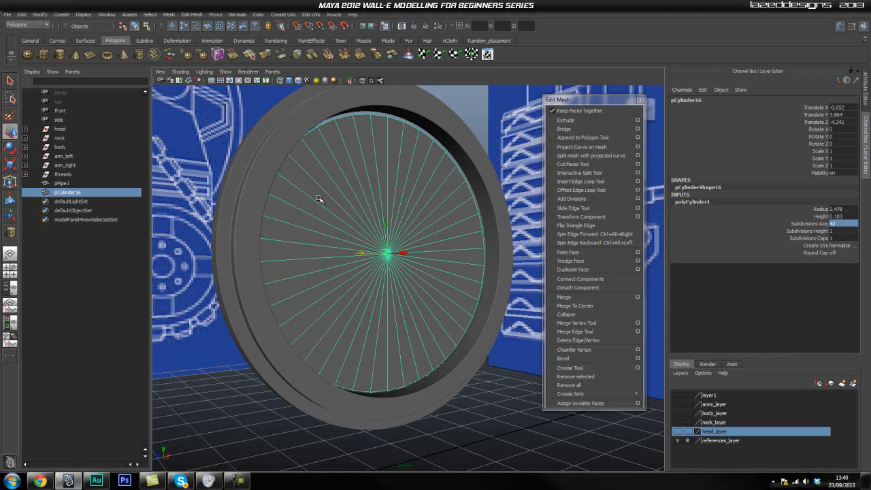
# Isolate the cylinder, select all faces of its outward-facing cap, and show the rest of the scene again
pyautogui.click(350, 80)
pyautogui.keyDown('alt'); pyautogui.moveTo(340, 226); pyautogui.dragTo(361, 235); pyautogui.keyUp('alt')
pyautogui.press('space')
pyautogui.keyDown('alt'); pyautogui.moveTo(507, 327); pyautogui.dragTo(530, 328, button='right'); pyautogui.keyUp('alt')
pyautogui.keyDown('alt'); pyautogui.moveTo(431, 310); pyautogui.dragTo(436, 236, button='middle'); pyautogui.keyUp('alt')
pyautogui.keyDown('alt'); pyautogui.moveTo(440, 257); pyautogui.dragTo(390, 266, button='right'); pyautogui.keyUp('alt')
pyautogui.moveTo(448, 149); pyautogui.dragTo(316, 429)
pyautogui.moveTo(340, 140); pyautogui.dragTo(387, 413)
pyautogui.press('space')
pyautogui.moveTo(391, 318); pyautogui.dragTo(390, 298)
pyautogui.keyDown('alt'); pyautogui.moveTo(516, 322); pyautogui.dragTo(476, 321); pyautogui.keyUp('alt')
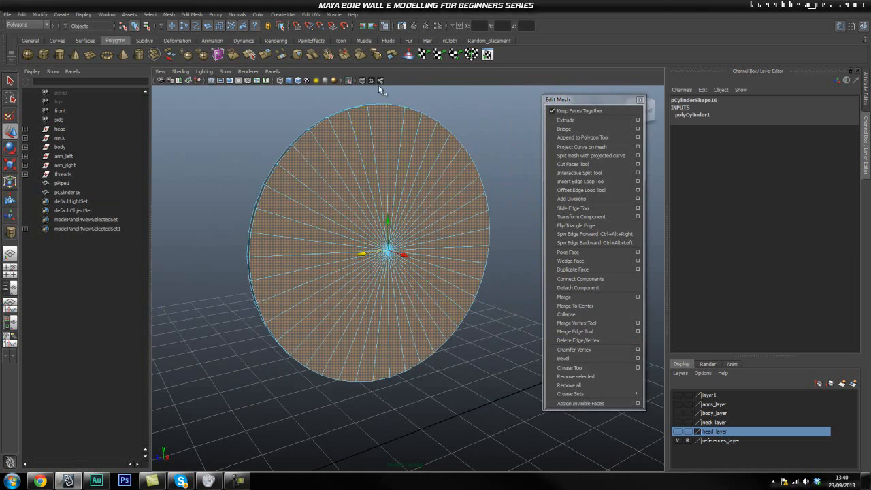
pyautogui.click(350, 80)
# Extrude the selected cap faces, scale them inward to leave an outer ring, and pull them slightly outward along X
pyautogui.moveTo(451, 210)
pyautogui.keyDown('alt'); pyautogui.mouseDown()
pyautogui.moveTo(465, 202)
pyautogui.moveTo(467, 225)
pyautogui.moveTo(431, 211)
pyautogui.moveTo(449, 196)
pyautogui.mouseUp(); pyautogui.keyUp('alt')
pyautogui.click(583, 120)
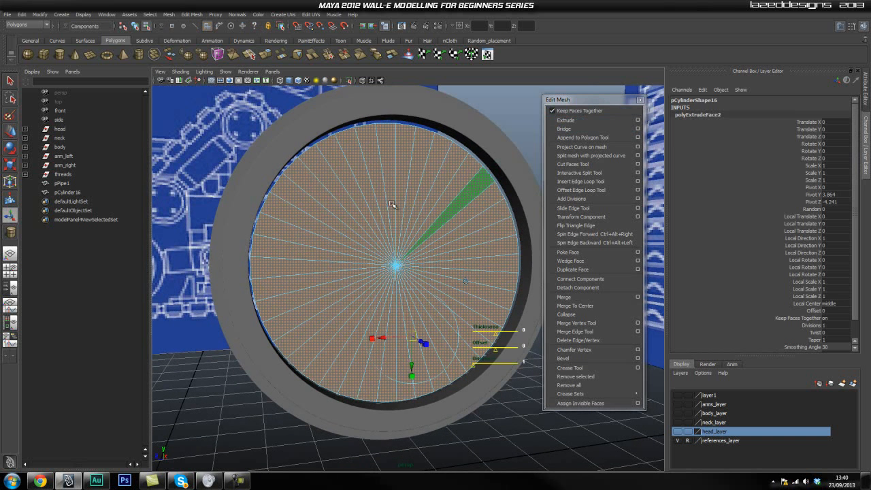
pyautogui.press('w')
pyautogui.click(392, 270)
pyautogui.moveTo(399, 266); pyautogui.dragTo(417, 271)
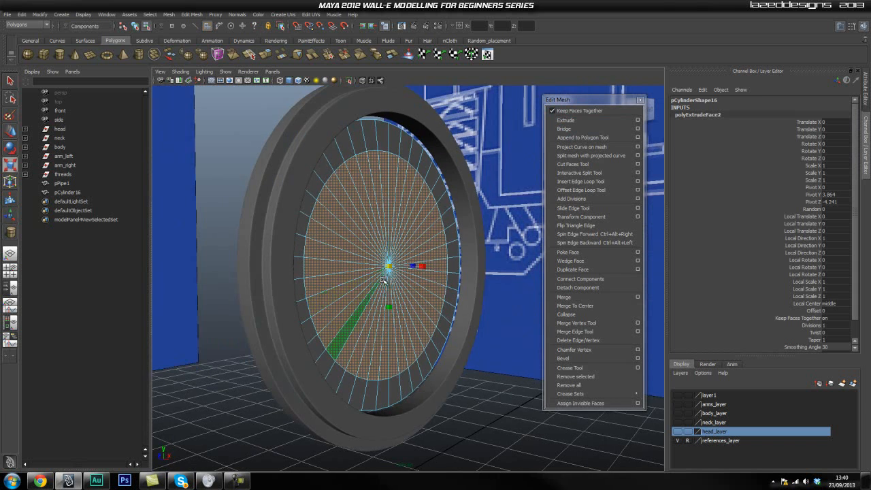
pyautogui.press('w')
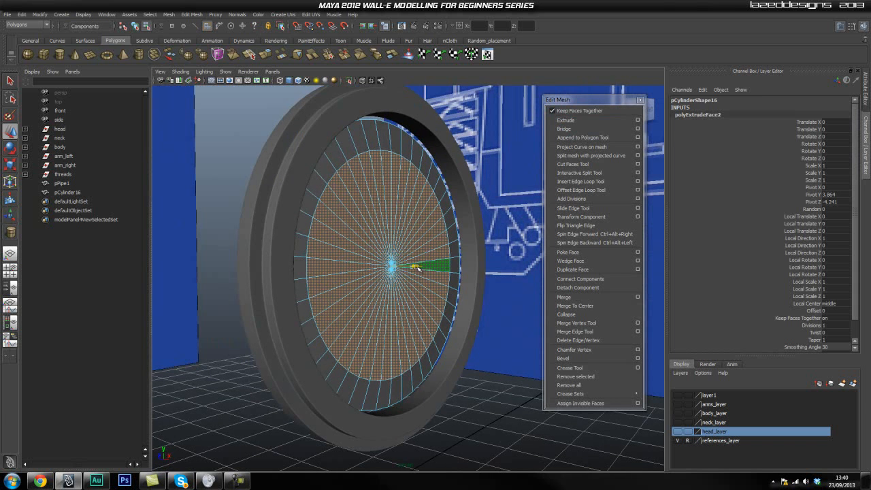
pyautogui.keyDown('alt'); pyautogui.moveTo(417, 267); pyautogui.dragTo(355, 292); pyautogui.keyUp('alt')
pyautogui.keyDown('alt'); pyautogui.moveTo(355, 292); pyautogui.dragTo(267, 290, button='right'); pyautogui.keyUp('alt')
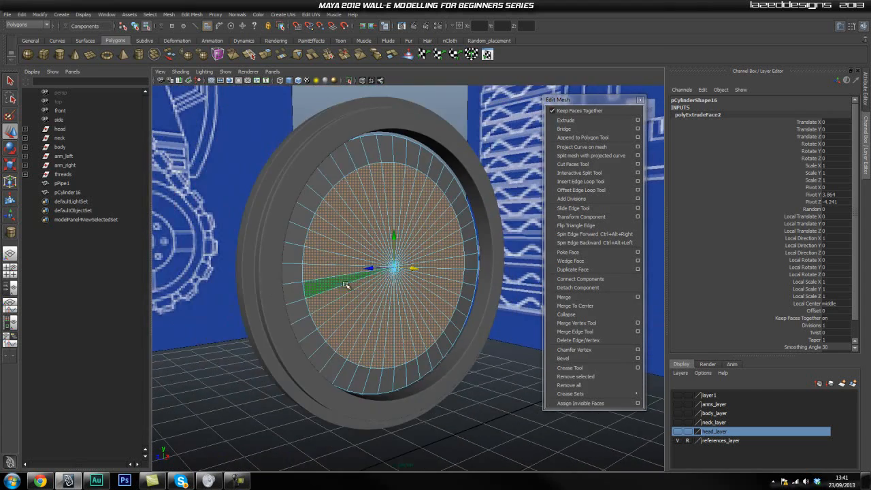
pyautogui.keyDown('alt'); pyautogui.moveTo(345, 285); pyautogui.dragTo(408, 281); pyautogui.keyUp('alt')
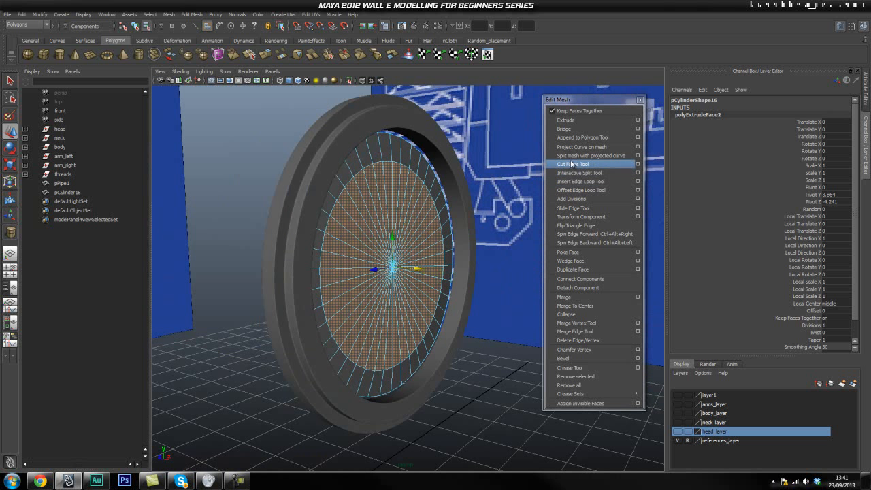
# Extrude the inner cap faces a second time, scale them down into a smaller circle, and move them further outward
pyautogui.click(574, 121)
pyautogui.moveTo(393, 269); pyautogui.dragTo(361, 322)
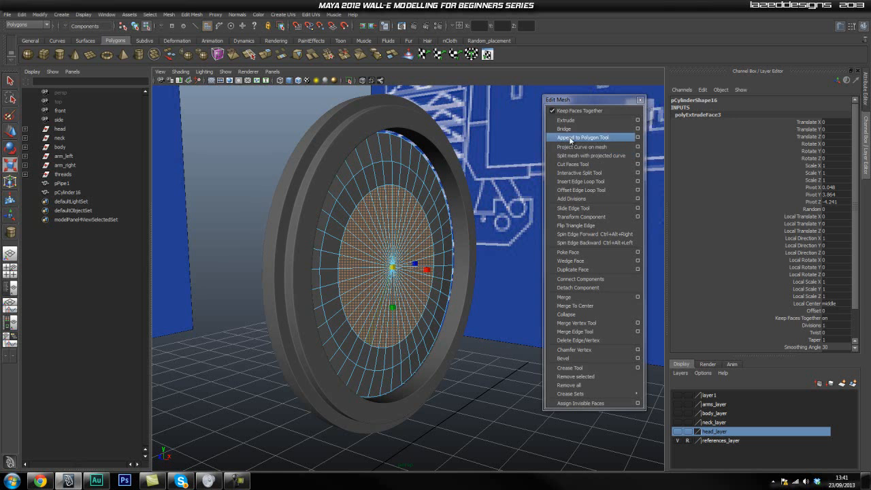
pyautogui.press('w')
pyautogui.moveTo(415, 269)
pyautogui.mouseDown()
pyautogui.moveTo(307, 292)
pyautogui.moveTo(268, 277)
pyautogui.moveTo(411, 286)
pyautogui.moveTo(423, 267)
pyautogui.mouseUp()
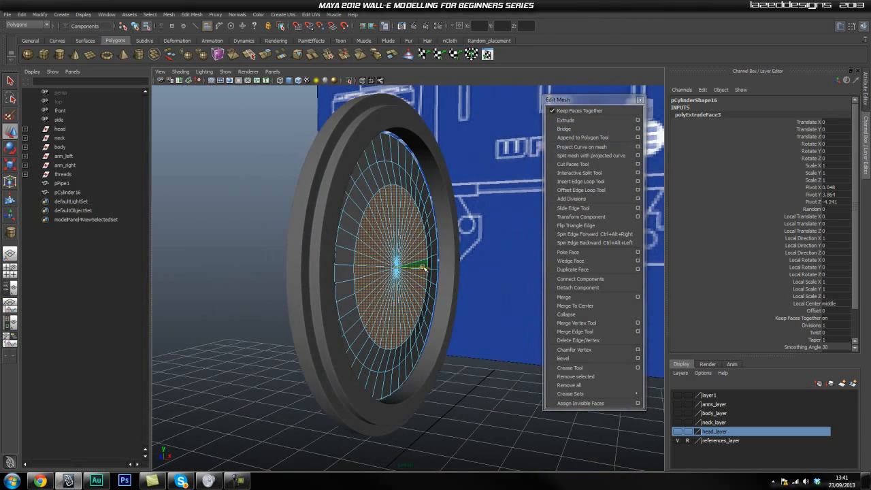
# Extrude the centre faces a third time, scaling them smaller and pushing them slightly outward to complete the domed profile
pyautogui.click(566, 120)
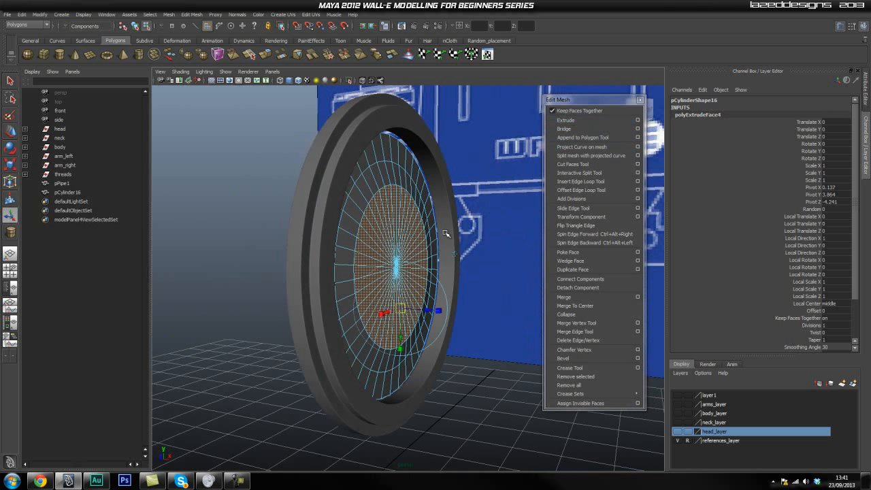
pyautogui.moveTo(397, 270); pyautogui.dragTo(360, 325)
pyautogui.press('w')
pyautogui.moveTo(423, 267); pyautogui.dragTo(428, 270)
pyautogui.scroll(4, 428, 270)
pyautogui.keyDown('alt'); pyautogui.moveTo(457, 295); pyautogui.dragTo(416, 307); pyautogui.keyUp('alt')
pyautogui.scroll(5, 416, 307)
pyautogui.keyDown('alt'); pyautogui.moveTo(335, 304); pyautogui.dragTo(401, 291, button='right'); pyautogui.keyUp('alt')
pyautogui.keyDown('alt'); pyautogui.moveTo(401, 292); pyautogui.dragTo(400, 316, button='middle'); pyautogui.keyUp('alt')
pyautogui.keyDown('alt'); pyautogui.moveTo(401, 316); pyautogui.dragTo(369, 316); pyautogui.keyUp('alt')
pyautogui.keyDown('alt'); pyautogui.moveTo(371, 315); pyautogui.dragTo(282, 308, button='right'); pyautogui.keyUp('alt')
pyautogui.keyDown('alt'); pyautogui.moveTo(282, 308); pyautogui.dragTo(318, 310); pyautogui.keyUp('alt')
# Select the whole disc in object mode and move it along X to 0.048 inside the rim
pyautogui.press('q')
pyautogui.moveTo(309, 251); pyautogui.dragTo(345, 239, button='right')
pyautogui.click(296, 238)
pyautogui.scroll(-4, 356, 293)
pyautogui.keyDown('alt'); pyautogui.moveTo(397, 298); pyautogui.dragTo(350, 300); pyautogui.keyUp('alt')
pyautogui.scroll(1, 354, 305)
pyautogui.press('w')
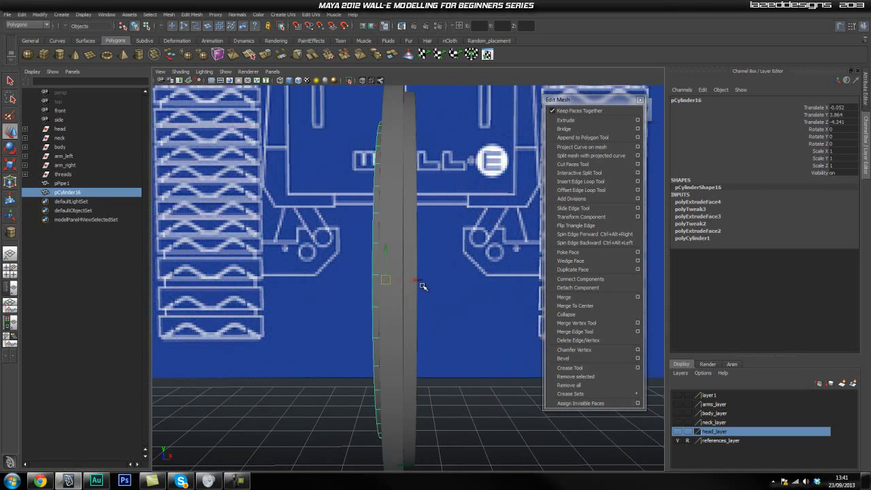
pyautogui.press('space')
pyautogui.moveTo(419, 283); pyautogui.dragTo(416, 301)
pyautogui.scroll(3, 416, 301)
pyautogui.moveTo(398, 249); pyautogui.dragTo(401, 250)
# Examine how the domed disc fits within the rim's thickness, using x-ray display in the front and perspective views
pyautogui.press('space')
pyautogui.moveTo(363, 218); pyautogui.dragTo(360, 196)
pyautogui.keyDown('alt'); pyautogui.moveTo(469, 254); pyautogui.dragTo(405, 306); pyautogui.keyUp('alt')
pyautogui.press('space')
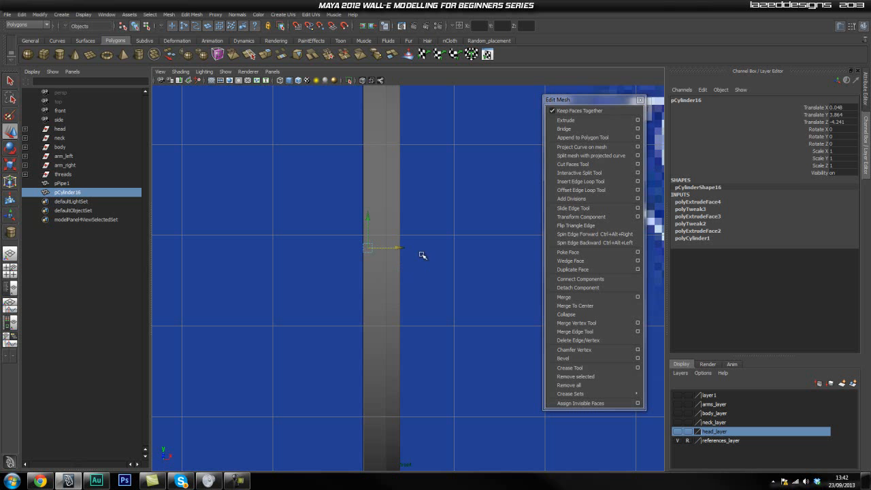
pyautogui.click(362, 80)
pyautogui.keyDown('alt'); pyautogui.moveTo(278, 284); pyautogui.dragTo(401, 281, button='right'); pyautogui.keyUp('alt')
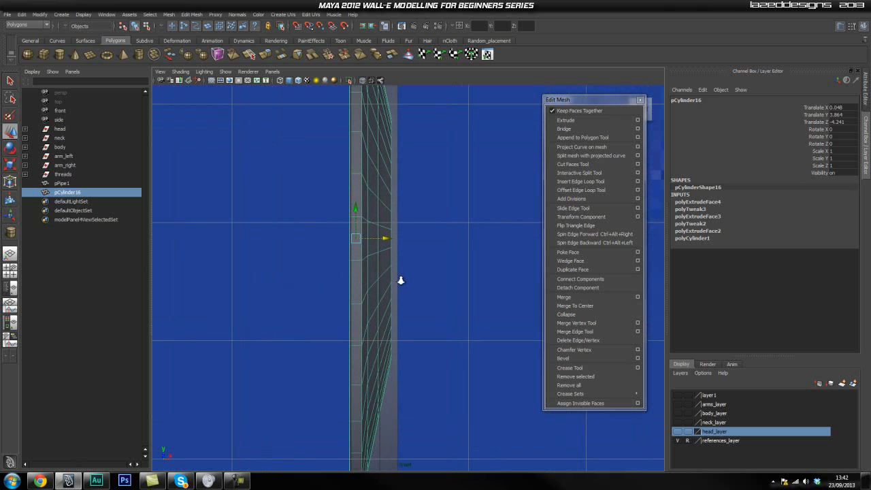
pyautogui.press('space')
pyautogui.moveTo(380, 213); pyautogui.dragTo(381, 192)
pyautogui.moveTo(445, 237)
pyautogui.keyDown('alt'); pyautogui.mouseDown()
pyautogui.moveTo(426, 247)
pyautogui.moveTo(434, 243)
pyautogui.mouseUp(); pyautogui.keyUp('alt')
pyautogui.moveTo(432, 238); pyautogui.dragTo(435, 232, button='right')
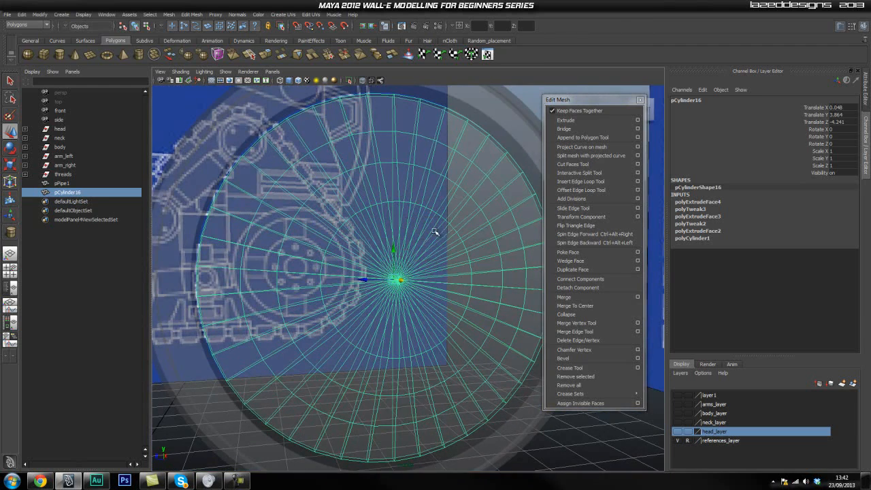
pyautogui.click(363, 80)
pyautogui.moveTo(340, 263)
pyautogui.keyDown('alt'); pyautogui.mouseDown()
pyautogui.moveTo(370, 255)
pyautogui.moveTo(292, 252)
pyautogui.mouseUp(); pyautogui.keyUp('alt')
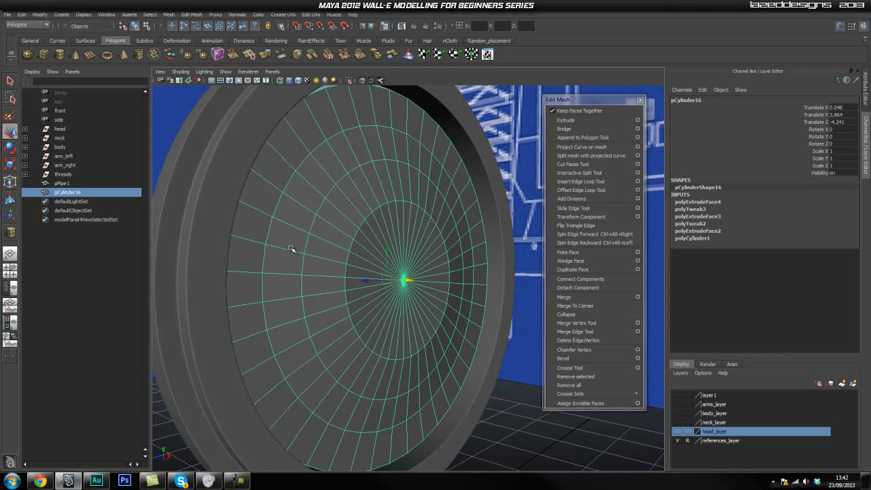
# Select the disc's concentric edge loops and adjust their depth along X in the front view to refine the dome
pyautogui.moveTo(291, 249); pyautogui.dragTo(292, 227, button='right')
pyautogui.doubleClick(249, 196)
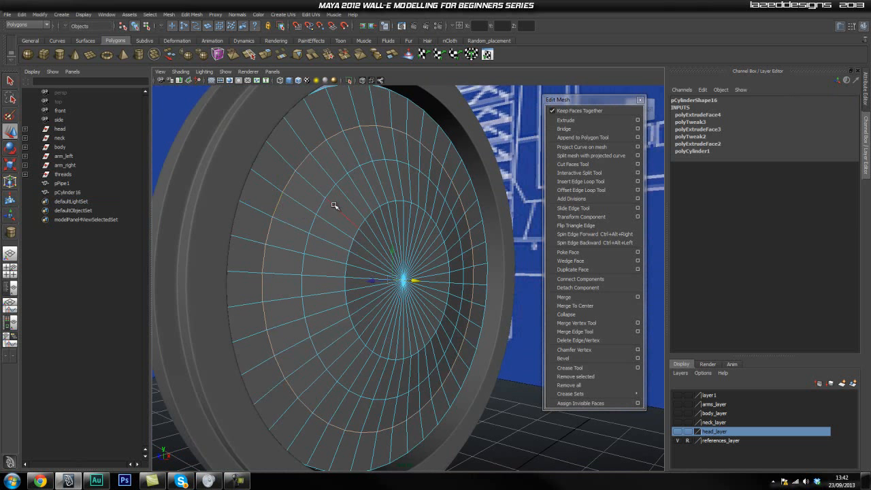
pyautogui.press('space')
pyautogui.moveTo(333, 222); pyautogui.dragTo(334, 225)
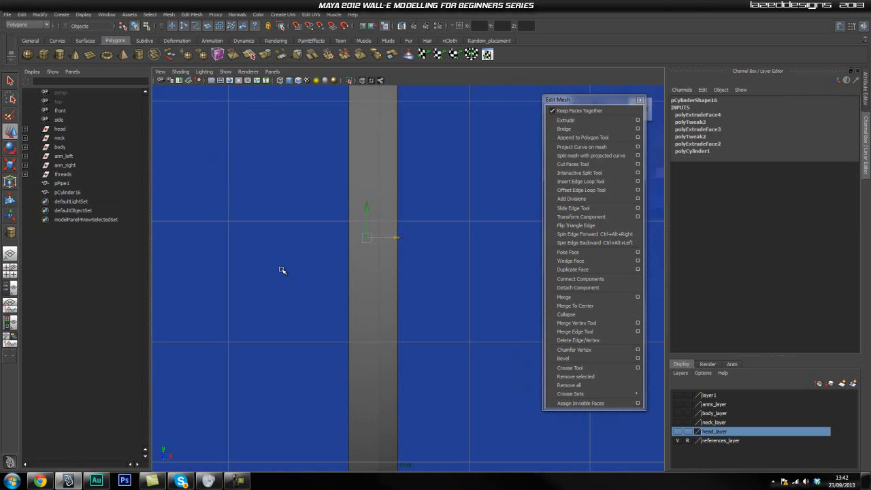
pyautogui.click(363, 81)
pyautogui.moveTo(397, 239); pyautogui.dragTo(420, 240)
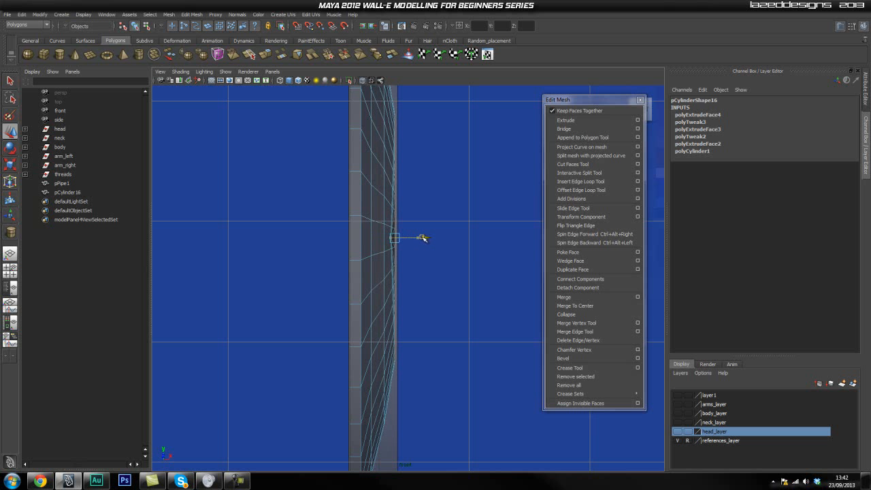
pyautogui.press('space')
pyautogui.moveTo(393, 244); pyautogui.dragTo(395, 230)
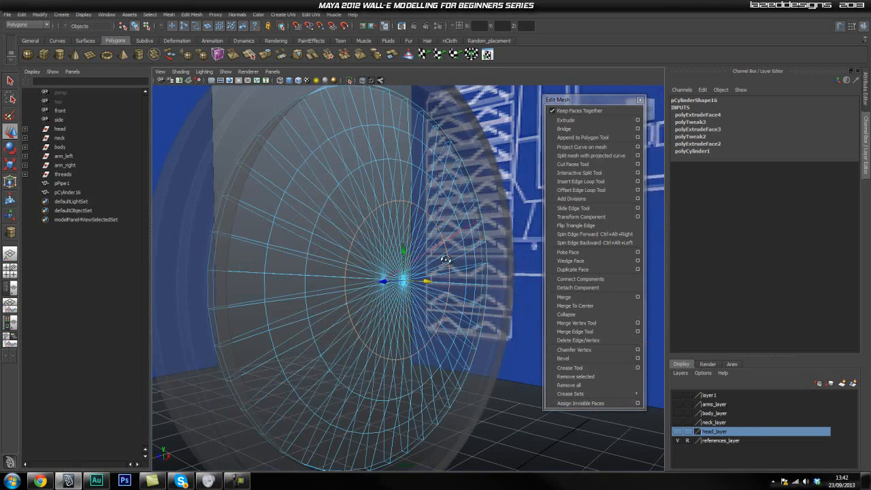
pyautogui.keyDown('alt'); pyautogui.moveTo(443, 258); pyautogui.dragTo(409, 240); pyautogui.keyUp('alt')
pyautogui.click(354, 81)
pyautogui.keyDown('alt'); pyautogui.moveTo(470, 169); pyautogui.dragTo(371, 263); pyautogui.keyUp('alt')
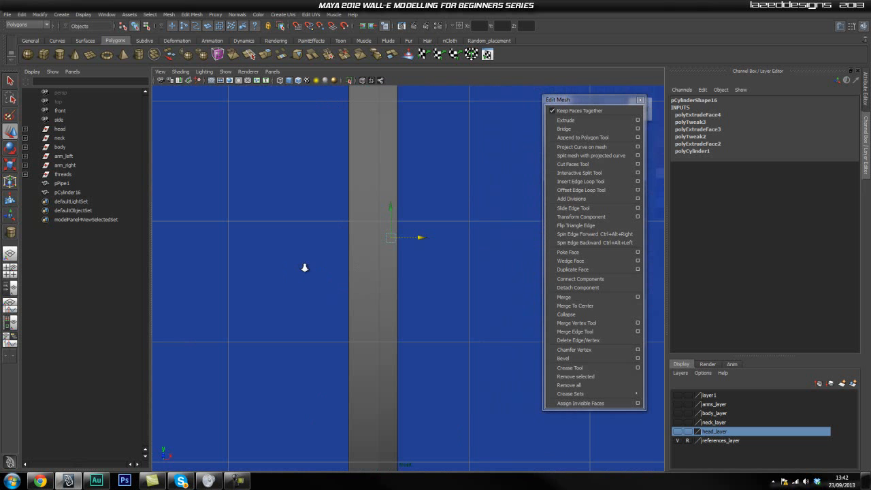
# Readjust the innermost edge loop's depth along X in x-ray front view, keeping it just inside the rim
pyautogui.click(366, 81)
pyautogui.moveTo(422, 238); pyautogui.dragTo(431, 259)
pyautogui.press('space')
pyautogui.click(363, 82)
pyautogui.keyDown('alt'); pyautogui.moveTo(381, 233); pyautogui.dragTo(414, 235); pyautogui.keyUp('alt')
pyautogui.moveTo(437, 274); pyautogui.dragTo(418, 271)
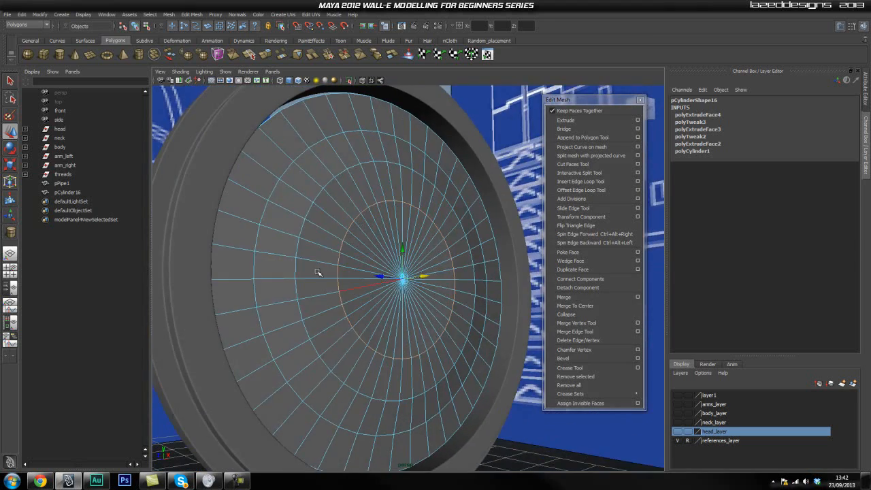
pyautogui.keyDown('alt'); pyautogui.moveTo(319, 273); pyautogui.dragTo(457, 284, button='right'); pyautogui.keyUp('alt')
pyautogui.keyDown('alt'); pyautogui.moveTo(457, 284); pyautogui.dragTo(341, 279); pyautogui.keyUp('alt')
# Convert the innermost edge loop selection to vertices and adjust their depth along X in the front view
pyautogui.press('q')
pyautogui.keyDown('shift'); pyautogui.rightClick(385, 233); pyautogui.keyUp('shift')
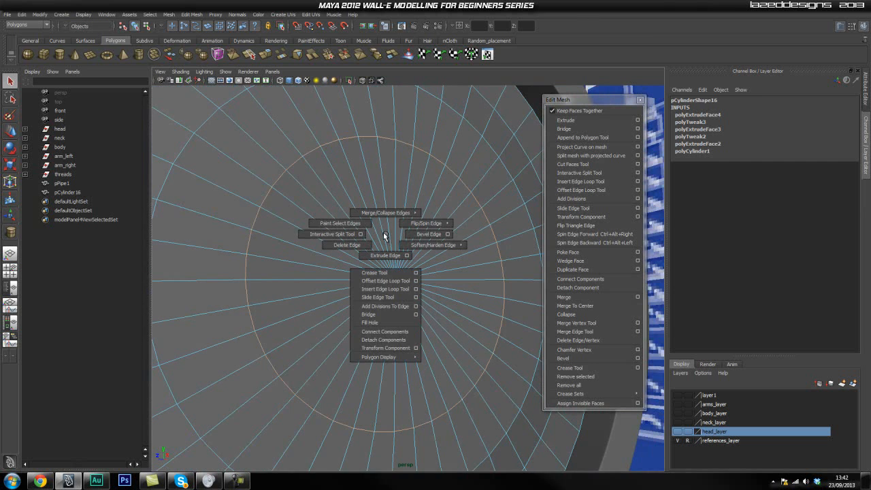
pyautogui.click(383, 232)
pyautogui.keyDown('ctrl'); pyautogui.rightClick(384, 233); pyautogui.keyUp('ctrl')
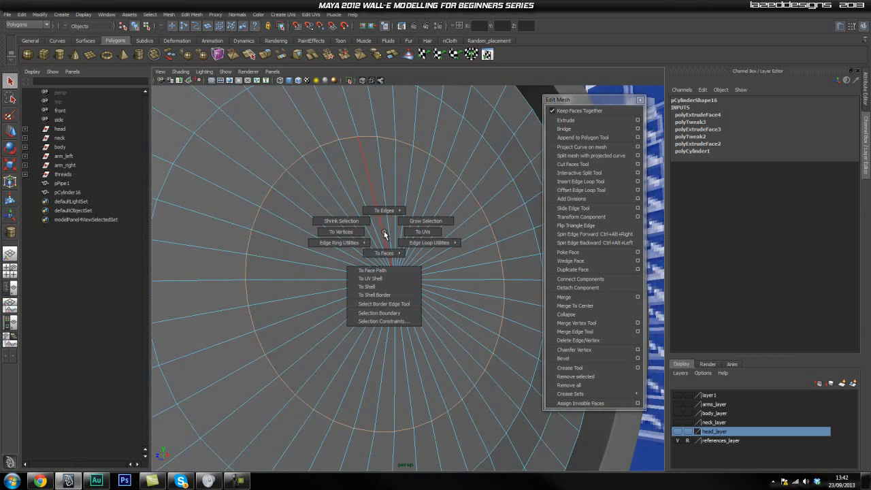
pyautogui.click(345, 233)
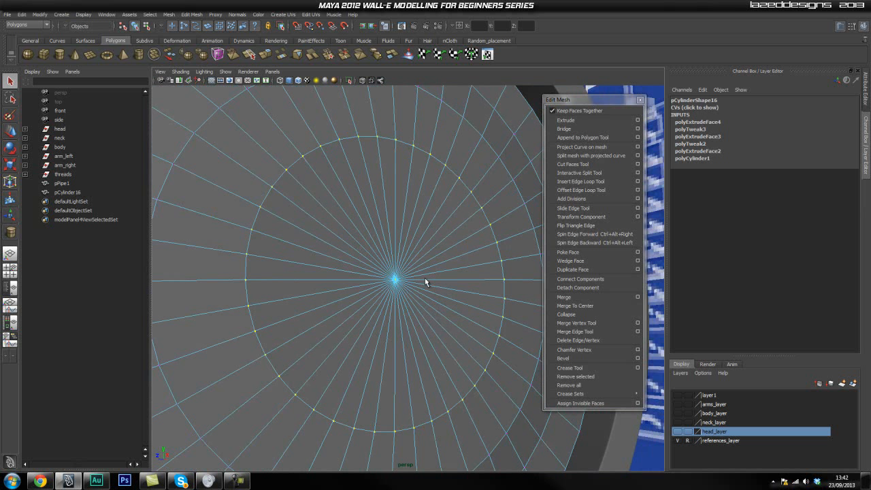
pyautogui.press('space')
pyautogui.moveTo(425, 278); pyautogui.dragTo(431, 199)
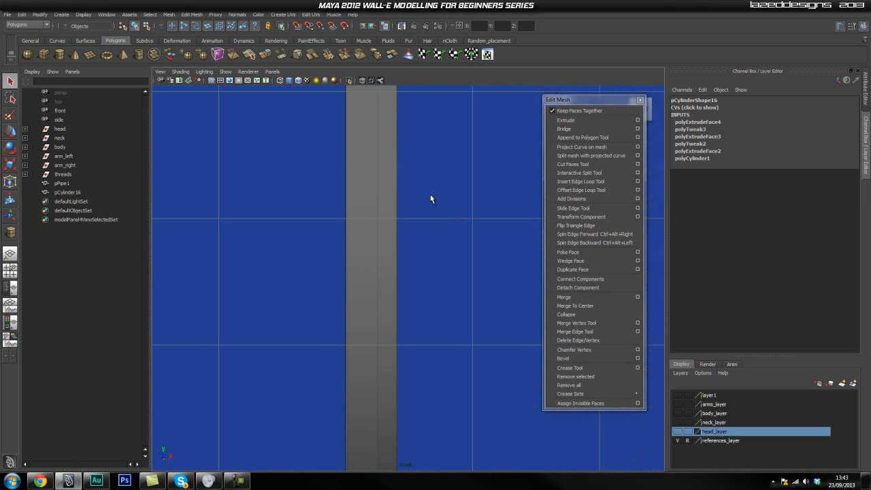
pyautogui.click(362, 81)
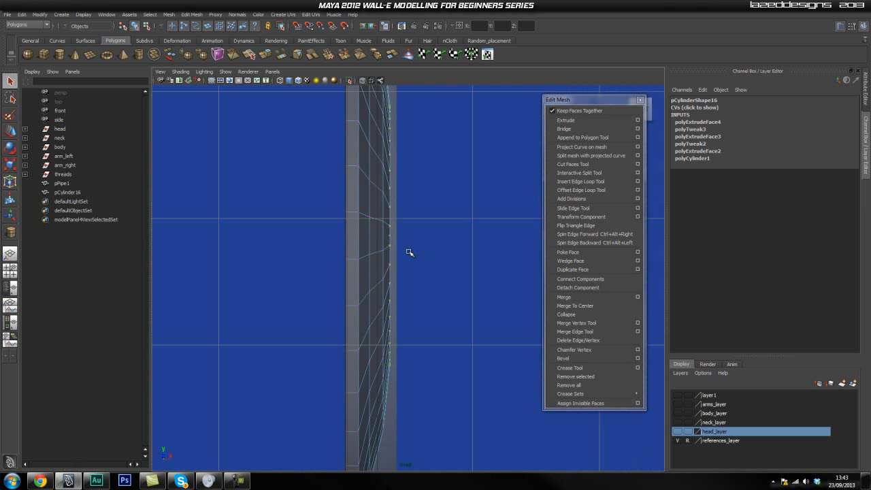
pyautogui.press('w')
pyautogui.moveTo(419, 235); pyautogui.dragTo(391, 210)
# Turn off x-ray display, return to object mode, and inspect the disc's domed surface from several angles
pyautogui.press('space')
pyautogui.keyDown('alt'); pyautogui.moveTo(447, 230); pyautogui.dragTo(426, 232); pyautogui.keyUp('alt')
pyautogui.keyDown('alt'); pyautogui.moveTo(426, 231); pyautogui.dragTo(351, 262, button='right'); pyautogui.keyUp('alt')
pyautogui.keyDown('alt'); pyautogui.moveTo(350, 262); pyautogui.dragTo(355, 261); pyautogui.keyUp('alt')
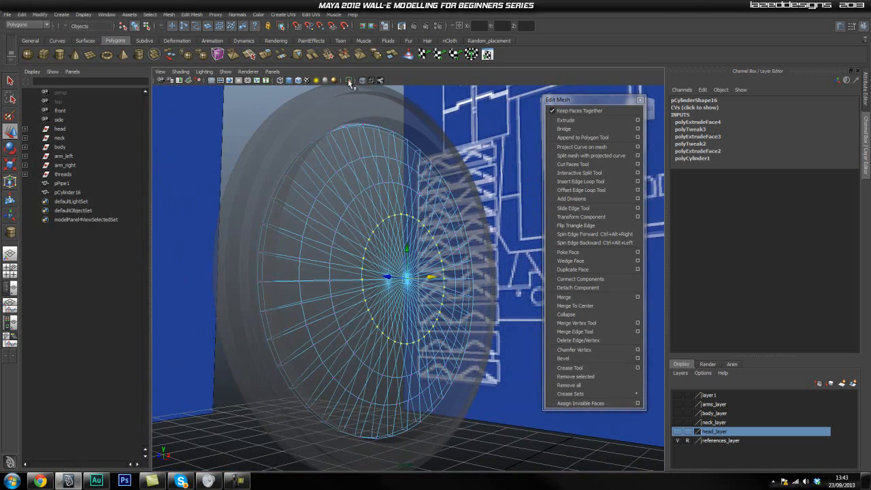
pyautogui.click(349, 80)
pyautogui.moveTo(455, 194)
pyautogui.keyDown('alt'); pyautogui.mouseDown()
pyautogui.moveTo(442, 198)
pyautogui.moveTo(455, 204)
pyautogui.mouseUp(); pyautogui.keyUp('alt')
pyautogui.click(441, 207)
pyautogui.keyDown('alt'); pyautogui.moveTo(448, 267); pyautogui.dragTo(406, 250); pyautogui.keyUp('alt')
pyautogui.click(407, 249)
pyautogui.keyDown('alt'); pyautogui.moveTo(303, 230); pyautogui.dragTo(350, 243); pyautogui.keyUp('alt')
pyautogui.click(350, 243)
pyautogui.click(512, 215)
pyautogui.keyDown('alt'); pyautogui.moveTo(372, 240); pyautogui.dragTo(356, 254); pyautogui.keyUp('alt')
pyautogui.scroll(3, 351, 265)
pyautogui.click(383, 279)
pyautogui.keyDown('alt'); pyautogui.moveTo(375, 292); pyautogui.dragTo(353, 267); pyautogui.keyUp('alt')
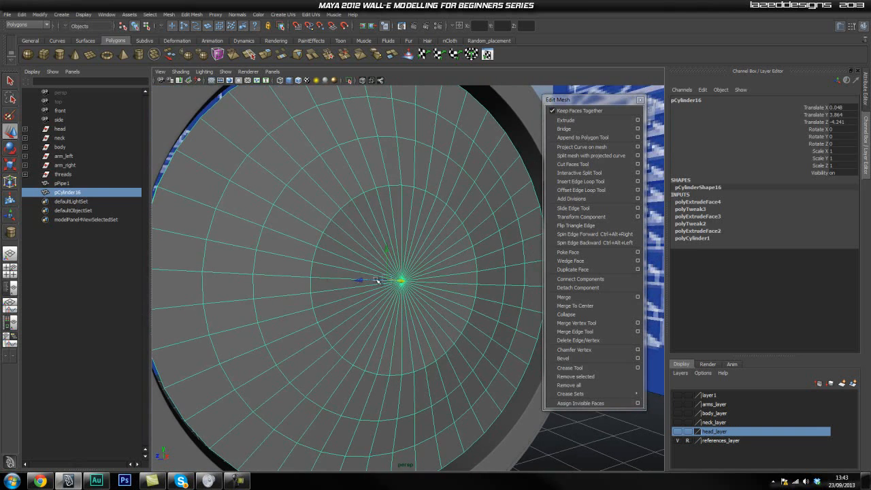
pyautogui.keyDown('alt'); pyautogui.moveTo(410, 236); pyautogui.dragTo(367, 264); pyautogui.keyUp('alt')
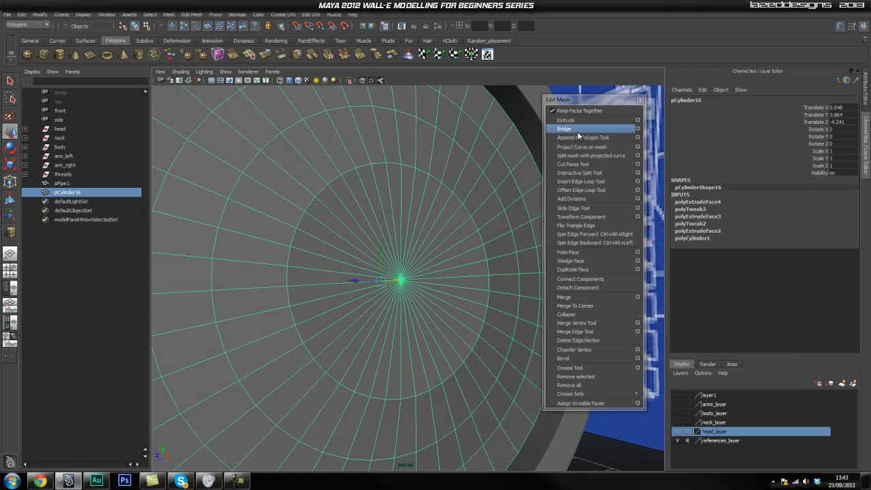
pyautogui.click(581, 181)
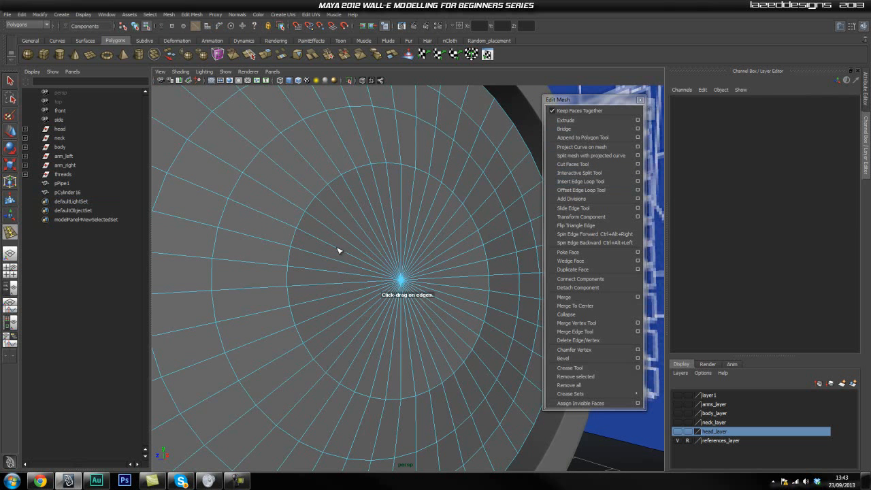
pyautogui.moveTo(370, 255); pyautogui.dragTo(363, 274, button='right')
pyautogui.click(331, 249)
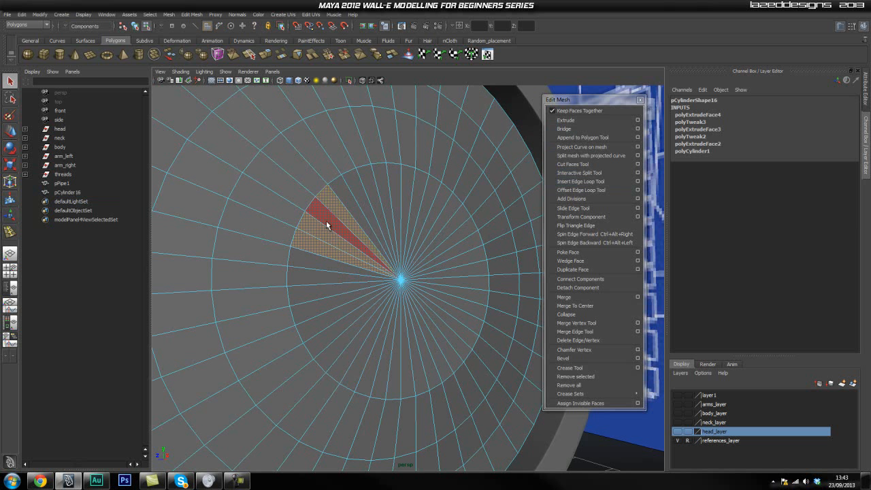
pyautogui.keyDown('shift'); pyautogui.click(326, 221); pyautogui.keyUp('shift')
pyautogui.keyDown('shift'); pyautogui.click(348, 195); pyautogui.keyUp('shift')
pyautogui.keyDown('shift'); pyautogui.click(357, 190); pyautogui.keyUp('shift')
pyautogui.keyDown('shift'); pyautogui.click(365, 186); pyautogui.keyUp('shift')
pyautogui.keyDown('shift'); pyautogui.click(381, 180); pyautogui.keyUp('shift')
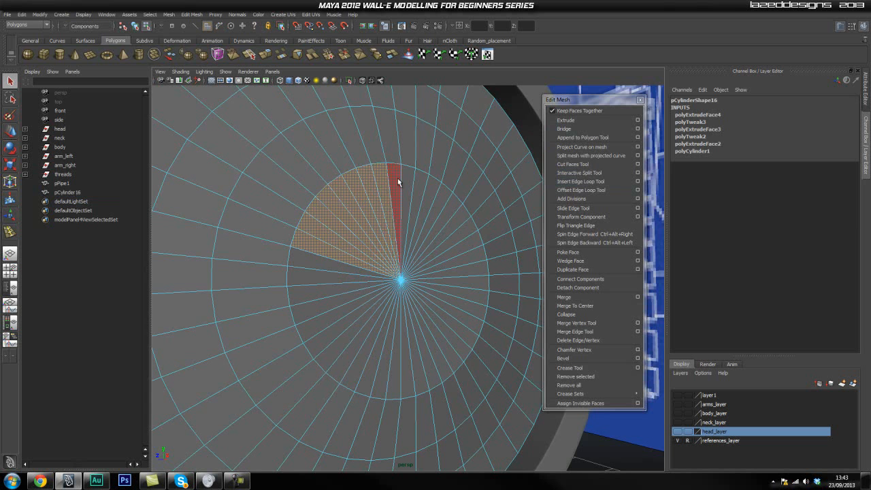
pyautogui.keyDown('shift'); pyautogui.click(398, 180); pyautogui.keyUp('shift')
pyautogui.keyDown('shift'); pyautogui.click(407, 178); pyautogui.keyUp('shift')
pyautogui.keyDown('shift'); pyautogui.click(424, 182); pyautogui.keyUp('shift')
pyautogui.keyDown('alt'); pyautogui.moveTo(332, 271); pyautogui.dragTo(382, 279); pyautogui.keyUp('alt')
pyautogui.scroll(-3, 333, 279)
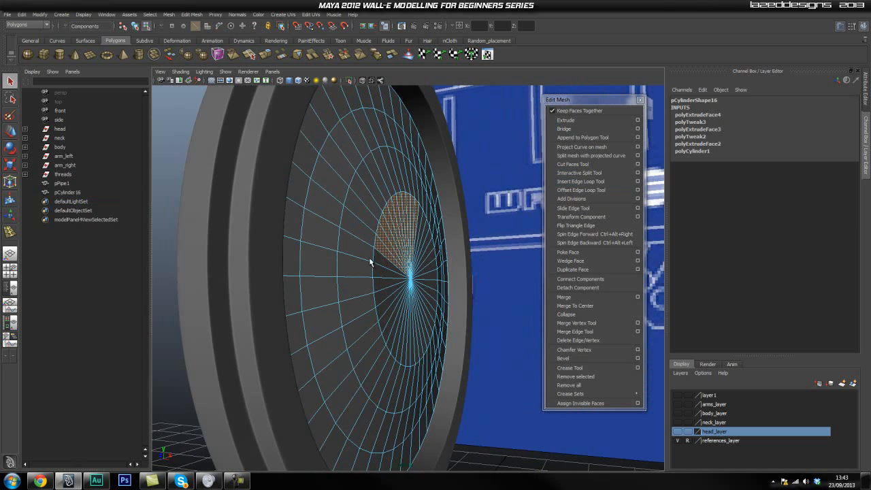
# Select the disc's innermost edge loop and move it slightly along X to refine the dome's depth
pyautogui.doubleClick(373, 258)
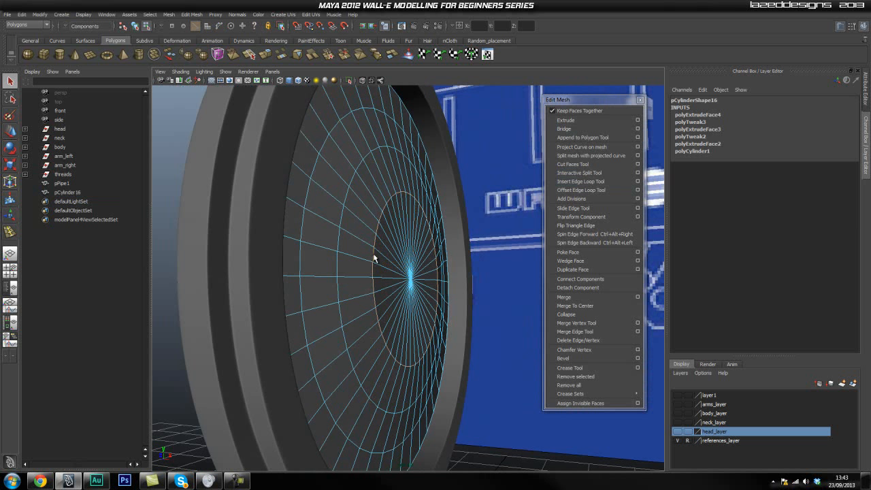
pyautogui.press('w')
pyautogui.moveTo(439, 279); pyautogui.dragTo(437, 278)
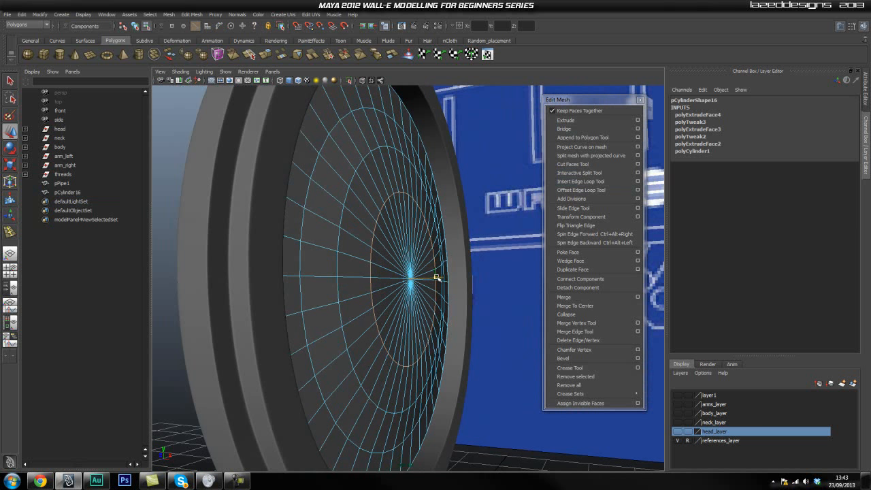
pyautogui.click(495, 268)
# Return to object mode and inspect the centre of the disc's dome from several angles
pyautogui.keyDown('alt'); pyautogui.moveTo(496, 267); pyautogui.dragTo(444, 263); pyautogui.keyUp('alt')
pyautogui.press('q')
pyautogui.moveTo(384, 246); pyautogui.dragTo(423, 240, button='right')
pyautogui.click(454, 254)
pyautogui.click(519, 225)
pyautogui.keyDown('alt'); pyautogui.moveTo(519, 225); pyautogui.dragTo(476, 270); pyautogui.keyUp('alt')
pyautogui.keyDown('alt'); pyautogui.moveTo(477, 270); pyautogui.dragTo(308, 280, button='right'); pyautogui.keyUp('alt')
pyautogui.keyDown('alt'); pyautogui.moveTo(308, 280); pyautogui.dragTo(354, 287); pyautogui.keyUp('alt')
pyautogui.keyDown('alt'); pyautogui.moveTo(354, 287); pyautogui.dragTo(413, 285, button='right'); pyautogui.keyUp('alt')
pyautogui.keyDown('alt'); pyautogui.moveTo(413, 285); pyautogui.dragTo(429, 279); pyautogui.keyUp('alt')
pyautogui.click(407, 283)
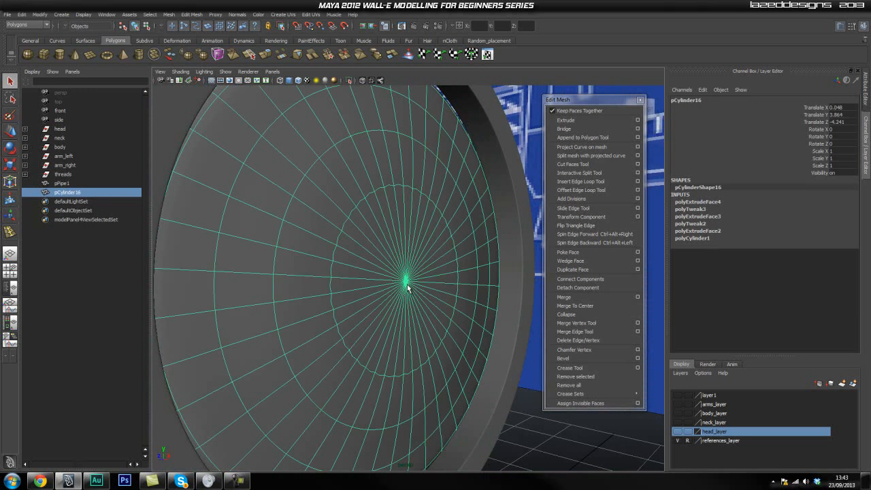
pyautogui.press('1')
# Try to move the innermost edge loop a little further along X to smooth the dome
pyautogui.moveTo(332, 251); pyautogui.dragTo(334, 228, button='right')
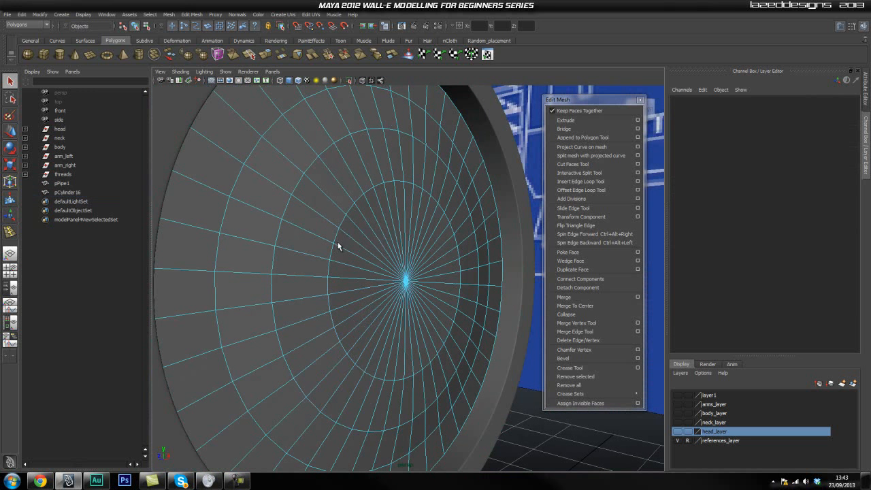
pyautogui.doubleClick(333, 255)
pyautogui.press('w')
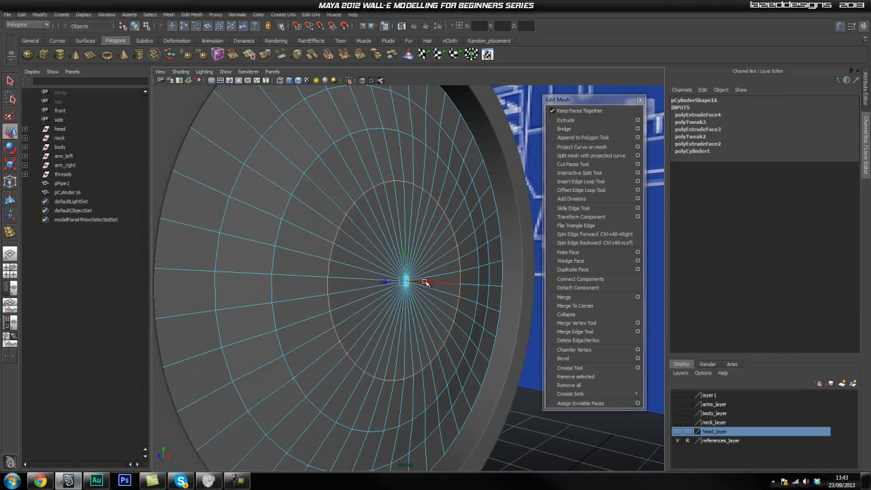
pyautogui.click(426, 282)
pyautogui.keyDown('alt'); pyautogui.moveTo(380, 314); pyautogui.dragTo(408, 309); pyautogui.keyUp('alt')
pyautogui.click(411, 313)
pyautogui.click(420, 314)
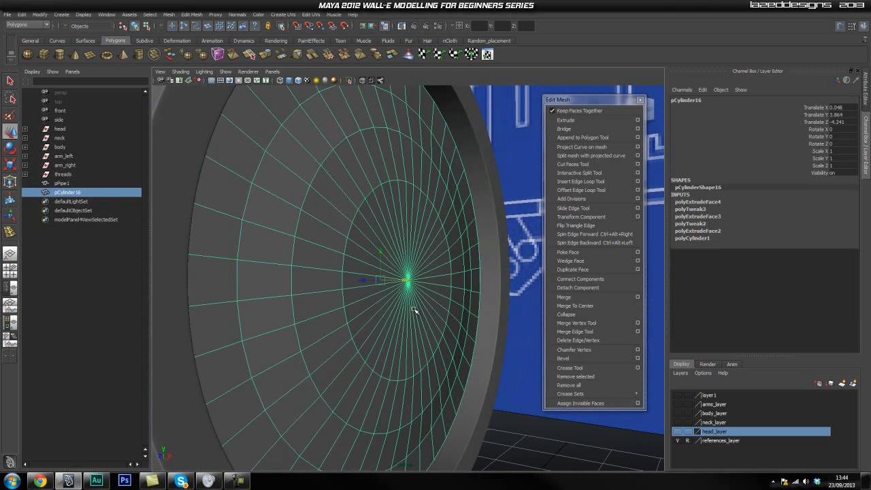
# Undo the last selections and the last move of the innermost edge loop
pyautogui.hotkey('ctrl', 'z')
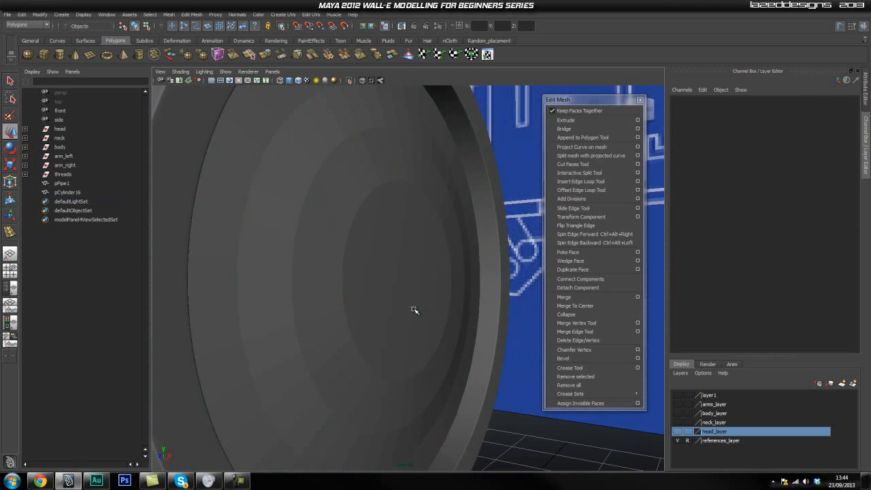
pyautogui.hotkey('ctrl', 'z')
pyautogui.hotkey('ctrl', 'z')
pyautogui.hotkey('ctrl', 'z')
pyautogui.hotkey('ctrl', 'z')
pyautogui.hotkey('ctrl', 'z')
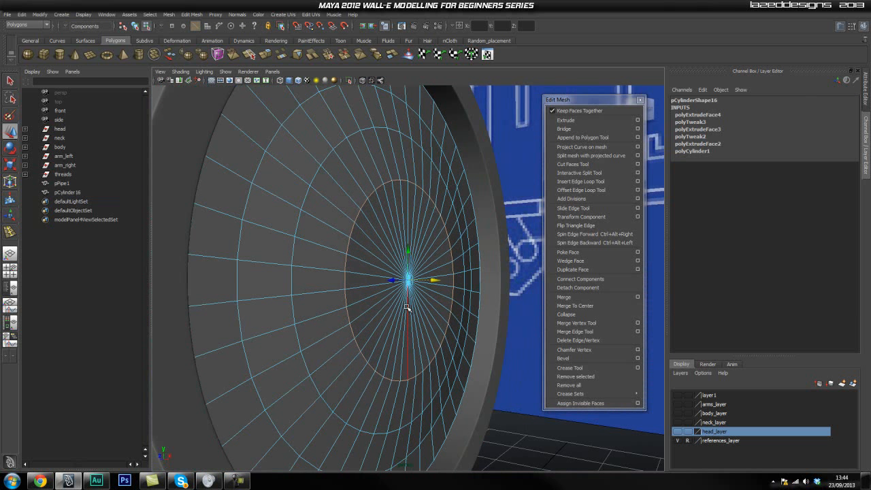
pyautogui.hotkey('ctrl', 'z')
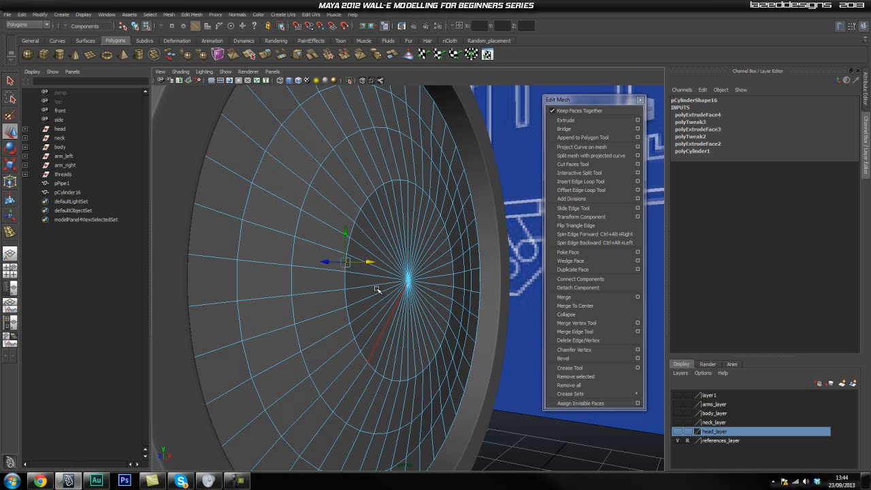
pyautogui.hotkey('ctrl', 'z')
# Select the innermost edge loop and convert the selection to vertices
pyautogui.doubleClick(347, 244)
pyautogui.keyDown('shift'); pyautogui.moveTo(343, 245); pyautogui.dragTo(382, 226, button='right'); pyautogui.keyUp('shift')
pyautogui.moveTo(381, 226)
pyautogui.keyDown('ctrl'); pyautogui.mouseDown(button='right')
pyautogui.moveTo(365, 239)
pyautogui.moveTo(384, 235)
pyautogui.moveTo(386, 219)
pyautogui.mouseUp(button='right'); pyautogui.keyUp('ctrl')
pyautogui.keyDown('ctrl'); pyautogui.moveTo(387, 220); pyautogui.dragTo(343, 220, button='right'); pyautogui.keyUp('ctrl')
pyautogui.press('f')
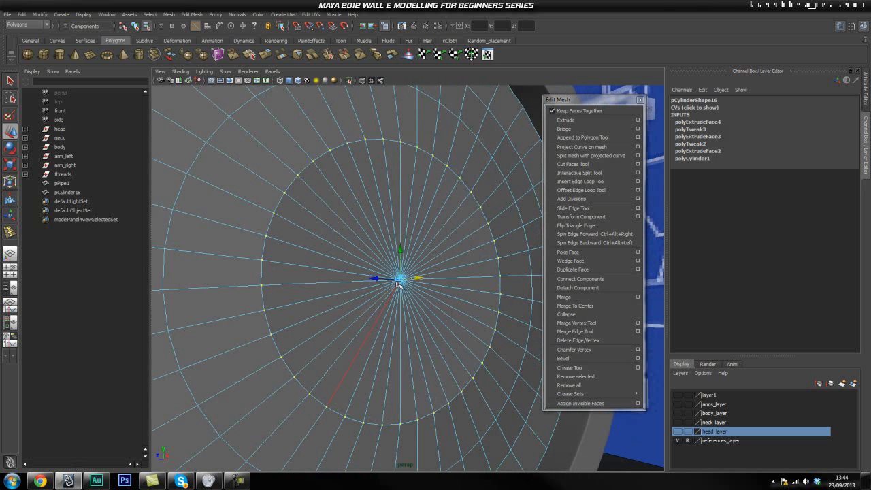
pyautogui.press('q')
pyautogui.moveTo(400, 282); pyautogui.dragTo(386, 285, button='right')
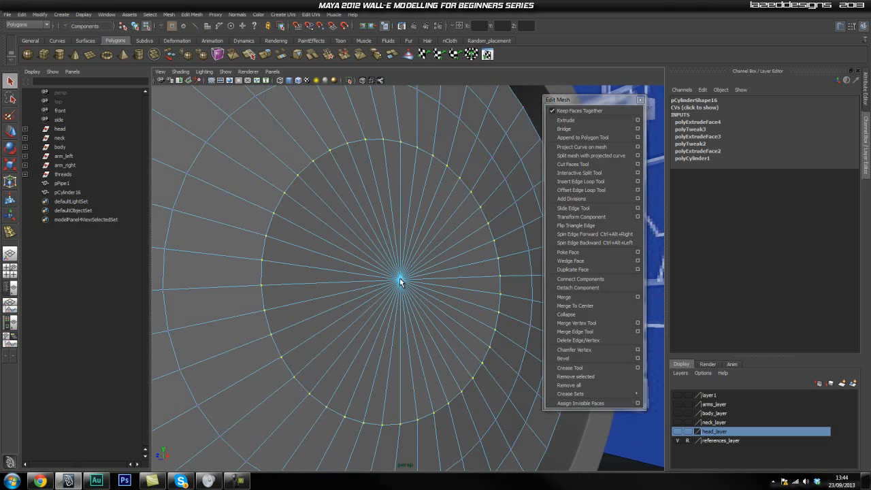
# Adjust the selected vertices' depth along X in the perspective view, then return to object mode
pyautogui.press('w')
pyautogui.moveTo(418, 280); pyautogui.dragTo(413, 279)
pyautogui.keyDown('alt'); pyautogui.moveTo(363, 303); pyautogui.dragTo(431, 318); pyautogui.keyUp('alt')
pyautogui.moveTo(432, 281); pyautogui.dragTo(439, 285)
pyautogui.click(528, 144)
pyautogui.press('q')
pyautogui.moveTo(424, 281); pyautogui.dragTo(457, 270, button='right')
pyautogui.click(411, 271)
# Select all the triangular faces around the disc's centre point, inside the innermost edge loop
pyautogui.keyDown('alt'); pyautogui.moveTo(184, 285); pyautogui.dragTo(284, 298, button='right'); pyautogui.keyUp('alt')
pyautogui.moveTo(364, 300); pyautogui.dragTo(361, 319, button='right')
pyautogui.click(377, 379)
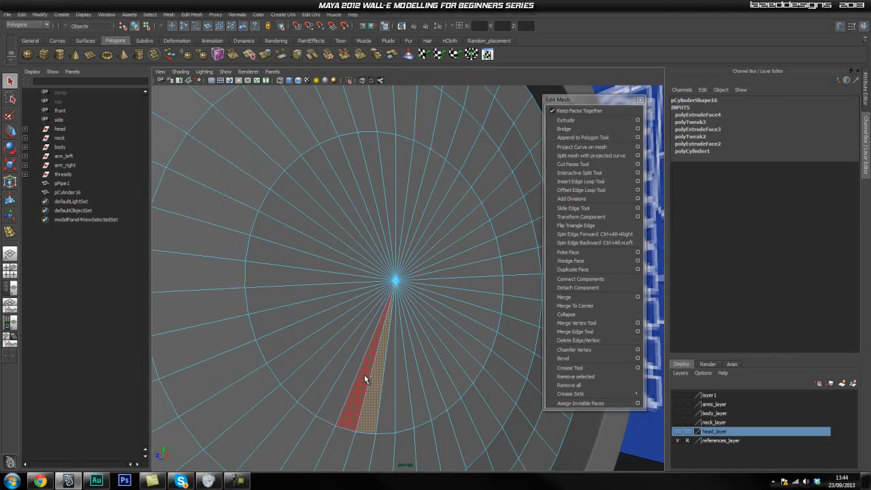
pyautogui.keyDown('shift'); pyautogui.click(364, 374); pyautogui.keyUp('shift')
pyautogui.keyDown('shift'); pyautogui.click(352, 372); pyautogui.keyUp('shift')
pyautogui.keyDown('shift'); pyautogui.click(336, 366); pyautogui.keyUp('shift')
pyautogui.keyDown('shift'); pyautogui.click(319, 357); pyautogui.keyUp('shift')
pyautogui.keyDown('shift'); pyautogui.click(311, 346); pyautogui.keyUp('shift')
pyautogui.keyDown('shift'); pyautogui.click(304, 327); pyautogui.keyUp('shift')
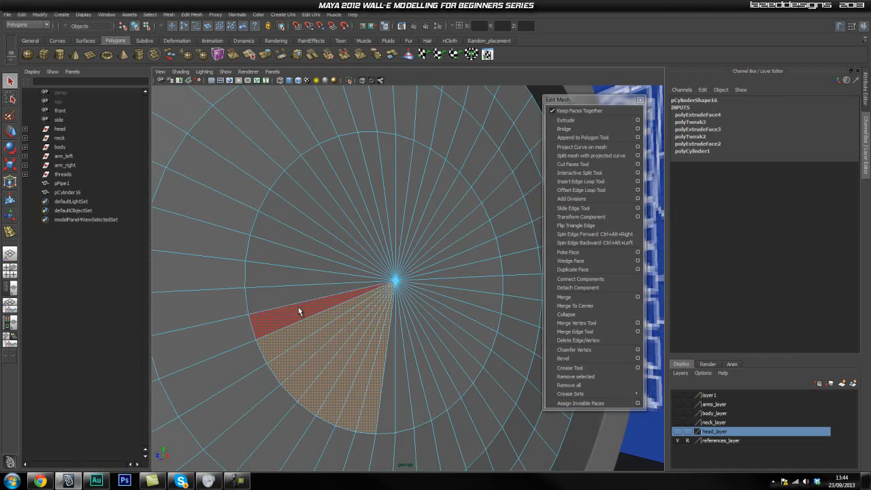
pyautogui.keyDown('shift'); pyautogui.click(299, 307); pyautogui.keyUp('shift')
pyautogui.keyDown('shift'); pyautogui.click(295, 288); pyautogui.keyUp('shift')
pyautogui.keyDown('shift'); pyautogui.click(294, 269); pyautogui.keyUp('shift')
pyautogui.keyDown('shift'); pyautogui.click(297, 255); pyautogui.keyUp('shift')
pyautogui.keyDown('shift'); pyautogui.click(301, 242); pyautogui.keyUp('shift')
pyautogui.keyDown('shift'); pyautogui.click(305, 230); pyautogui.keyUp('shift')
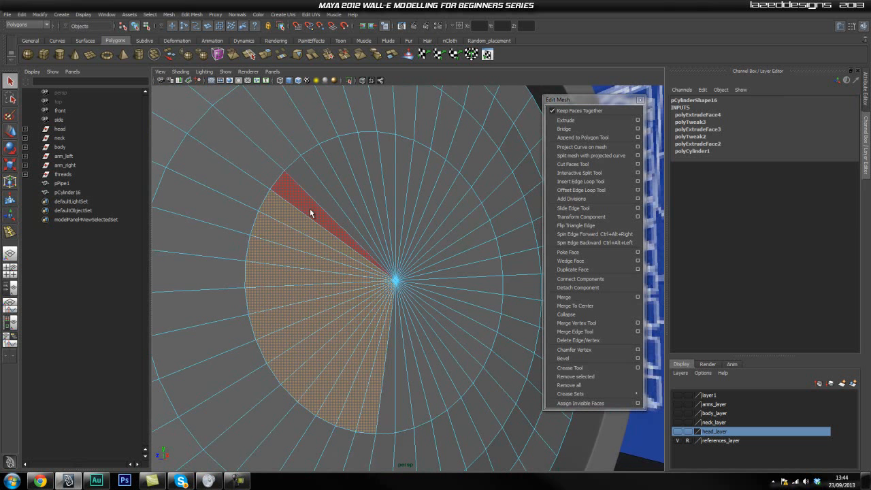
pyautogui.keyDown('shift'); pyautogui.click(309, 208); pyautogui.keyUp('shift')
pyautogui.keyDown('shift'); pyautogui.click(317, 197); pyautogui.keyUp('shift')
pyautogui.keyDown('shift'); pyautogui.click(327, 188); pyautogui.keyUp('shift')
pyautogui.keyDown('shift'); pyautogui.click(341, 170); pyautogui.keyUp('shift')
pyautogui.keyDown('shift'); pyautogui.click(359, 164); pyautogui.keyUp('shift')
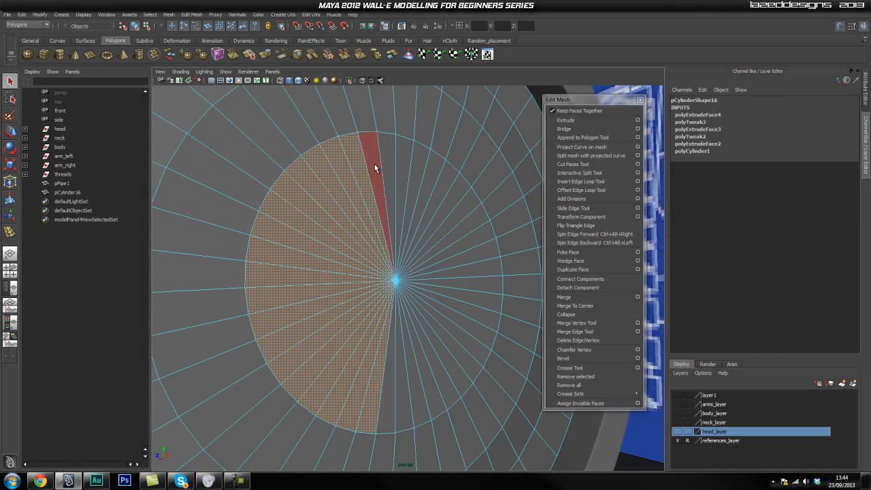
pyautogui.keyDown('shift'); pyautogui.click(374, 164); pyautogui.keyUp('shift')
pyautogui.keyDown('shift'); pyautogui.click(388, 162); pyautogui.keyUp('shift')
pyautogui.keyDown('shift'); pyautogui.click(405, 165); pyautogui.keyUp('shift')
pyautogui.keyDown('shift'); pyautogui.click(416, 166); pyautogui.keyUp('shift')
pyautogui.keyDown('shift'); pyautogui.click(434, 172); pyautogui.keyUp('shift')
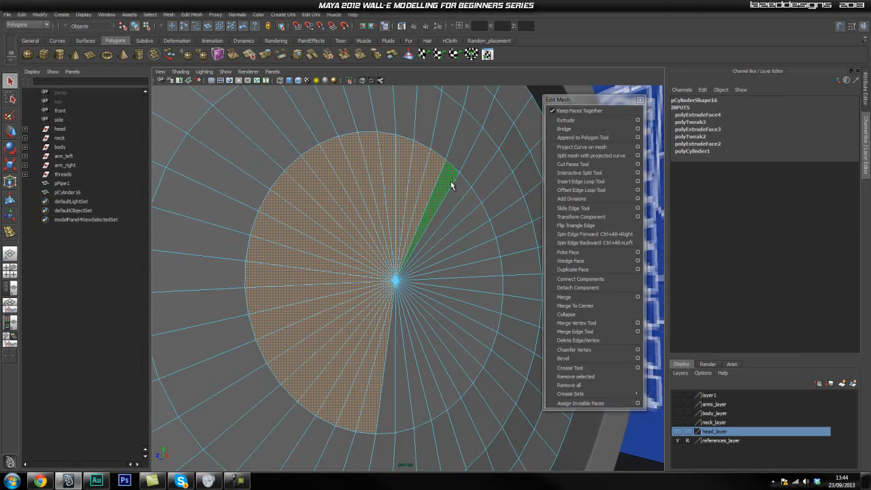
pyautogui.keyDown('shift'); pyautogui.click(452, 181); pyautogui.keyUp('shift')
pyautogui.keyDown('shift'); pyautogui.click(474, 221); pyautogui.keyUp('shift')
pyautogui.keyDown('shift'); pyautogui.click(476, 237); pyautogui.keyUp('shift')
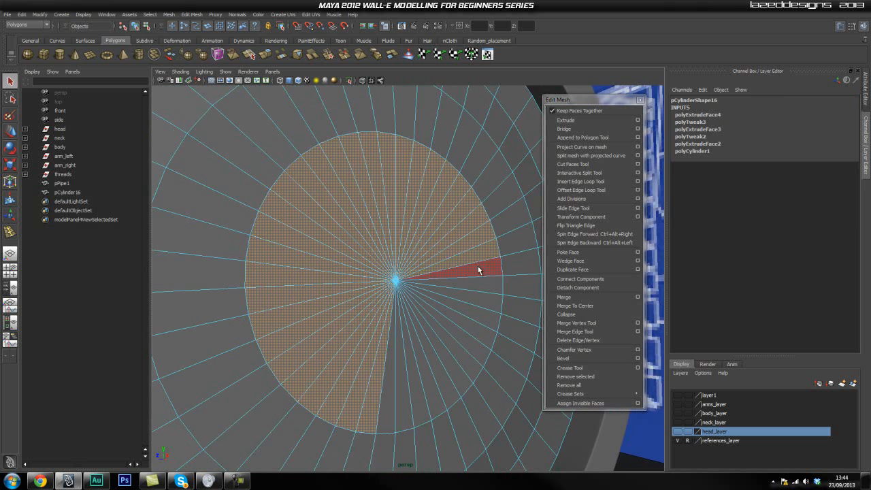
pyautogui.keyDown('shift'); pyautogui.click(478, 269); pyautogui.keyUp('shift')
pyautogui.keyDown('shift'); pyautogui.click(469, 343); pyautogui.keyUp('shift')
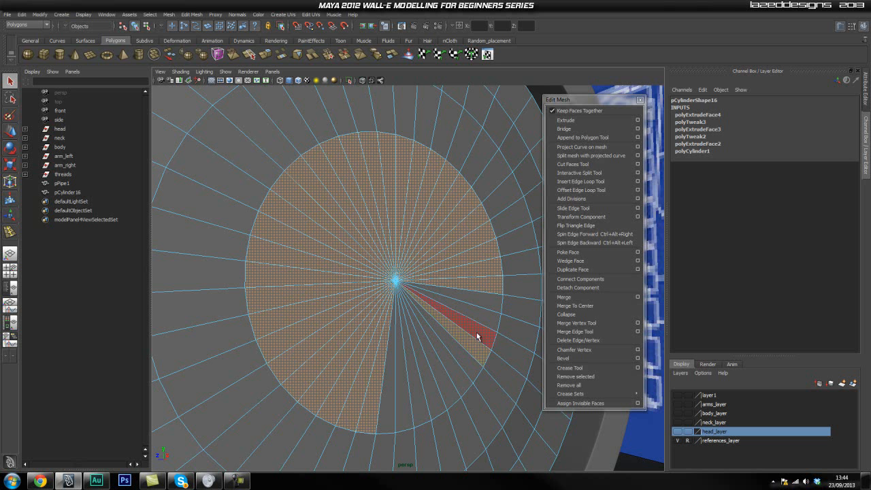
pyautogui.keyDown('shift'); pyautogui.click(476, 332); pyautogui.keyUp('shift')
pyautogui.keyDown('shift'); pyautogui.click(482, 317); pyautogui.keyUp('shift')
pyautogui.keyDown('shift'); pyautogui.click(456, 352); pyautogui.keyUp('shift')
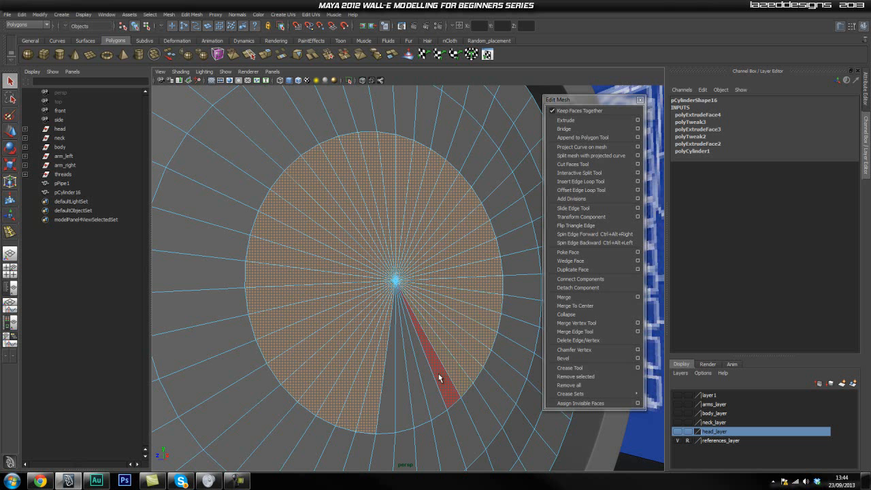
pyautogui.keyDown('shift'); pyautogui.click(438, 373); pyautogui.keyUp('shift')
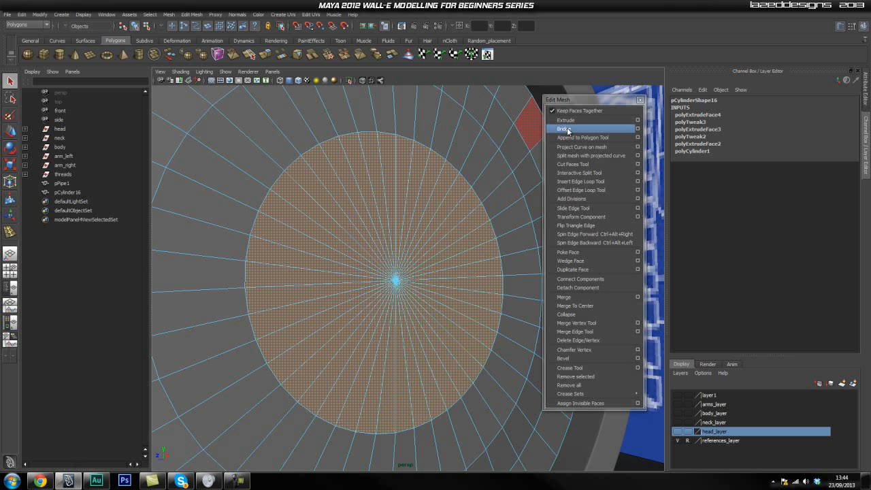
# Extrude the central faces twice, scaling them inward first widely and then slightly, to form a narrow ring of faces
pyautogui.click(565, 119)
pyautogui.moveTo(397, 281); pyautogui.dragTo(352, 311)
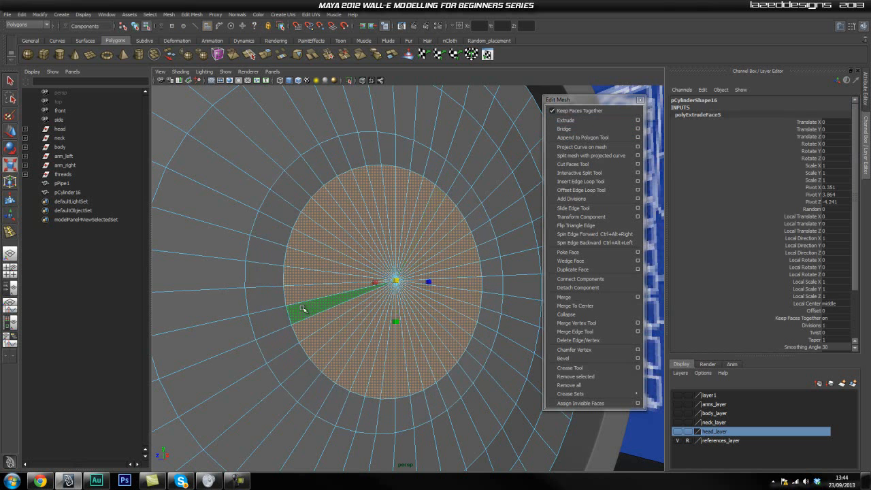
pyautogui.scroll(3, 264, 296)
pyautogui.keyDown('alt'); pyautogui.moveTo(275, 297); pyautogui.dragTo(269, 302); pyautogui.keyUp('alt')
pyautogui.keyDown('alt'); pyautogui.moveTo(269, 302); pyautogui.dragTo(298, 304, button='right'); pyautogui.keyUp('alt')
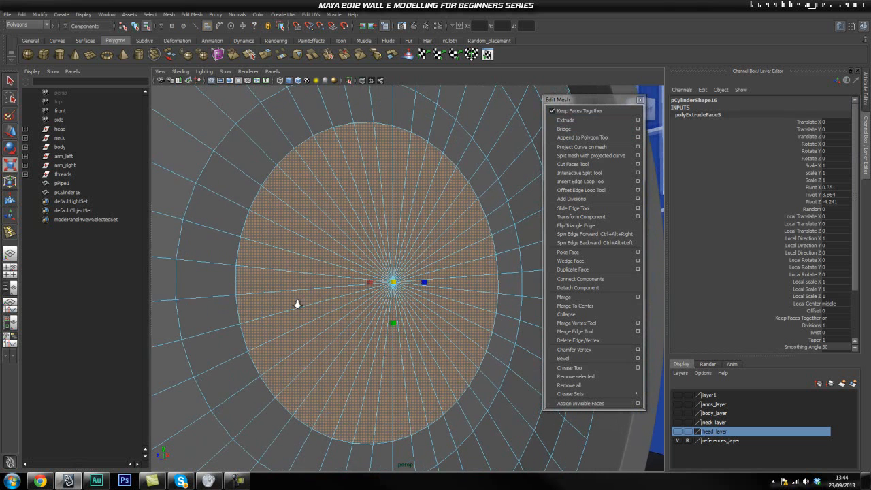
pyautogui.click(578, 120)
pyautogui.moveTo(393, 282); pyautogui.dragTo(379, 290)
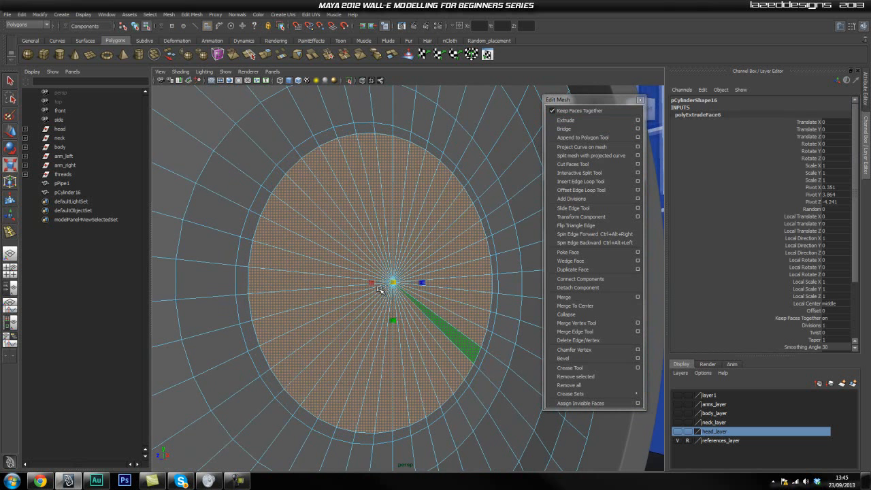
# Select the complete narrow ring of faces between the two closely spaced inner edge loops
pyautogui.keyDown('alt'); pyautogui.moveTo(379, 290); pyautogui.dragTo(134, 302, button='right'); pyautogui.keyUp('alt')
pyautogui.keyDown('alt'); pyautogui.moveTo(134, 301); pyautogui.dragTo(358, 306); pyautogui.keyUp('alt')
pyautogui.keyDown('alt'); pyautogui.moveTo(358, 307); pyautogui.dragTo(587, 316, button='right'); pyautogui.keyUp('alt')
pyautogui.press('q')
pyautogui.moveTo(326, 247); pyautogui.dragTo(327, 269, button='right')
pyautogui.click(320, 220)
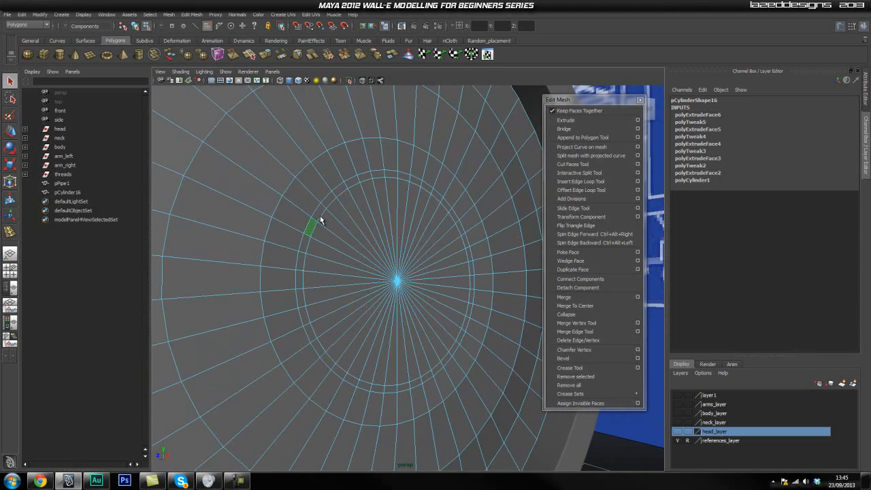
pyautogui.keyDown('shift'); pyautogui.doubleClick(364, 180); pyautogui.keyUp('shift')
pyautogui.keyDown('shift'); pyautogui.doubleClick(464, 241); pyautogui.keyUp('shift')
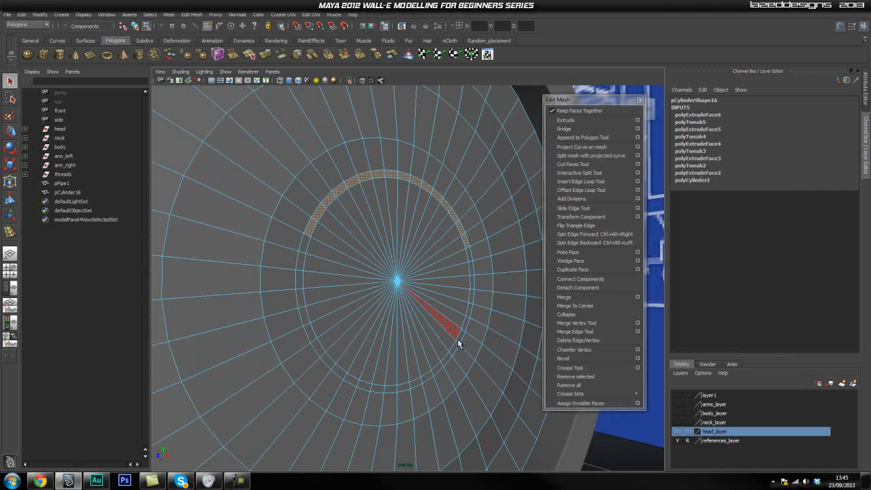
pyautogui.keyDown('shift'); pyautogui.doubleClick(414, 381); pyautogui.keyUp('shift')
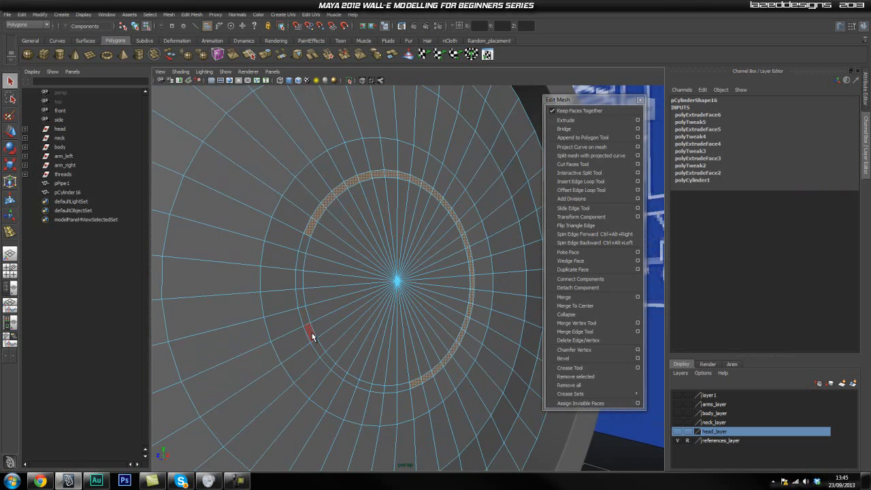
pyautogui.keyDown('shift'); pyautogui.doubleClick(309, 334); pyautogui.keyUp('shift')
pyautogui.keyDown('shift'); pyautogui.doubleClick(361, 385); pyautogui.keyUp('shift')
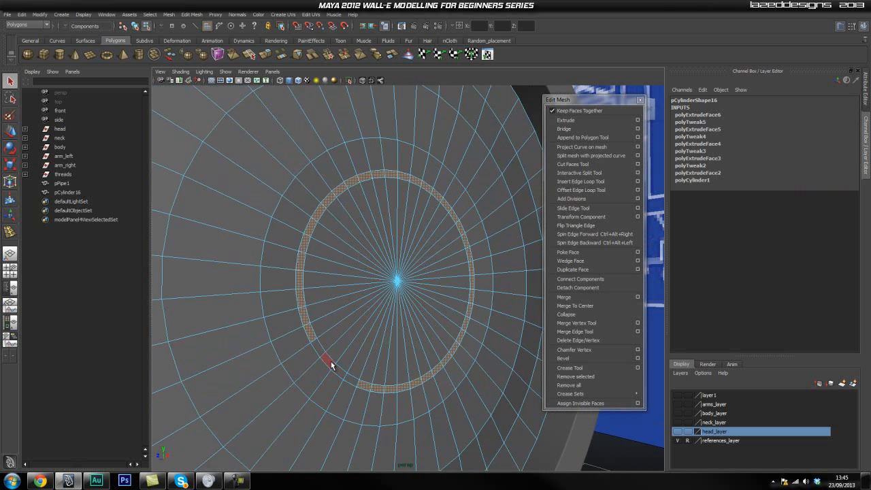
pyautogui.keyDown('shift'); pyautogui.click(353, 379); pyautogui.keyUp('shift')
# Extrude the narrow face ring into the disc with a Local Translate Z of about -0.041 to form a circular groove
pyautogui.click(565, 120)
pyautogui.keyDown('alt'); pyautogui.moveTo(272, 252); pyautogui.dragTo(334, 262, button='right'); pyautogui.keyUp('alt')
pyautogui.keyDown('alt'); pyautogui.moveTo(334, 263); pyautogui.dragTo(352, 266); pyautogui.keyUp('alt')
pyautogui.moveTo(441, 401); pyautogui.dragTo(289, 221)
pyautogui.keyDown('alt'); pyautogui.moveTo(338, 315); pyautogui.dragTo(365, 364, button='middle'); pyautogui.keyUp('alt')
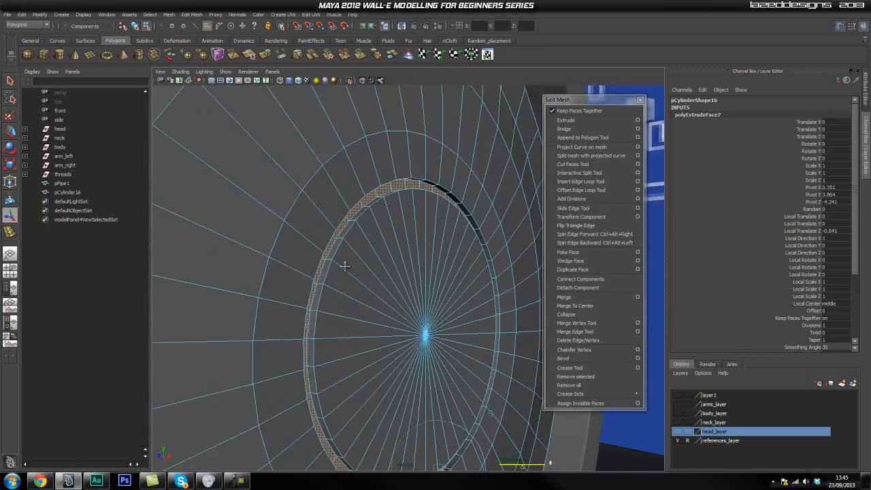
pyautogui.keyDown('alt'); pyautogui.moveTo(345, 265); pyautogui.dragTo(352, 280); pyautogui.keyUp('alt')
pyautogui.keyDown('alt'); pyautogui.moveTo(352, 279); pyautogui.dragTo(403, 288, button='right'); pyautogui.keyUp('alt')
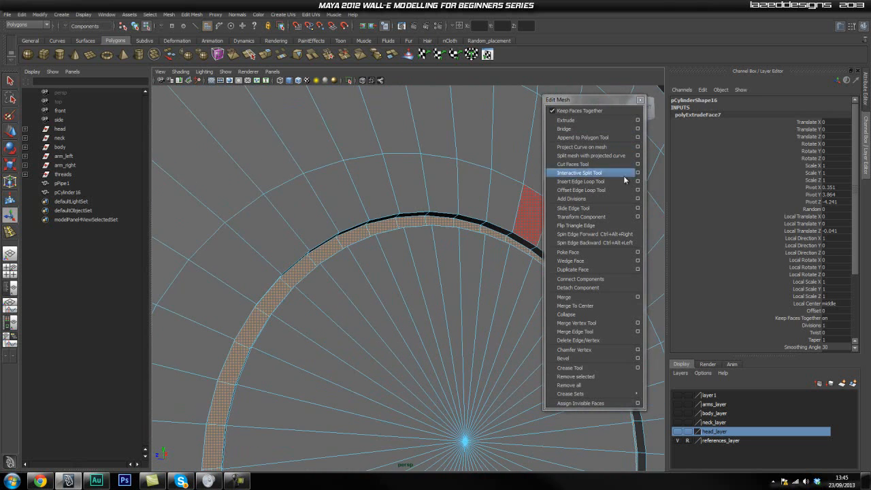
pyautogui.keyDown('alt'); pyautogui.moveTo(469, 282); pyautogui.dragTo(464, 256); pyautogui.keyUp('alt')
pyautogui.keyDown('alt'); pyautogui.moveTo(478, 208); pyautogui.dragTo(386, 267); pyautogui.keyUp('alt')
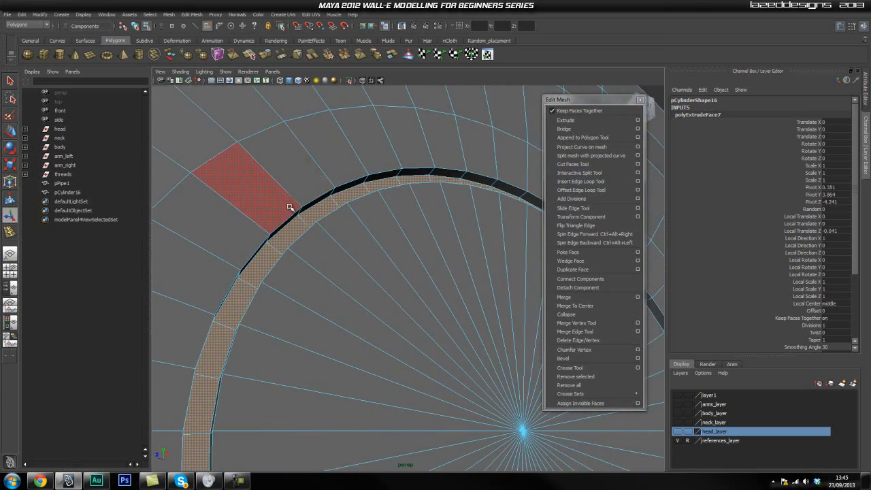
pyautogui.keyDown('alt'); pyautogui.moveTo(244, 220); pyautogui.dragTo(385, 216); pyautogui.keyUp('alt')
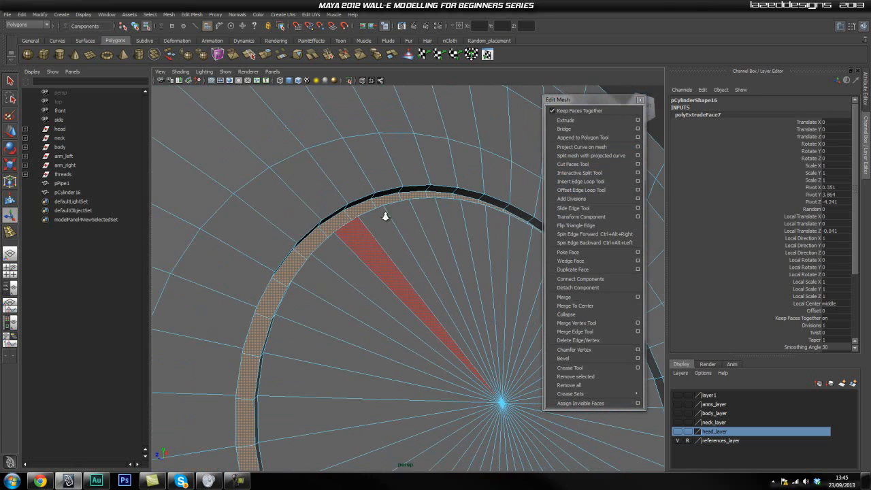
# Undo the groove extrusion of the narrow face ring and return to plain face selection on the disc
pyautogui.keyDown('alt'); pyautogui.moveTo(334, 203); pyautogui.dragTo(390, 231); pyautogui.keyUp('alt')
pyautogui.keyDown('alt'); pyautogui.moveTo(391, 231); pyautogui.dragTo(259, 278, button='right'); pyautogui.keyUp('alt')
pyautogui.keyDown('alt'); pyautogui.moveTo(259, 278); pyautogui.dragTo(449, 328); pyautogui.keyUp('alt')
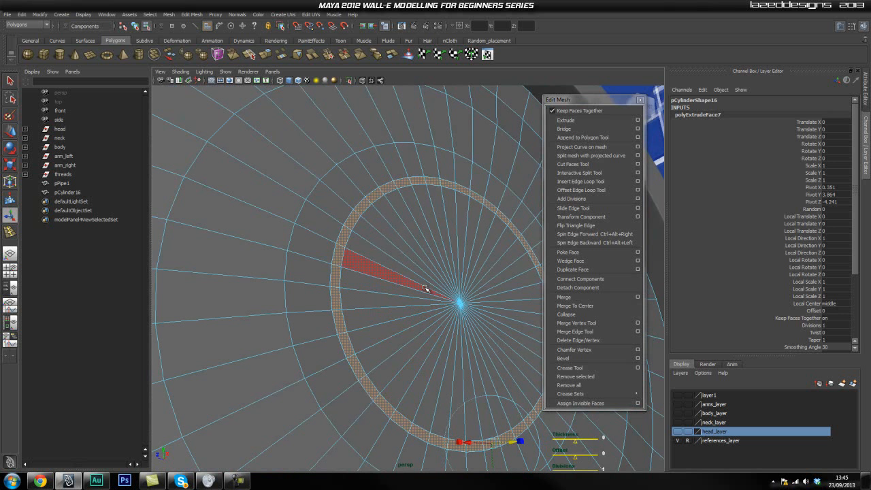
pyautogui.hotkey('ctrl', 'z')
pyautogui.press('q')
pyautogui.moveTo(363, 260); pyautogui.dragTo(368, 281, button='right')
pyautogui.click(326, 227)
# Insert an edge loop close to the outer edge of the narrow face ring around the disc's centre
pyautogui.scroll(-4, 403, 281)
pyautogui.keyDown('alt'); pyautogui.moveTo(411, 288); pyautogui.dragTo(413, 296); pyautogui.keyUp('alt')
pyautogui.scroll(5, 412, 296)
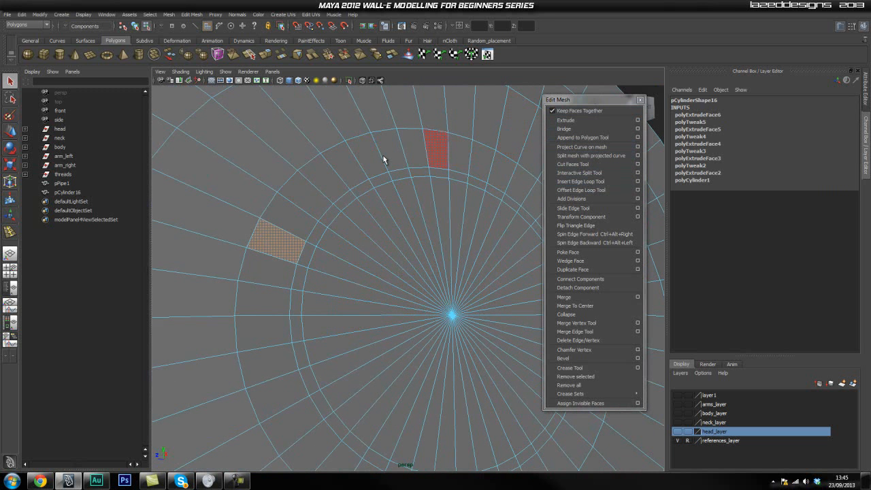
pyautogui.click(596, 182)
pyautogui.moveTo(324, 197); pyautogui.dragTo(346, 238)
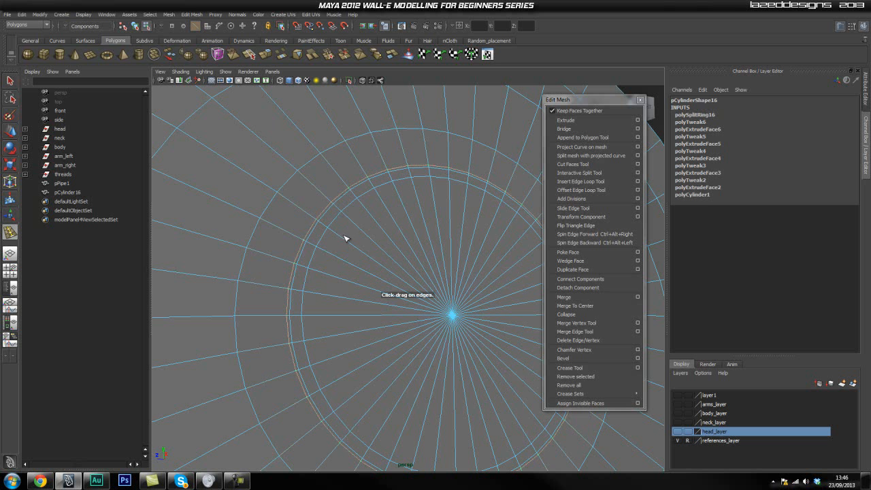
# Select every triangular face around the disc's centre point, inside the narrow ring's inner edge loop
pyautogui.press('q')
pyautogui.moveTo(358, 264); pyautogui.dragTo(358, 286, button='right')
pyautogui.click(357, 271)
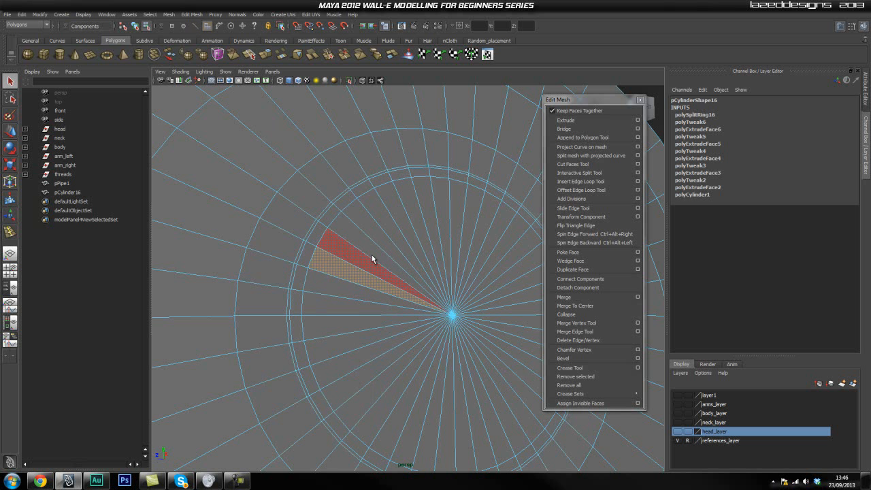
pyautogui.click(473, 228)
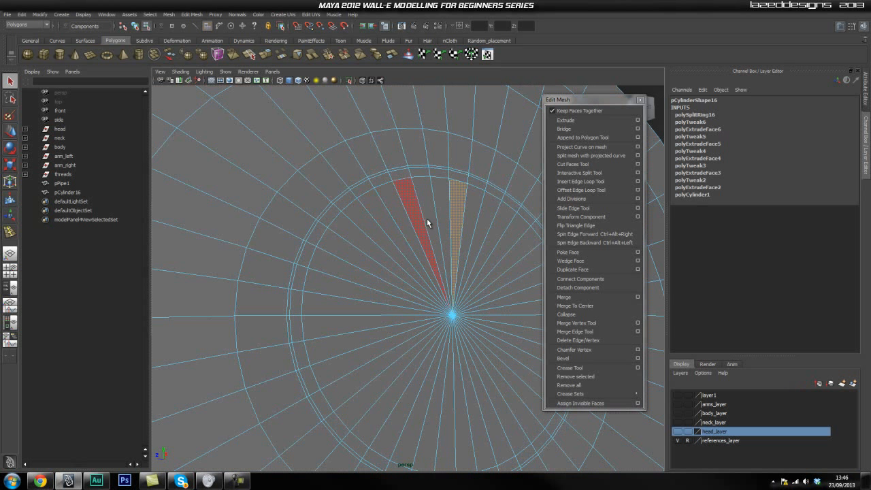
pyautogui.keyDown('shift'); pyautogui.click(445, 210); pyautogui.keyUp('shift')
pyautogui.keyDown('shift'); pyautogui.click(427, 214); pyautogui.keyUp('shift')
pyautogui.keyDown('shift'); pyautogui.click(403, 221); pyautogui.keyUp('shift')
pyautogui.keyDown('shift'); pyautogui.click(413, 220); pyautogui.keyUp('shift')
pyautogui.keyDown('shift'); pyautogui.click(386, 228); pyautogui.keyUp('shift')
pyautogui.keyDown('shift'); pyautogui.click(375, 236); pyautogui.keyUp('shift')
pyautogui.keyDown('shift'); pyautogui.click(362, 246); pyautogui.keyUp('shift')
pyautogui.keyDown('shift'); pyautogui.click(350, 261); pyautogui.keyUp('shift')
pyautogui.keyDown('shift'); pyautogui.click(337, 271); pyautogui.keyUp('shift')
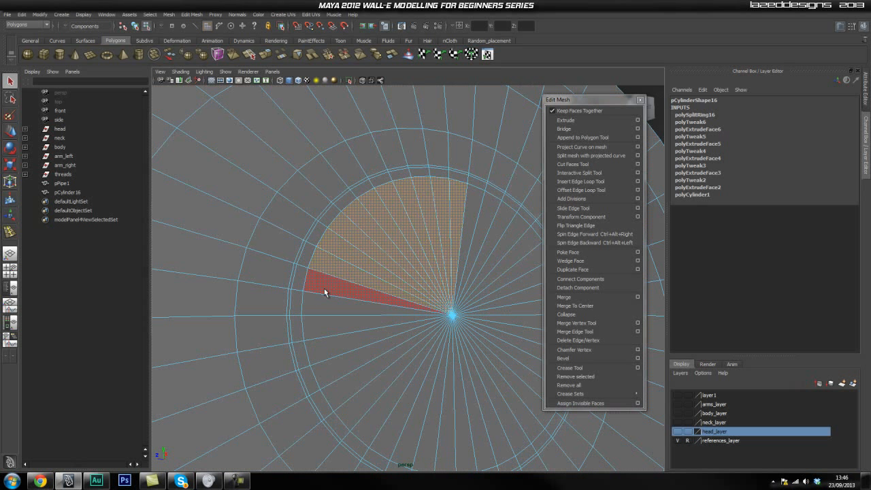
pyautogui.keyDown('shift'); pyautogui.click(323, 288); pyautogui.keyUp('shift')
pyautogui.keyDown('shift'); pyautogui.click(319, 303); pyautogui.keyUp('shift')
pyautogui.keyDown('shift'); pyautogui.click(322, 332); pyautogui.keyUp('shift')
pyautogui.keyDown('shift'); pyautogui.click(334, 344); pyautogui.keyUp('shift')
pyautogui.keyDown('shift'); pyautogui.click(346, 360); pyautogui.keyUp('shift')
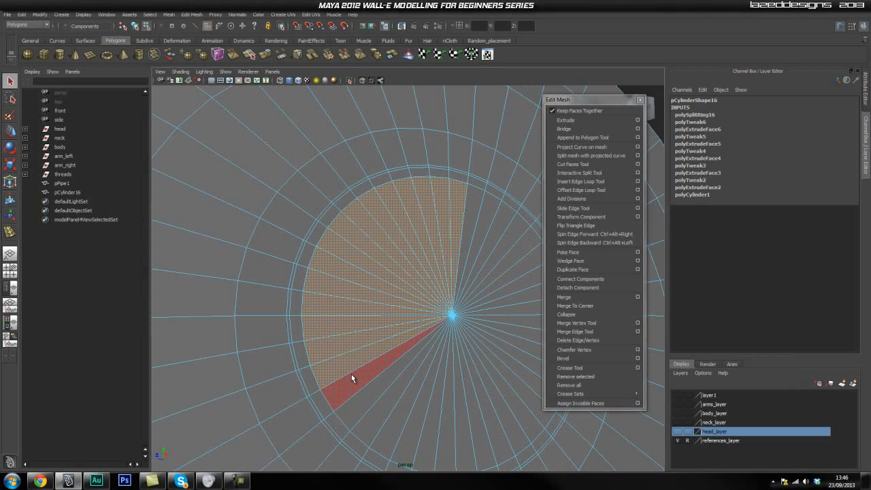
pyautogui.keyDown('shift'); pyautogui.click(352, 379); pyautogui.keyUp('shift')
pyautogui.keyDown('shift'); pyautogui.click(374, 388); pyautogui.keyUp('shift')
pyautogui.keyDown('shift'); pyautogui.click(396, 390); pyautogui.keyUp('shift')
pyautogui.keyDown('shift'); pyautogui.click(410, 407); pyautogui.keyUp('shift')
pyautogui.keyDown('shift'); pyautogui.click(422, 408); pyautogui.keyUp('shift')
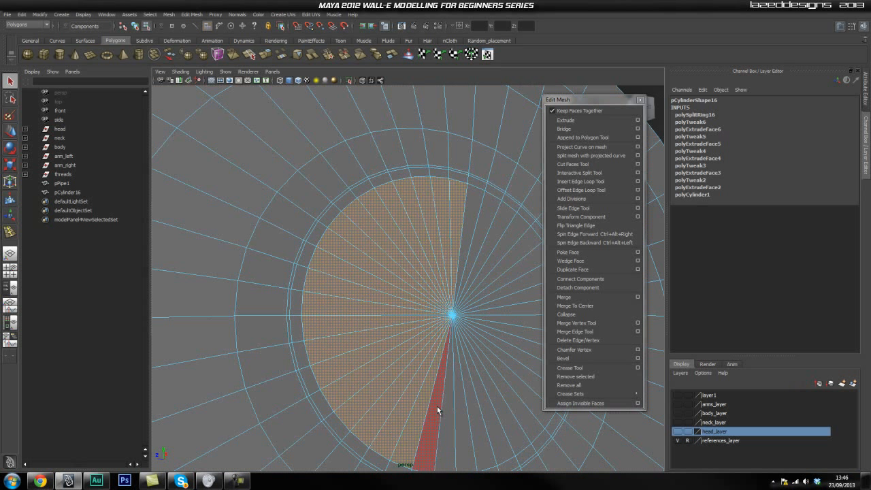
pyautogui.keyDown('shift'); pyautogui.click(434, 408); pyautogui.keyUp('shift')
pyautogui.keyDown('shift'); pyautogui.click(447, 408); pyautogui.keyUp('shift')
pyautogui.keyDown('shift'); pyautogui.click(459, 409); pyautogui.keyUp('shift')
pyautogui.keyDown('shift'); pyautogui.click(472, 408); pyautogui.keyUp('shift')
pyautogui.keyDown('shift'); pyautogui.click(484, 405); pyautogui.keyUp('shift')
pyautogui.keyDown('shift'); pyautogui.click(498, 403); pyautogui.keyUp('shift')
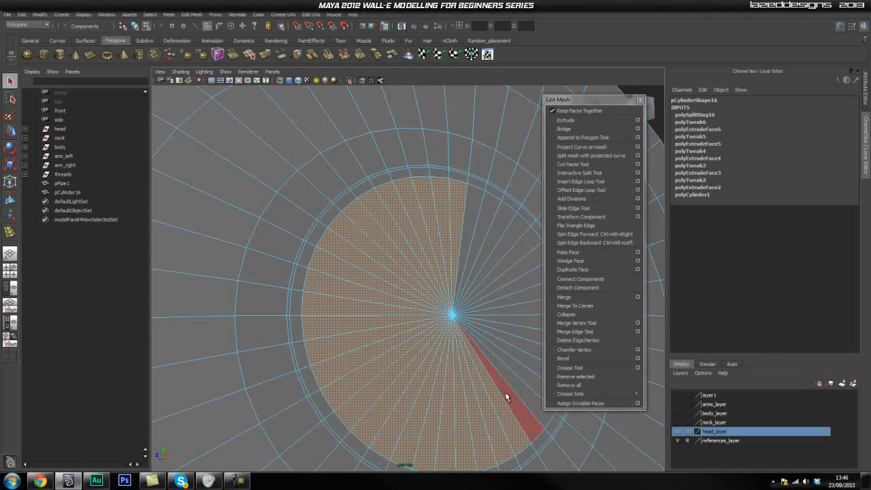
pyautogui.keyDown('shift'); pyautogui.click(512, 396); pyautogui.keyUp('shift')
pyautogui.keyDown('shift'); pyautogui.click(522, 386); pyautogui.keyUp('shift')
pyautogui.keyDown('shift'); pyautogui.click(526, 374); pyautogui.keyUp('shift')
pyautogui.keyDown('shift'); pyautogui.click(529, 360); pyautogui.keyUp('shift')
pyautogui.keyDown('shift'); pyautogui.click(529, 355); pyautogui.keyUp('shift')
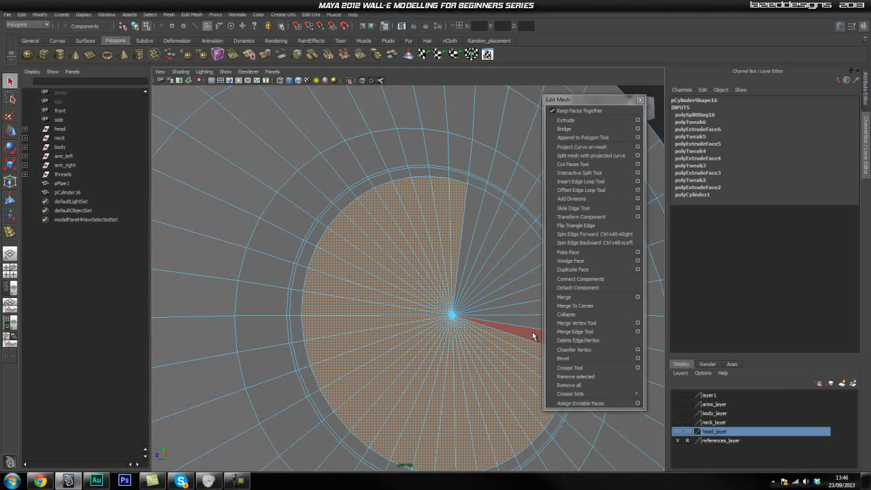
pyautogui.keyDown('shift'); pyautogui.click(535, 329); pyautogui.keyUp('shift')
pyautogui.keyDown('shift'); pyautogui.click(537, 317); pyautogui.keyUp('shift')
pyautogui.keyDown('shift'); pyautogui.click(538, 305); pyautogui.keyUp('shift')
pyautogui.keyDown('shift'); pyautogui.click(537, 291); pyautogui.keyUp('shift')
pyautogui.keyDown('shift'); pyautogui.click(525, 262); pyautogui.keyUp('shift')
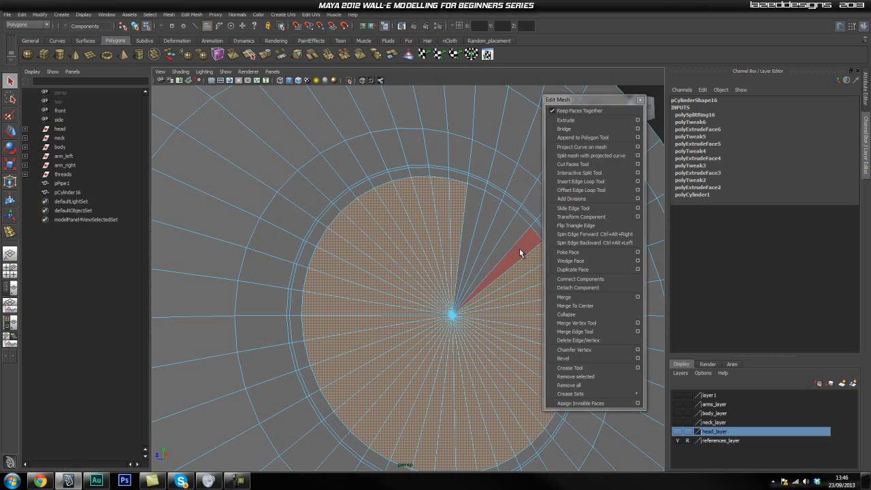
pyautogui.keyDown('shift'); pyautogui.click(519, 250); pyautogui.keyUp('shift')
pyautogui.keyDown('shift'); pyautogui.click(509, 238); pyautogui.keyUp('shift')
pyautogui.keyDown('shift'); pyautogui.click(496, 226); pyautogui.keyUp('shift')
pyautogui.keyDown('shift'); pyautogui.click(485, 216); pyautogui.keyUp('shift')
pyautogui.keyDown('shift'); pyautogui.click(473, 211); pyautogui.keyUp('shift')
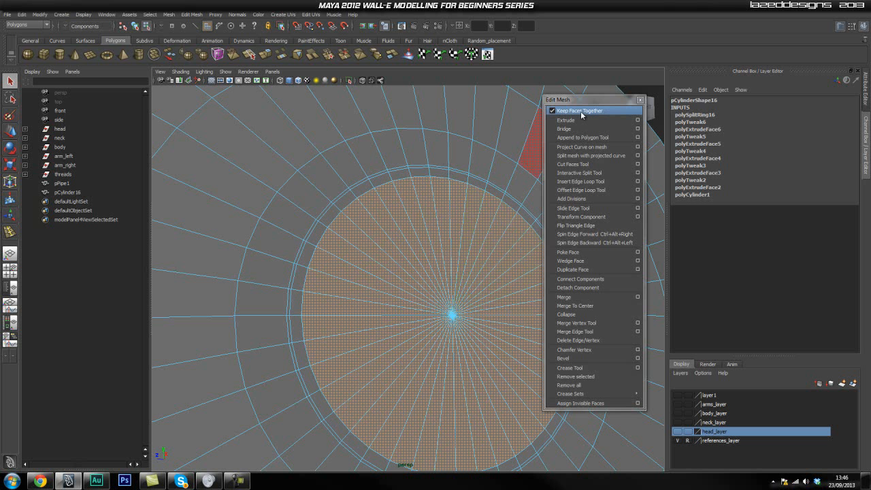
# Extrude the central triangular faces and scale them inward very slightly to form a thin supporting ring
pyautogui.click(567, 120)
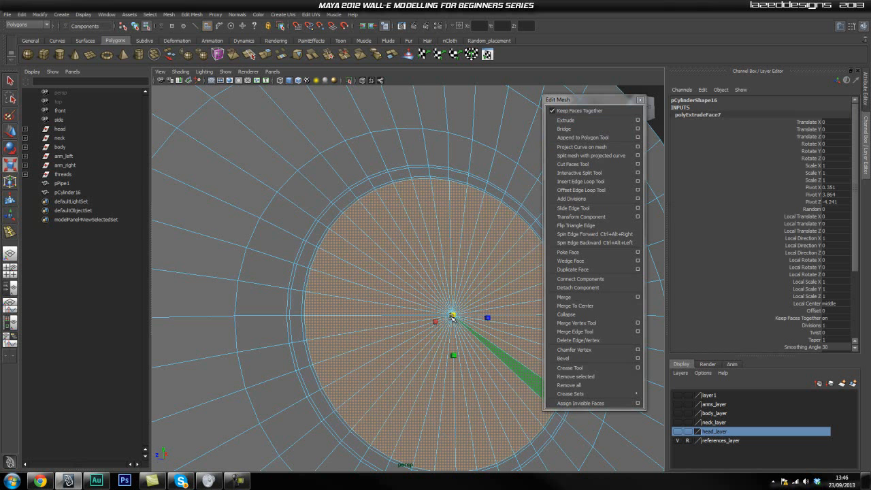
pyautogui.keyDown('alt'); pyautogui.moveTo(453, 317); pyautogui.dragTo(318, 270); pyautogui.keyUp('alt')
# Select the complete middle ring of faces between the thin supporting loops around the disc's centre
pyautogui.moveTo(295, 243); pyautogui.dragTo(320, 227, button='right')
pyautogui.keyDown('alt'); pyautogui.moveTo(466, 325); pyautogui.dragTo(392, 335, button='right'); pyautogui.keyUp('alt')
pyautogui.keyDown('alt'); pyautogui.moveTo(392, 336); pyautogui.dragTo(374, 285, button='middle'); pyautogui.keyUp('alt')
pyautogui.keyDown('shift'); pyautogui.doubleClick(415, 362); pyautogui.keyUp('shift')
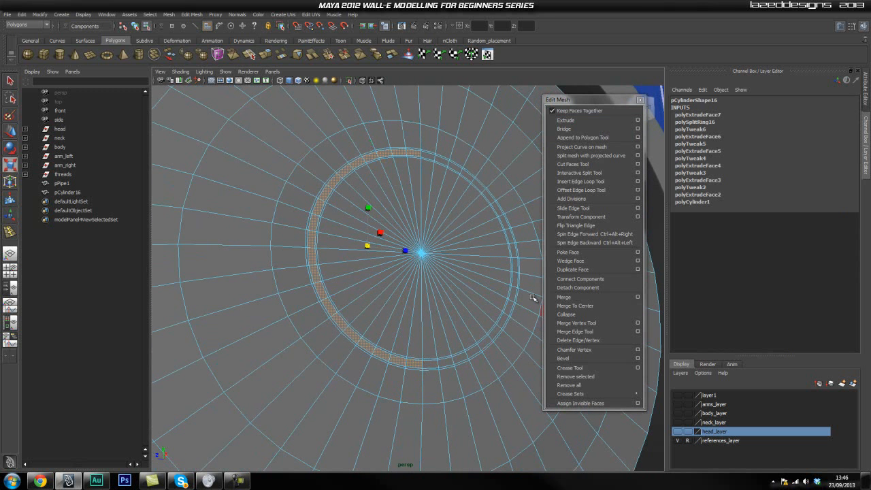
pyautogui.keyDown('shift'); pyautogui.doubleClick(488, 342); pyautogui.keyUp('shift')
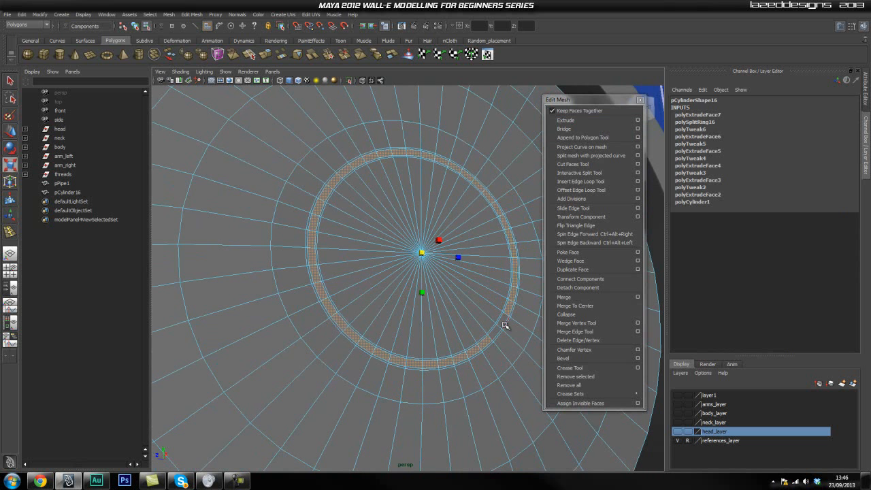
pyautogui.scroll(5, 414, 352)
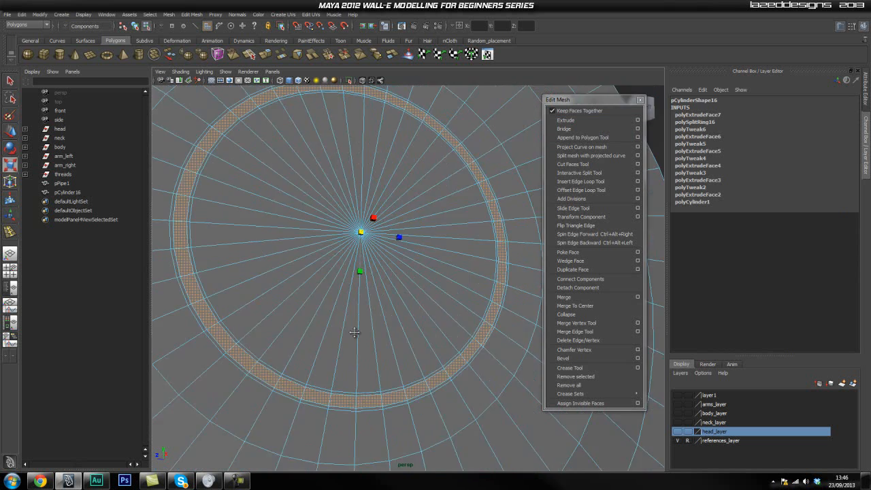
pyautogui.scroll(-5, 411, 357)
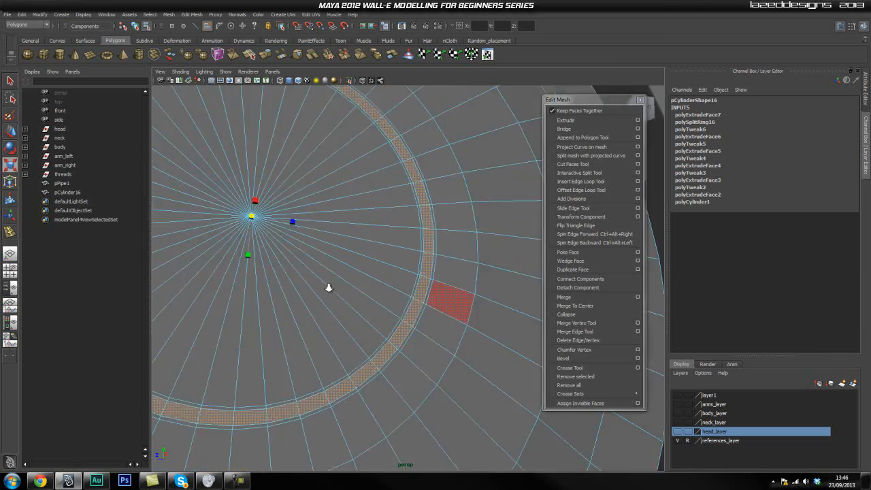
# Extrude the selected face ring and move it slightly into the disc to start the circular groove
pyautogui.click(565, 121)
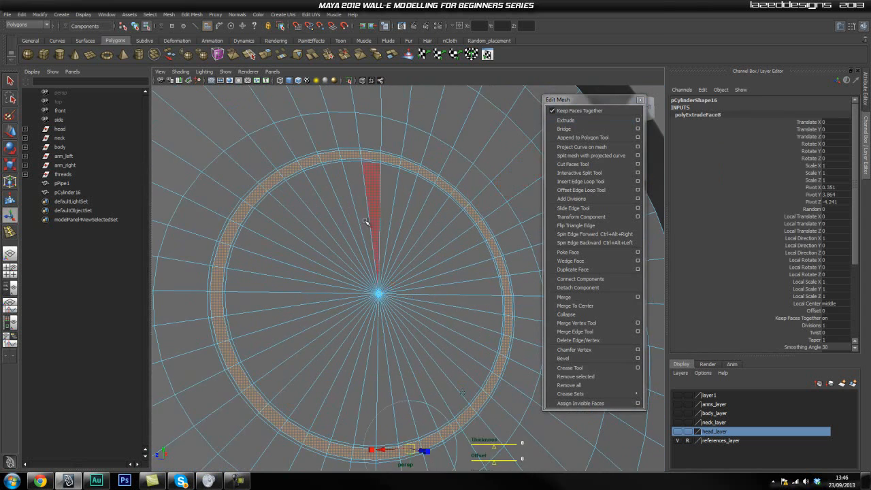
pyautogui.keyDown('alt'); pyautogui.moveTo(366, 224); pyautogui.dragTo(385, 229); pyautogui.keyUp('alt')
pyautogui.press('w')
pyautogui.moveTo(426, 287); pyautogui.dragTo(396, 288)
pyautogui.scroll(4, 402, 258)
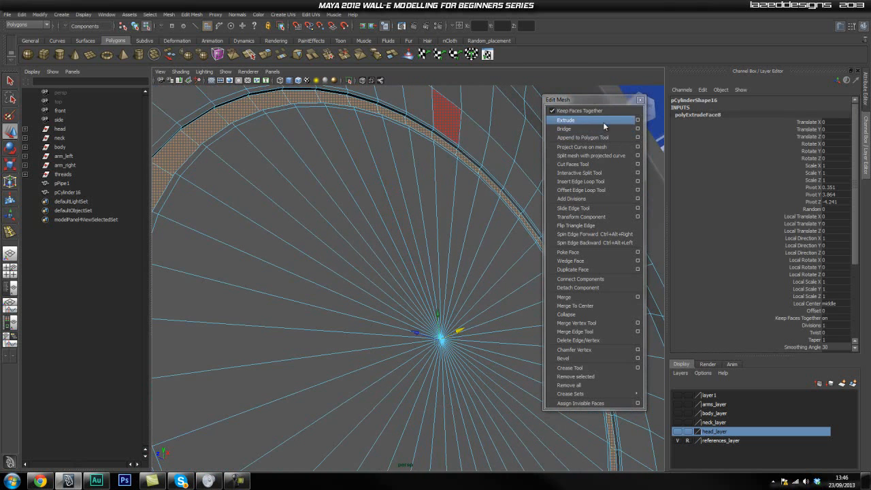
# Extrude the groove's floor faces twice more, moving them deeper into the disc and a smaller amount the second time
pyautogui.click(566, 121)
pyautogui.press('w')
pyautogui.moveTo(458, 332); pyautogui.dragTo(450, 334)
pyautogui.click(565, 121)
pyautogui.press('w')
pyautogui.moveTo(452, 334); pyautogui.dragTo(450, 335)
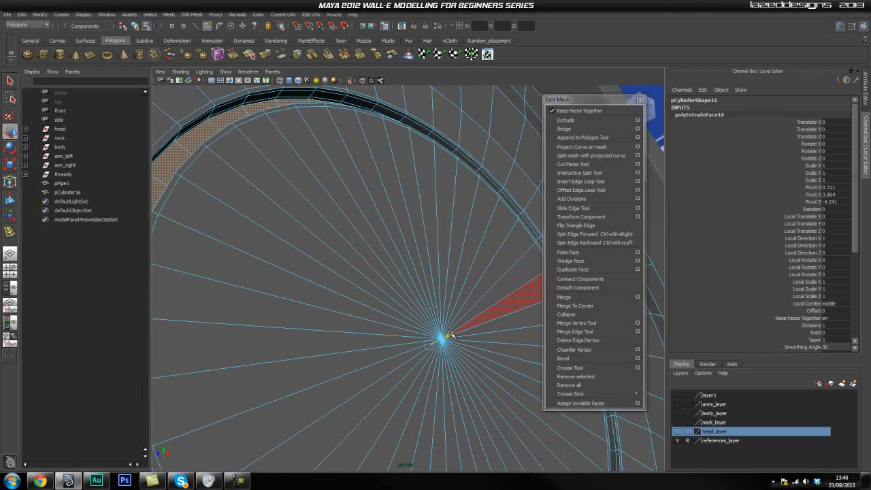
pyautogui.keyDown('alt'); pyautogui.moveTo(260, 233); pyautogui.dragTo(310, 271); pyautogui.keyUp('alt')
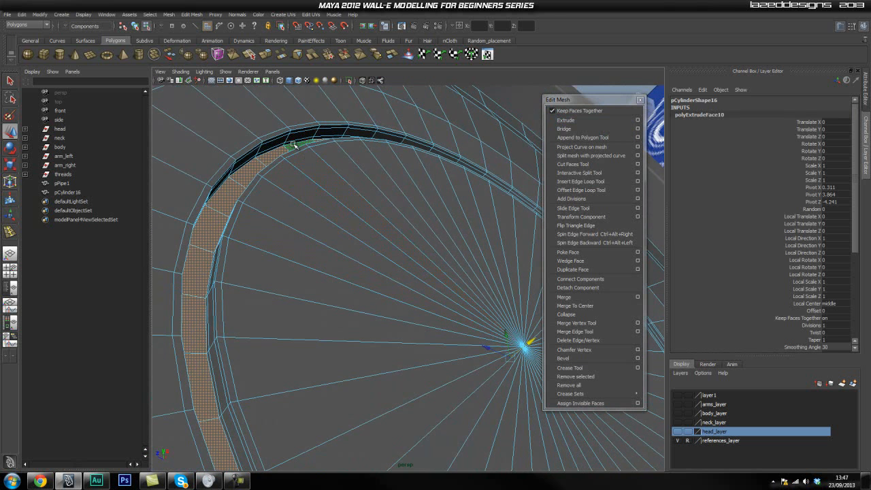
# Extrude the groove's floor faces once more and scale the new faces very slightly
pyautogui.click(589, 121)
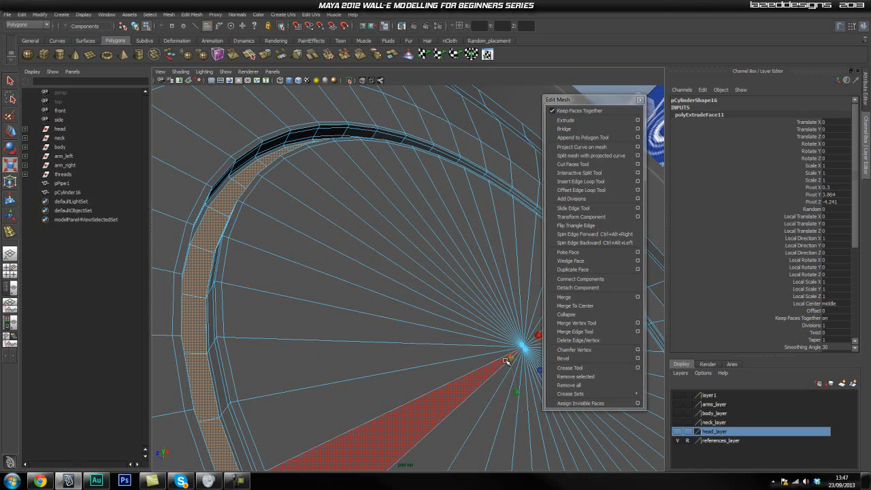
pyautogui.keyDown('alt'); pyautogui.moveTo(285, 333); pyautogui.dragTo(297, 335); pyautogui.keyUp('alt')
pyautogui.scroll(-5, 409, 324)
pyautogui.keyDown('alt'); pyautogui.moveTo(423, 322); pyautogui.dragTo(390, 329); pyautogui.keyUp('alt')
pyautogui.scroll(3, 425, 290)
pyautogui.keyDown('alt'); pyautogui.moveTo(424, 290); pyautogui.dragTo(363, 344, button='right'); pyautogui.keyUp('alt')
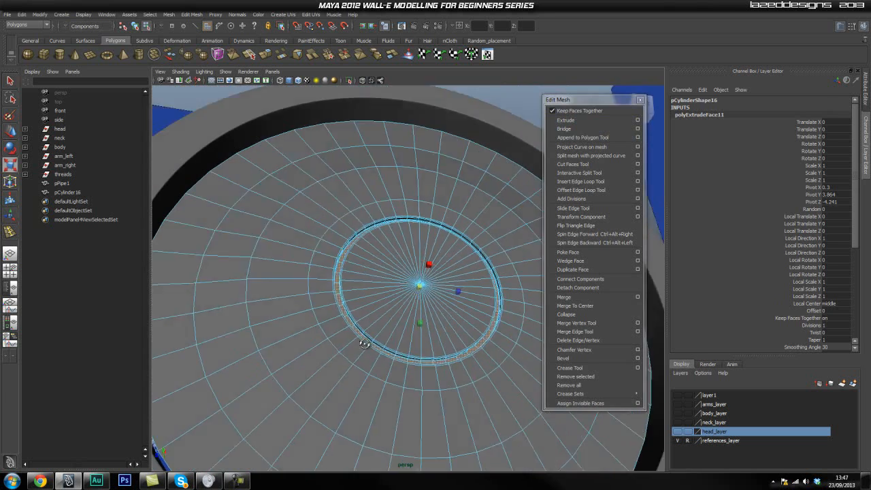
pyautogui.keyDown('alt'); pyautogui.moveTo(363, 344); pyautogui.dragTo(404, 320); pyautogui.keyUp('alt')
# Select the whole disc in object mode and isolate it in the perspective view
pyautogui.press('q')
pyautogui.moveTo(404, 319); pyautogui.dragTo(447, 304, button='right')
pyautogui.click(407, 266)
pyautogui.scroll(-5, 406, 267)
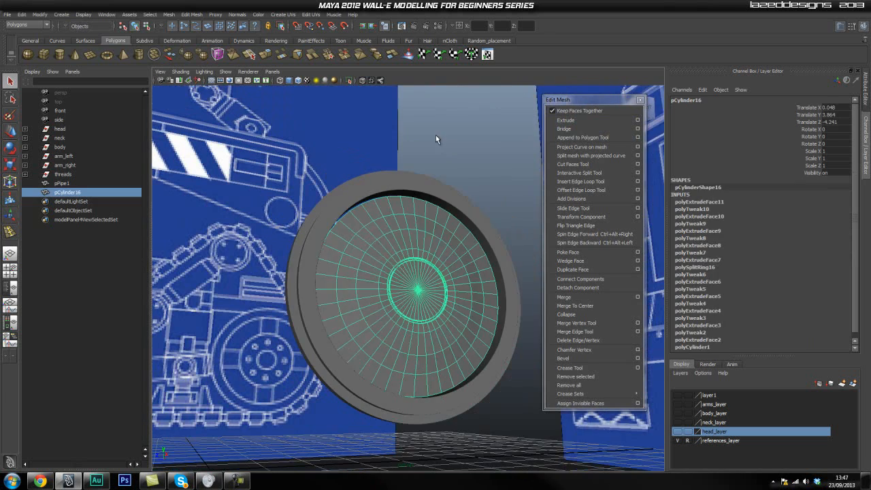
pyautogui.keyDown('alt'); pyautogui.moveTo(328, 280); pyautogui.dragTo(308, 222); pyautogui.keyUp('alt')
pyautogui.click(348, 81)
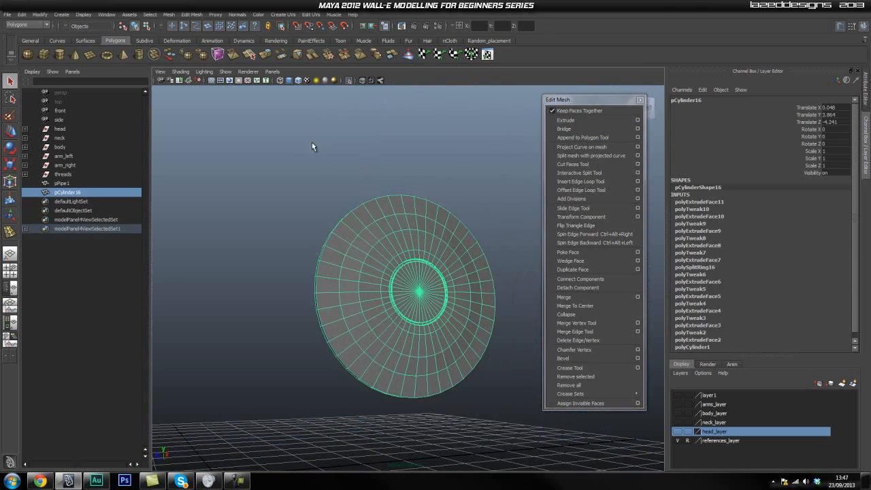
# Insert two supporting edge loops tightly around the disc's outer front edge, where its side wall meets the domed face
pyautogui.scroll(4, 290, 267)
pyautogui.keyDown('alt'); pyautogui.moveTo(289, 267); pyautogui.dragTo(284, 194); pyautogui.keyUp('alt')
pyautogui.scroll(3, 304, 271)
pyautogui.keyDown('alt'); pyautogui.moveTo(394, 268); pyautogui.dragTo(356, 253); pyautogui.keyUp('alt')
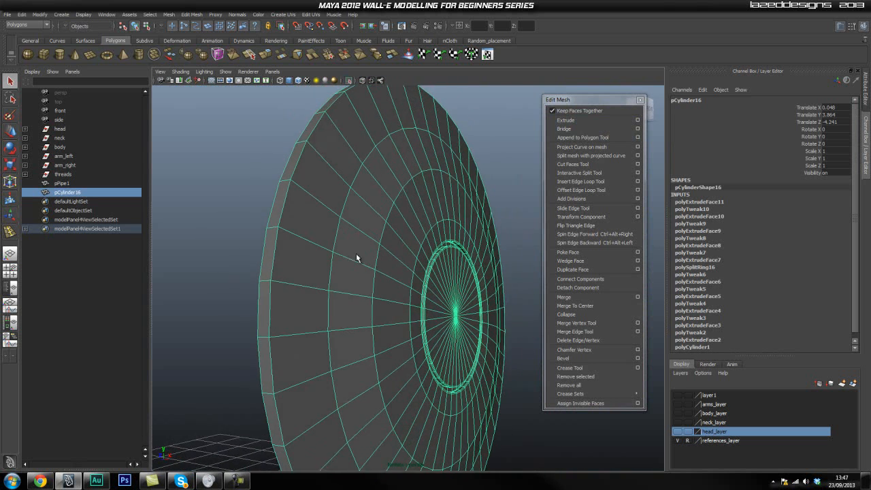
pyautogui.click(577, 182)
pyautogui.scroll(3, 272, 218)
pyautogui.keyDown('alt'); pyautogui.moveTo(280, 220); pyautogui.dragTo(309, 249); pyautogui.keyUp('alt')
pyautogui.moveTo(316, 291); pyautogui.dragTo(318, 289)
pyautogui.keyDown('alt'); pyautogui.moveTo(290, 294); pyautogui.dragTo(313, 300); pyautogui.keyUp('alt')
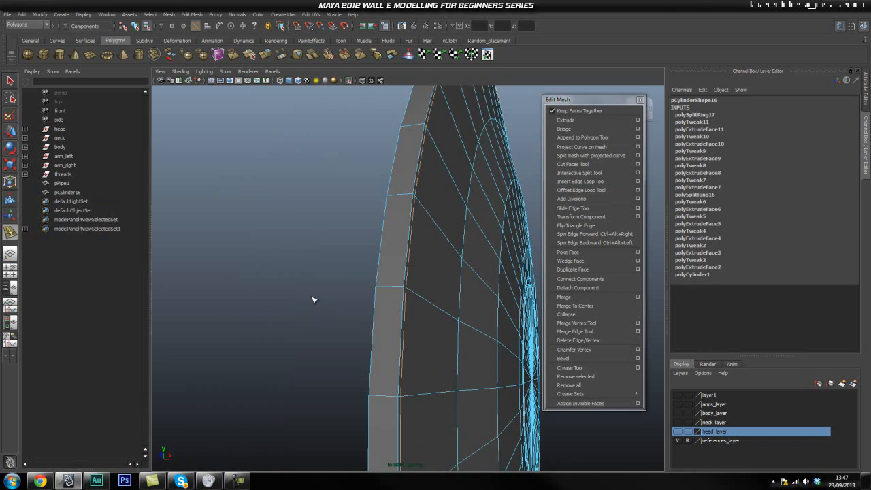
pyautogui.moveTo(403, 290)
pyautogui.mouseDown()
pyautogui.moveTo(340, 282)
pyautogui.moveTo(420, 285)
pyautogui.mouseUp()
# Try inserting another edge loop near the back edge of the disc's side wall
pyautogui.click(377, 287)
pyautogui.keyDown('alt'); pyautogui.moveTo(448, 278); pyautogui.dragTo(440, 254, button='middle'); pyautogui.keyUp('alt')
pyautogui.scroll(-5, 435, 259)
pyautogui.keyDown('alt'); pyautogui.moveTo(368, 290); pyautogui.dragTo(347, 301); pyautogui.keyUp('alt')
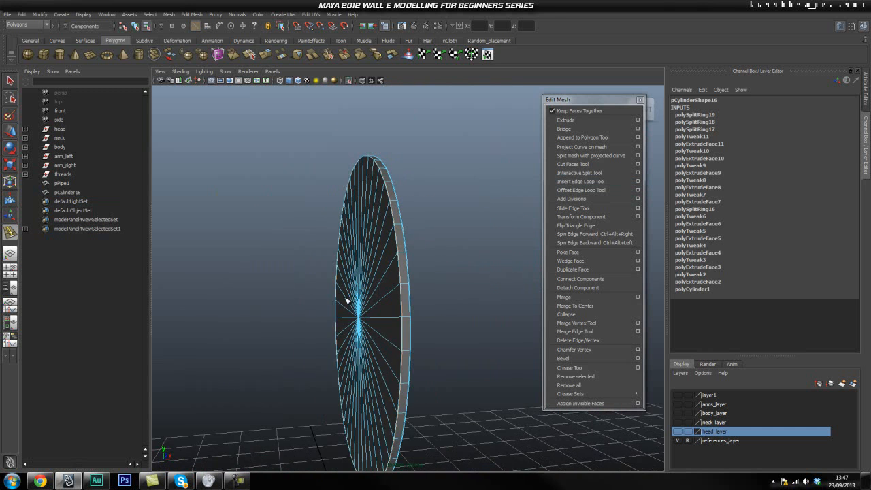
pyautogui.scroll(3, 333, 297)
pyautogui.hotkey('ctrl', 'z')
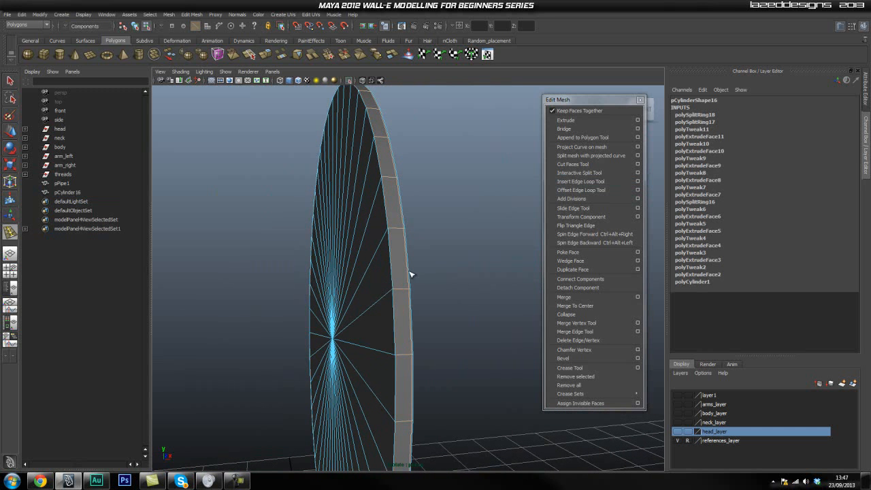
# Select all the flat back faces of the disc from an orthographic edge-on view
pyautogui.press('q')
pyautogui.press('space')
pyautogui.moveTo(378, 286); pyautogui.dragTo(376, 312)
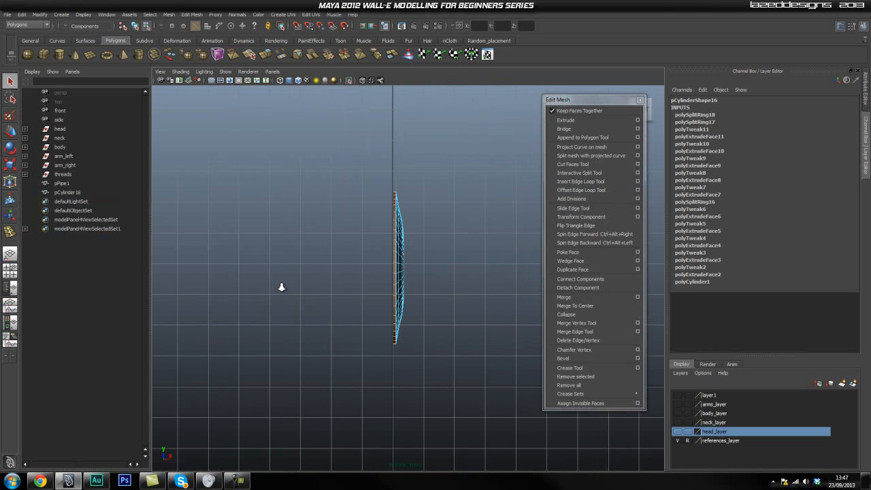
pyautogui.rightClick(401, 256)
pyautogui.moveTo(410, 275); pyautogui.dragTo(410, 275, button='right')
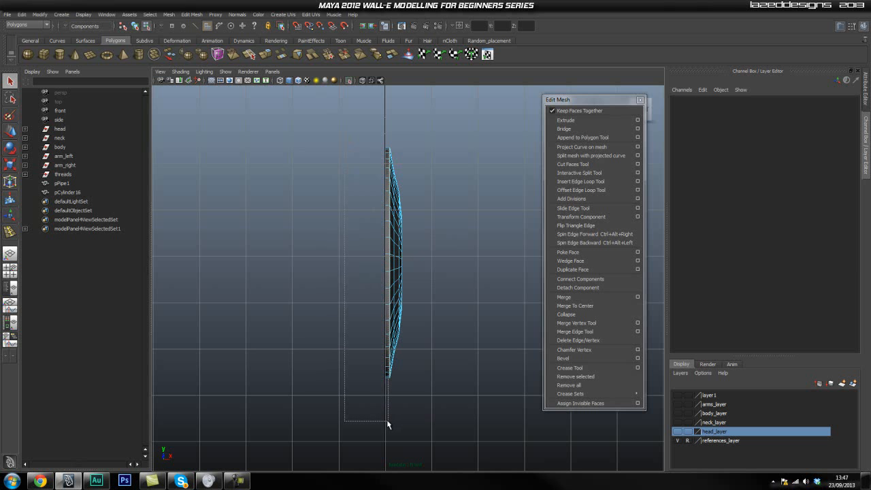
pyautogui.moveTo(388, 420); pyautogui.dragTo(388, 421)
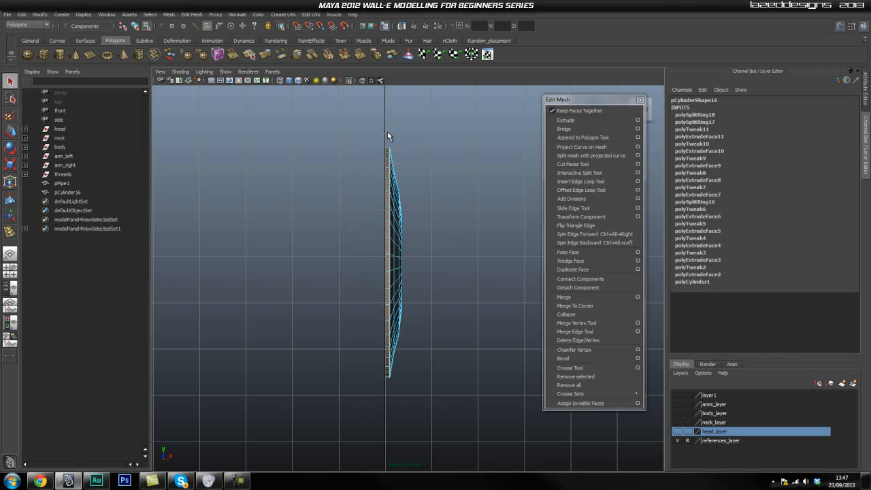
pyautogui.moveTo(387, 136); pyautogui.dragTo(388, 417)
# Extrude the disc's back faces in the perspective view and scale them slightly inward, forming a supporting loop beside the back rim
pyautogui.press('space')
pyautogui.moveTo(399, 329); pyautogui.dragTo(397, 306)
pyautogui.moveTo(340, 326)
pyautogui.keyDown('alt'); pyautogui.mouseDown()
pyautogui.moveTo(311, 329)
pyautogui.moveTo(353, 335)
pyautogui.mouseUp(); pyautogui.keyUp('alt')
pyautogui.keyDown('alt'); pyautogui.moveTo(352, 339); pyautogui.dragTo(375, 287, button='right'); pyautogui.keyUp('alt')
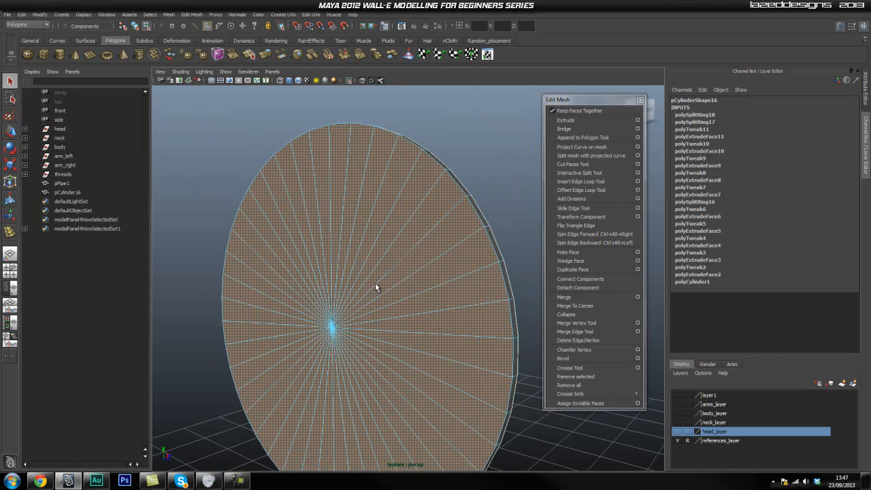
pyautogui.click(596, 120)
pyautogui.moveTo(333, 329); pyautogui.dragTo(327, 334)
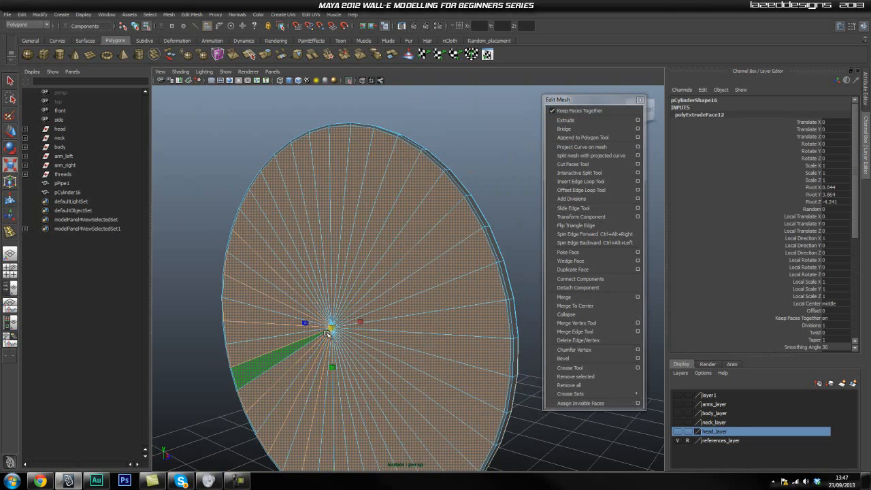
pyautogui.keyDown('alt'); pyautogui.moveTo(388, 273); pyautogui.dragTo(491, 286, button='right'); pyautogui.keyUp('alt')
pyautogui.keyDown('alt'); pyautogui.moveTo(490, 286); pyautogui.dragTo(430, 313); pyautogui.keyUp('alt')
pyautogui.keyDown('alt'); pyautogui.moveTo(430, 313); pyautogui.dragTo(466, 318, button='right'); pyautogui.keyUp('alt')
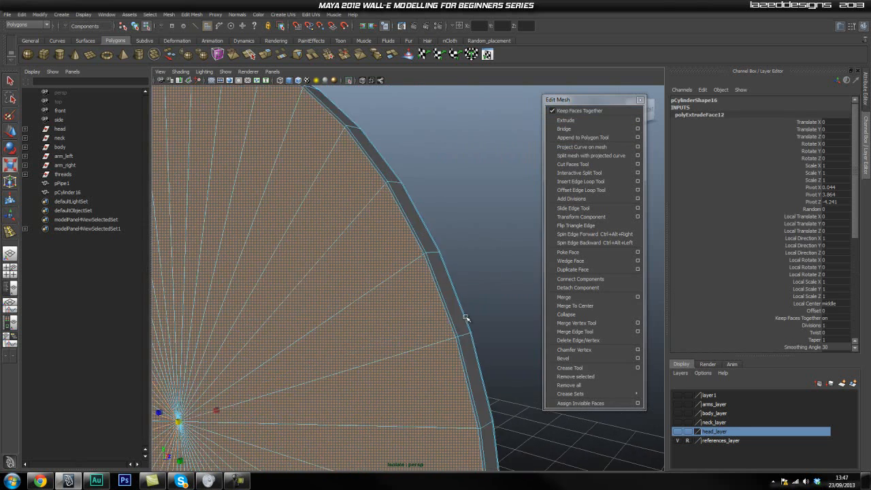
# Insert a supporting edge loop on the disc's side wall close to its back rim and return to object mode
pyautogui.keyDown('alt'); pyautogui.moveTo(466, 318); pyautogui.dragTo(450, 318); pyautogui.keyUp('alt')
pyautogui.keyDown('alt'); pyautogui.moveTo(322, 320); pyautogui.dragTo(397, 315, button='right'); pyautogui.keyUp('alt')
pyautogui.keyDown('alt'); pyautogui.moveTo(396, 315); pyautogui.dragTo(383, 312); pyautogui.keyUp('alt')
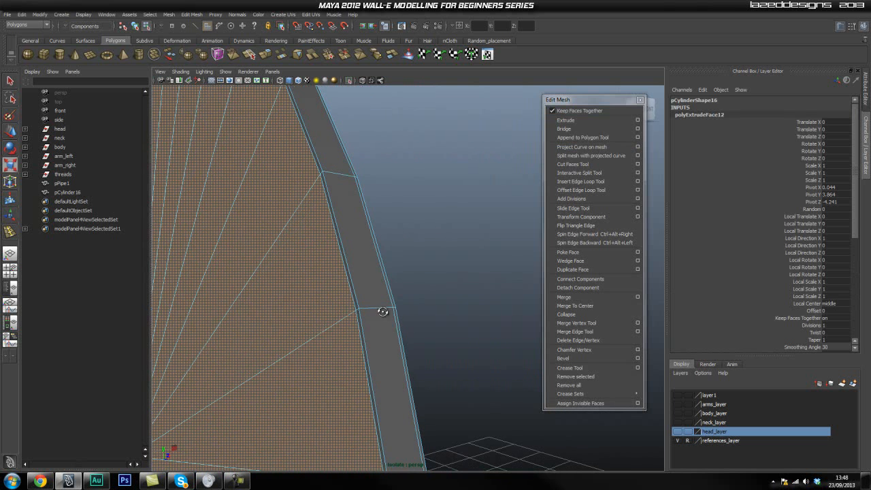
pyautogui.click(580, 182)
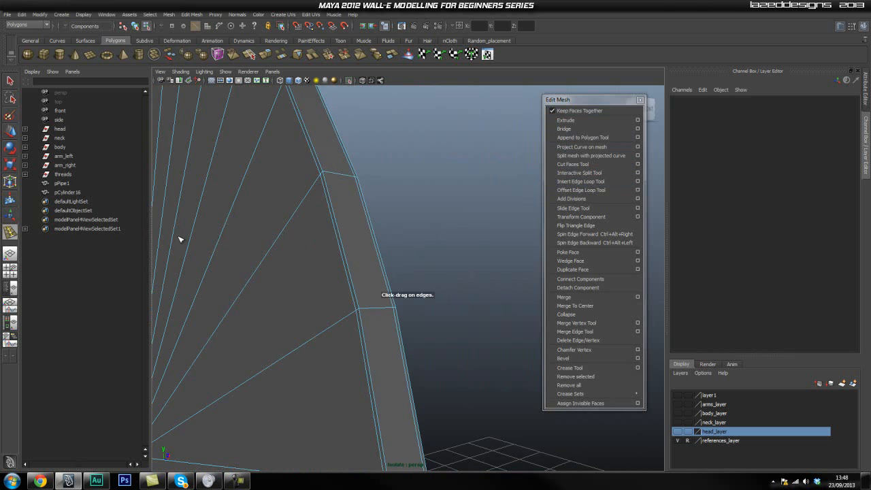
pyautogui.moveTo(336, 175); pyautogui.dragTo(327, 178)
pyautogui.keyDown('alt'); pyautogui.moveTo(437, 227); pyautogui.dragTo(364, 238); pyautogui.keyUp('alt')
pyautogui.keyDown('alt'); pyautogui.moveTo(400, 242); pyautogui.dragTo(302, 274, button='right'); pyautogui.keyUp('alt')
pyautogui.keyDown('alt'); pyautogui.moveTo(402, 274); pyautogui.dragTo(379, 277); pyautogui.keyUp('alt')
pyautogui.press('q')
pyautogui.moveTo(376, 262); pyautogui.dragTo(423, 251, button='right')
pyautogui.click(373, 247)
pyautogui.click(450, 146)
# Examine the circular groove on the domed face in shaded and wireframe display for missing edge support
pyautogui.keyDown('alt'); pyautogui.moveTo(484, 250); pyautogui.dragTo(507, 288); pyautogui.keyUp('alt')
pyautogui.scroll(4, 474, 319)
pyautogui.keyDown('alt'); pyautogui.moveTo(422, 291); pyautogui.dragTo(408, 244, button='middle'); pyautogui.keyUp('alt')
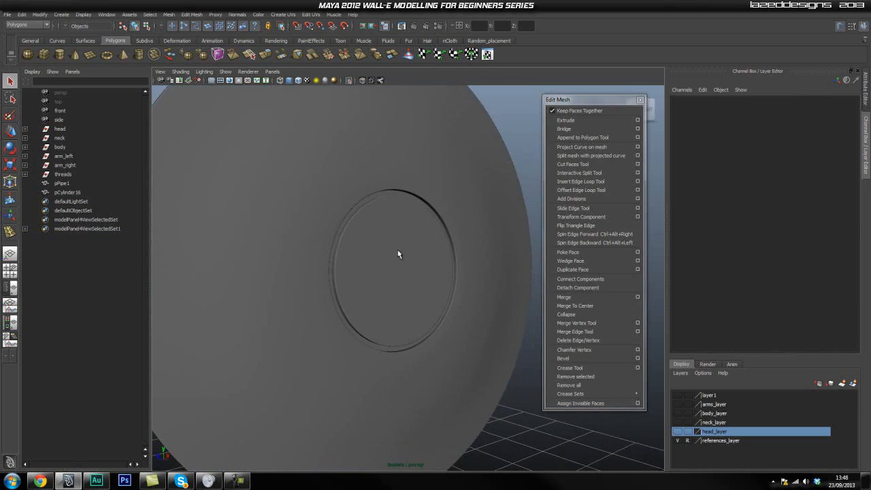
pyautogui.scroll(3, 328, 277)
pyautogui.click(327, 277)
pyautogui.scroll(2, 286, 265)
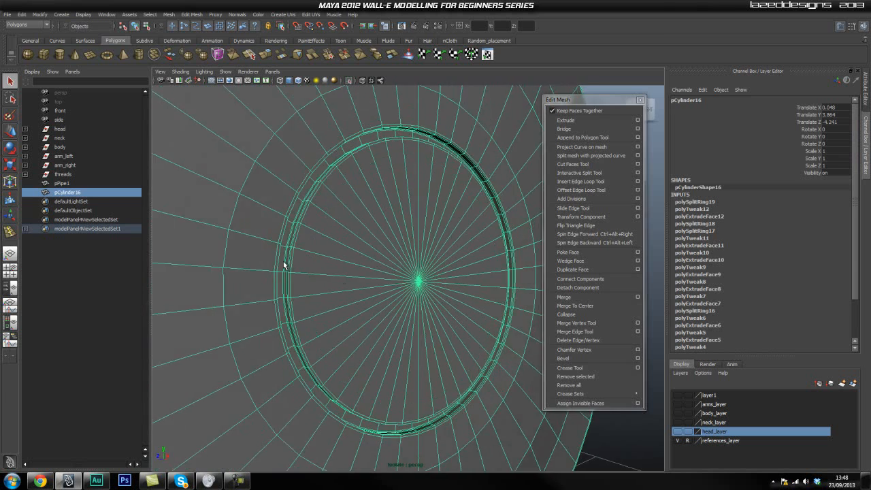
pyautogui.scroll(3, 263, 271)
pyautogui.scroll(5, 264, 271)
pyautogui.scroll(-8, 452, 291)
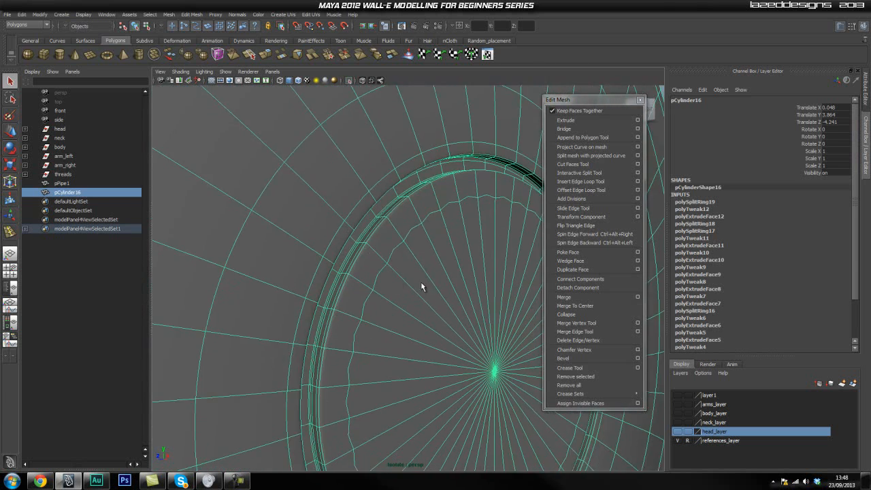
pyautogui.keyDown('alt'); pyautogui.moveTo(456, 301); pyautogui.dragTo(170, 297, button='right'); pyautogui.keyUp('alt')
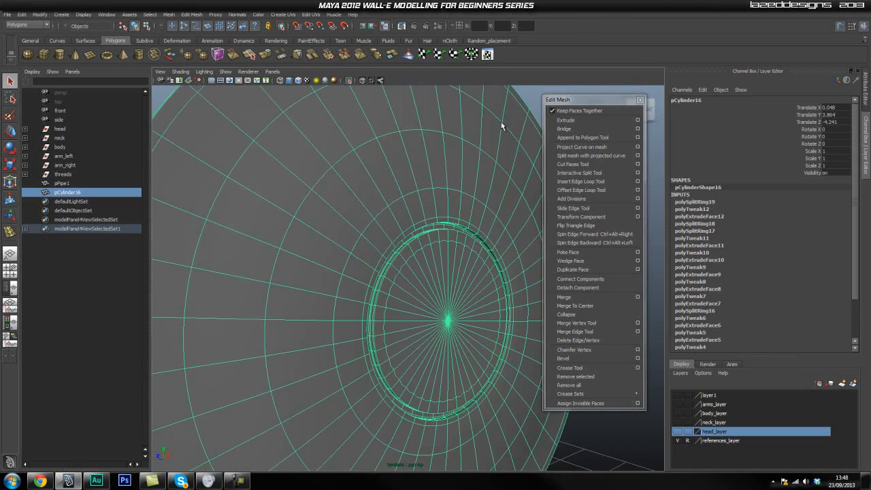
pyautogui.click(538, 99)
pyautogui.moveTo(453, 266)
pyautogui.keyDown('alt'); pyautogui.mouseDown()
pyautogui.moveTo(436, 263)
pyautogui.moveTo(461, 271)
pyautogui.mouseUp(); pyautogui.keyUp('alt')
pyautogui.scroll(3, 455, 292)
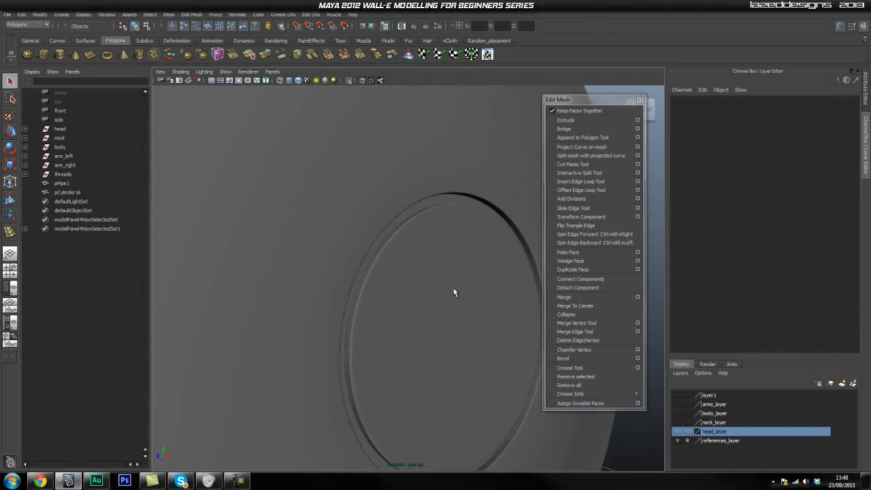
pyautogui.click(377, 289)
pyautogui.scroll(2, 381, 293)
pyautogui.keyDown('alt'); pyautogui.moveTo(381, 292); pyautogui.dragTo(316, 205, button='middle'); pyautogui.keyUp('alt')
pyautogui.scroll(1, 330, 247)
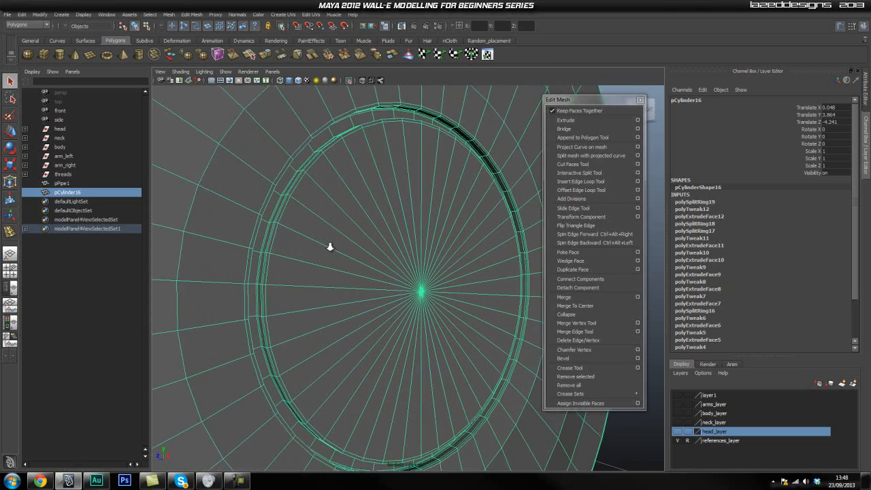
# Select all the triangular faces of the round cap enclosed by the groove
pyautogui.moveTo(340, 236); pyautogui.dragTo(334, 242, button='right')
pyautogui.click(334, 239)
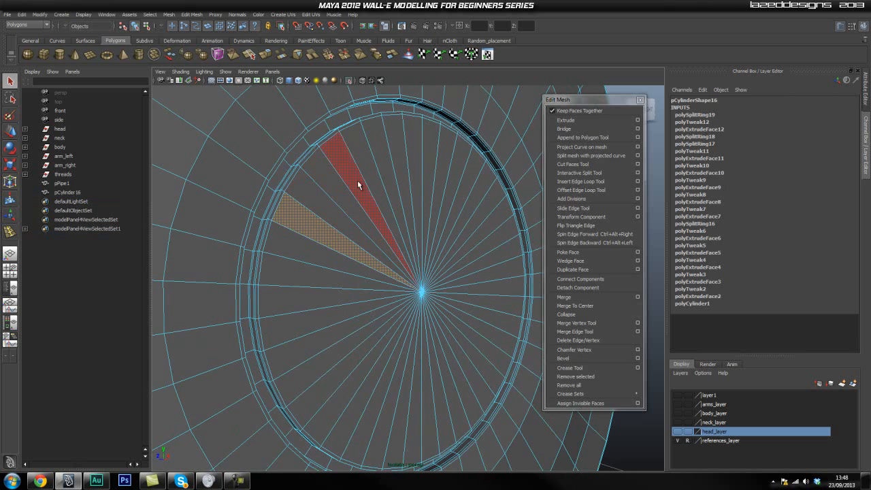
pyautogui.keyDown('shift'); pyautogui.click(341, 195); pyautogui.keyUp('shift')
pyautogui.keyDown('shift'); pyautogui.click(325, 210); pyautogui.keyUp('shift')
pyautogui.keyDown('shift'); pyautogui.click(350, 171); pyautogui.keyUp('shift')
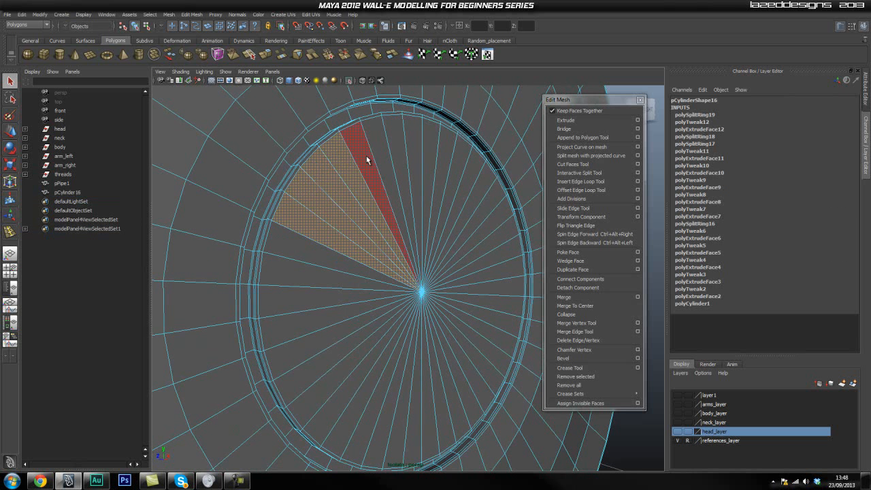
pyautogui.keyDown('shift'); pyautogui.click(368, 159); pyautogui.keyUp('shift')
pyautogui.keyDown('shift'); pyautogui.click(386, 152); pyautogui.keyUp('shift')
pyautogui.keyDown('shift'); pyautogui.click(400, 149); pyautogui.keyUp('shift')
pyautogui.keyDown('shift'); pyautogui.click(417, 146); pyautogui.keyUp('shift')
pyautogui.keyDown('shift'); pyautogui.click(433, 146); pyautogui.keyUp('shift')
pyautogui.keyDown('shift'); pyautogui.click(448, 148); pyautogui.keyUp('shift')
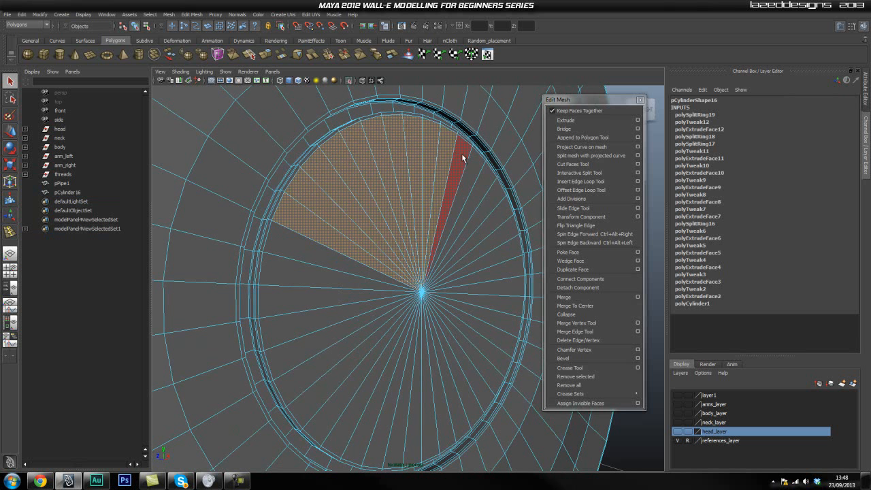
pyautogui.keyDown('shift'); pyautogui.click(463, 156); pyautogui.keyUp('shift')
pyautogui.keyDown('shift'); pyautogui.click(476, 168); pyautogui.keyUp('shift')
pyautogui.keyDown('shift'); pyautogui.click(500, 215); pyautogui.keyUp('shift')
pyautogui.keyDown('shift'); pyautogui.click(506, 239); pyautogui.keyUp('shift')
pyautogui.keyDown('shift'); pyautogui.click(508, 263); pyautogui.keyUp('shift')
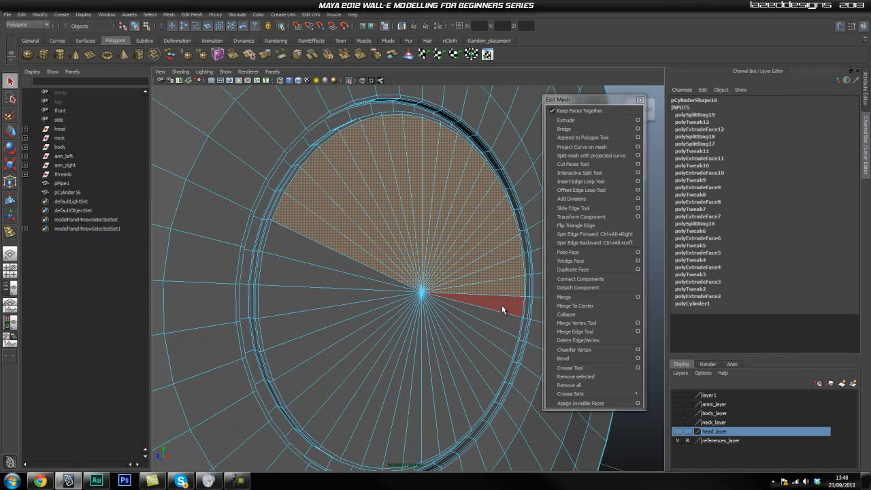
pyautogui.keyDown('shift'); pyautogui.click(478, 362); pyautogui.keyUp('shift')
pyautogui.keyDown('shift'); pyautogui.click(467, 373); pyautogui.keyUp('shift')
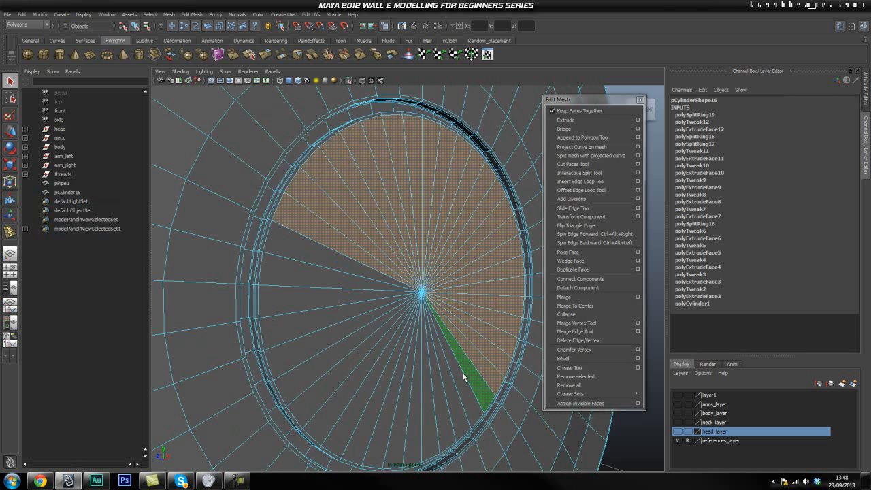
pyautogui.keyDown('shift'); pyautogui.click(456, 379); pyautogui.keyUp('shift')
pyautogui.keyDown('shift'); pyautogui.click(445, 384); pyautogui.keyUp('shift')
pyautogui.keyDown('shift'); pyautogui.click(438, 389); pyautogui.keyUp('shift')
pyautogui.keyDown('shift'); pyautogui.click(428, 392); pyautogui.keyUp('shift')
pyautogui.keyDown('shift'); pyautogui.click(415, 393); pyautogui.keyUp('shift')
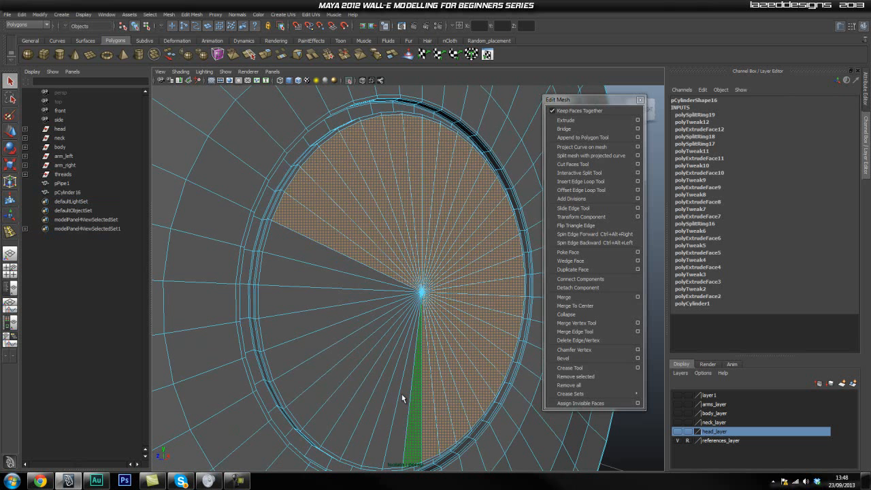
pyautogui.keyDown('shift'); pyautogui.click(402, 393); pyautogui.keyUp('shift')
pyautogui.keyDown('shift'); pyautogui.click(391, 390); pyautogui.keyUp('shift')
pyautogui.keyDown('shift'); pyautogui.click(384, 387); pyautogui.keyUp('shift')
pyautogui.keyDown('shift'); pyautogui.click(371, 382); pyautogui.keyUp('shift')
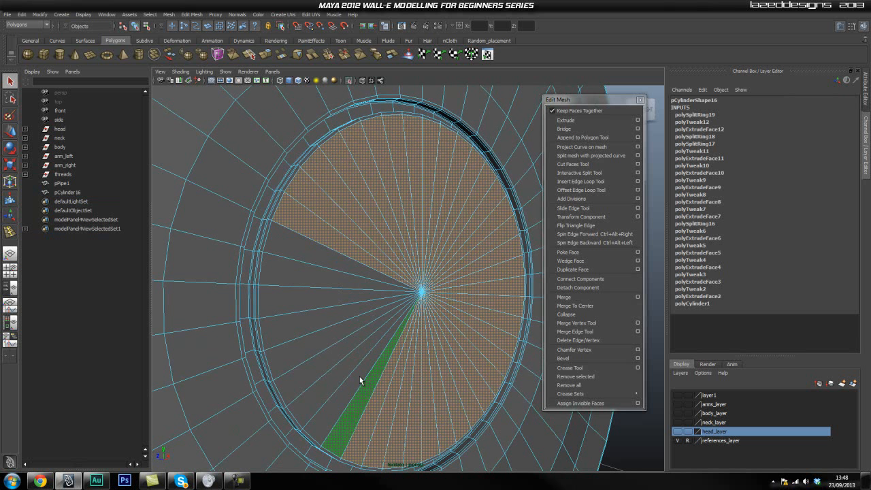
pyautogui.keyDown('shift'); pyautogui.click(356, 375); pyautogui.keyUp('shift')
pyautogui.keyDown('shift'); pyautogui.click(334, 366); pyautogui.keyUp('shift')
pyautogui.keyDown('shift'); pyautogui.click(320, 356); pyautogui.keyUp('shift')
pyautogui.keyDown('shift'); pyautogui.click(316, 341); pyautogui.keyUp('shift')
pyautogui.keyDown('shift'); pyautogui.click(314, 327); pyautogui.keyUp('shift')
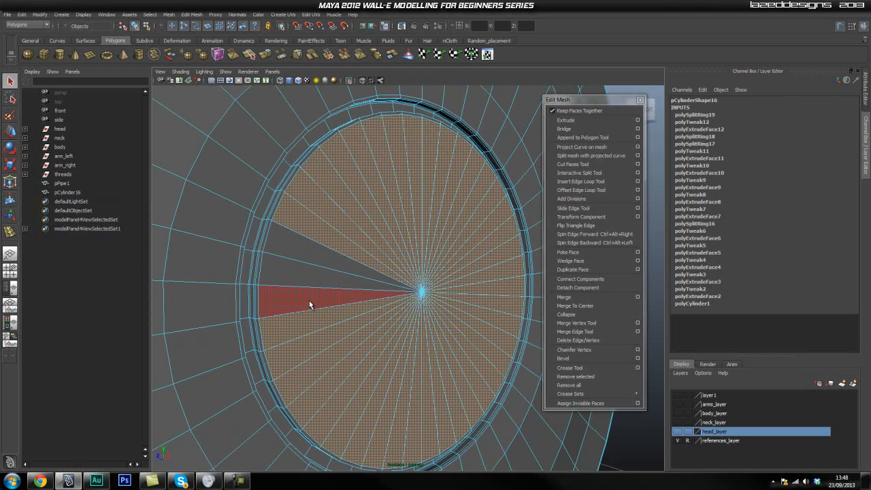
pyautogui.keyDown('shift'); pyautogui.click(309, 300); pyautogui.keyUp('shift')
pyautogui.keyDown('shift'); pyautogui.click(311, 277); pyautogui.keyUp('shift')
pyautogui.keyDown('shift'); pyautogui.click(316, 265); pyautogui.keyUp('shift')
# Extrude the selected cap faces and scale them slightly inward to form a supporting loop beside the groove's inner edge
pyautogui.click(592, 120)
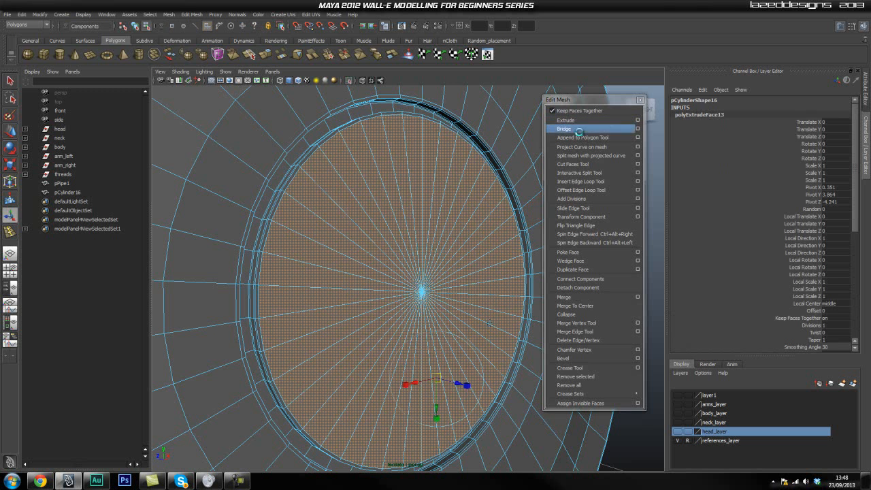
pyautogui.moveTo(425, 292); pyautogui.dragTo(425, 297)
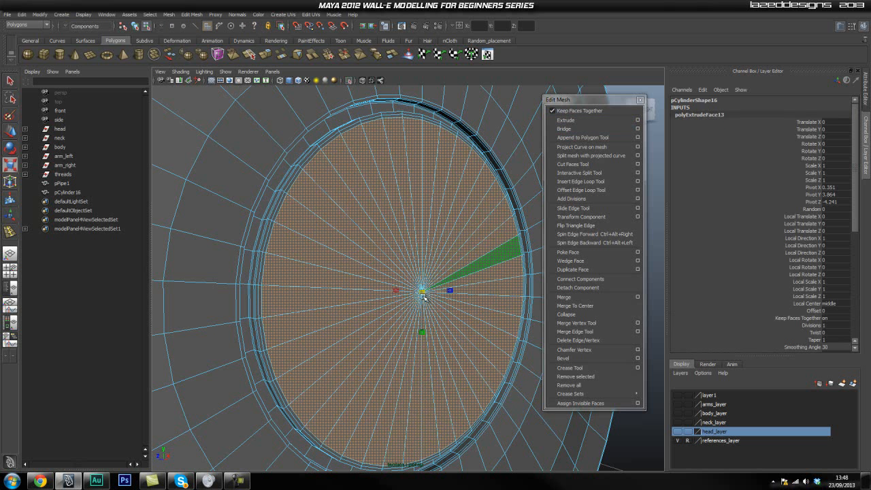
pyautogui.press('q')
pyautogui.moveTo(389, 222); pyautogui.dragTo(383, 223, button='right')
pyautogui.keyDown('alt'); pyautogui.moveTo(383, 223); pyautogui.dragTo(470, 191); pyautogui.keyUp('alt')
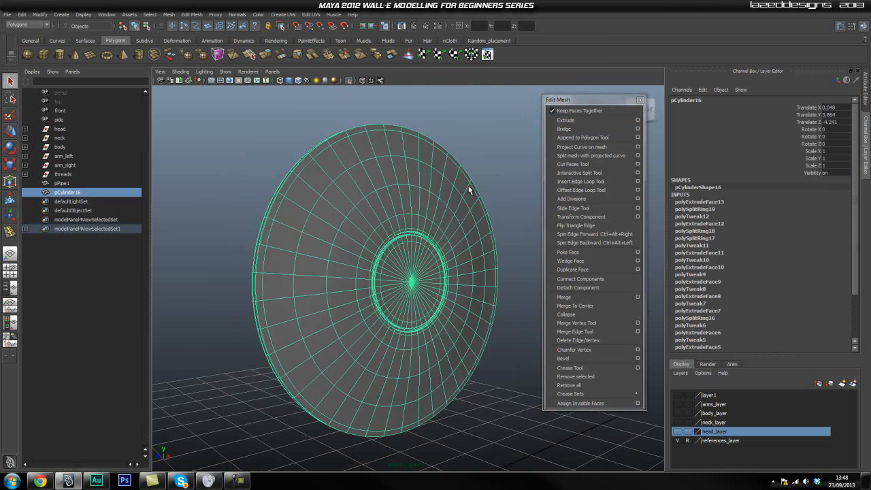
# Insert two supporting edge loops around the inside of the circular groove and return to object mode
pyautogui.click(243, 264)
pyautogui.keyDown('alt'); pyautogui.moveTo(266, 266); pyautogui.dragTo(467, 270, button='right'); pyautogui.keyUp('alt')
pyautogui.moveTo(409, 270)
pyautogui.keyDown('alt'); pyautogui.mouseDown()
pyautogui.moveTo(379, 265)
pyautogui.moveTo(399, 278)
pyautogui.mouseUp(); pyautogui.keyUp('alt')
pyautogui.keyDown('alt'); pyautogui.moveTo(399, 278); pyautogui.dragTo(481, 337, button='right'); pyautogui.keyUp('alt')
pyautogui.click(427, 301)
pyautogui.keyDown('alt'); pyautogui.moveTo(422, 303); pyautogui.dragTo(375, 301); pyautogui.keyUp('alt')
pyautogui.keyDown('alt'); pyautogui.moveTo(285, 290); pyautogui.dragTo(323, 304, button='right'); pyautogui.keyUp('alt')
pyautogui.keyDown('alt'); pyautogui.moveTo(323, 303); pyautogui.dragTo(323, 278); pyautogui.keyUp('alt')
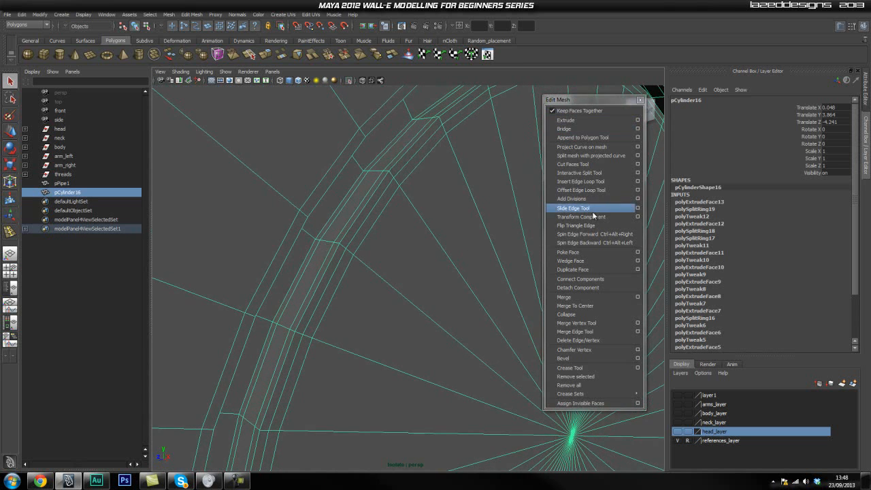
pyautogui.click(586, 181)
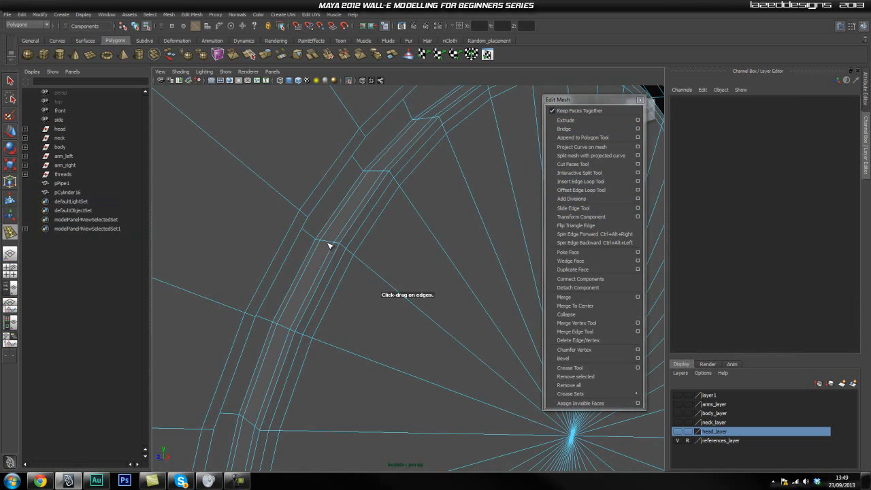
pyautogui.click(330, 246)
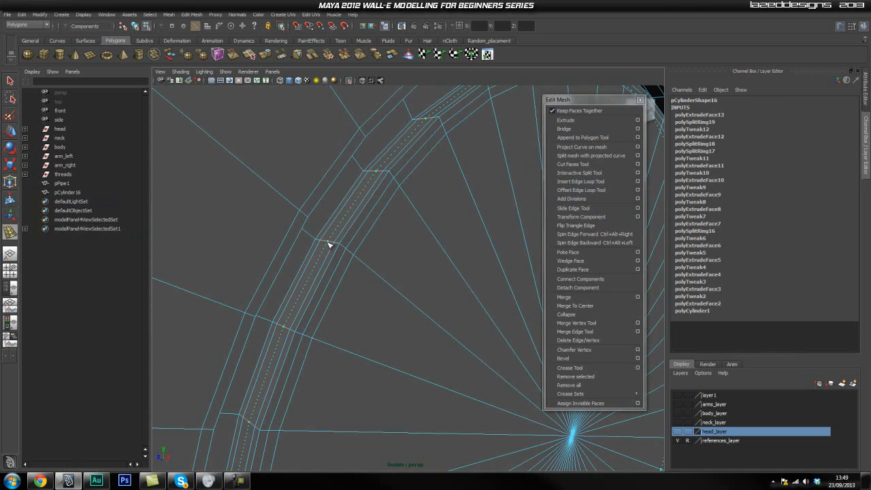
pyautogui.keyDown('alt'); pyautogui.moveTo(329, 243); pyautogui.dragTo(368, 260); pyautogui.keyUp('alt')
pyautogui.keyDown('alt'); pyautogui.moveTo(302, 251); pyautogui.dragTo(307, 257); pyautogui.keyUp('alt')
pyautogui.keyDown('alt'); pyautogui.moveTo(466, 306); pyautogui.dragTo(380, 268); pyautogui.keyUp('alt')
pyautogui.scroll(2, 438, 286)
pyautogui.keyDown('alt'); pyautogui.moveTo(252, 232); pyautogui.dragTo(268, 252); pyautogui.keyUp('alt')
pyautogui.keyDown('alt'); pyautogui.moveTo(268, 253); pyautogui.dragTo(265, 247, button='middle'); pyautogui.keyUp('alt')
pyautogui.keyDown('alt'); pyautogui.moveTo(265, 247); pyautogui.dragTo(234, 218); pyautogui.keyUp('alt')
pyautogui.scroll(-10, 363, 255)
pyautogui.keyDown('alt'); pyautogui.moveTo(388, 294); pyautogui.dragTo(317, 265, button='middle'); pyautogui.keyUp('alt')
pyautogui.press('q')
pyautogui.moveTo(397, 283); pyautogui.dragTo(418, 272, button='right')
pyautogui.scroll(-5, 417, 273)
pyautogui.click(493, 187)
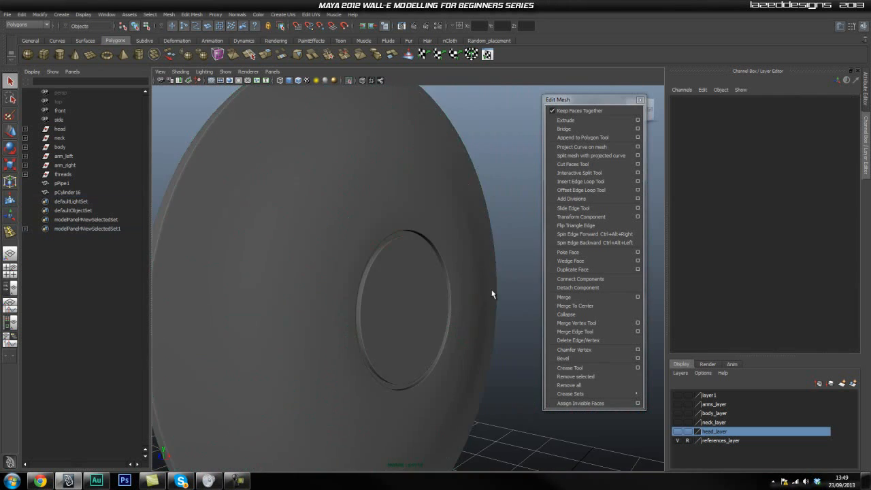
# Inspect the smoothed disc and end its isolation so the outer ring and reference images are displayed with it
pyautogui.keyDown('alt'); pyautogui.moveTo(493, 294); pyautogui.dragTo(429, 289); pyautogui.keyUp('alt')
pyautogui.keyDown('alt'); pyautogui.moveTo(465, 301); pyautogui.dragTo(383, 258, button='middle'); pyautogui.keyUp('alt')
pyautogui.keyDown('alt'); pyautogui.moveTo(331, 266); pyautogui.dragTo(377, 275); pyautogui.keyUp('alt')
pyautogui.keyDown('alt'); pyautogui.moveTo(368, 276); pyautogui.dragTo(188, 283, button='right'); pyautogui.keyUp('alt')
pyautogui.keyDown('alt'); pyautogui.moveTo(188, 283); pyautogui.dragTo(354, 262); pyautogui.keyUp('alt')
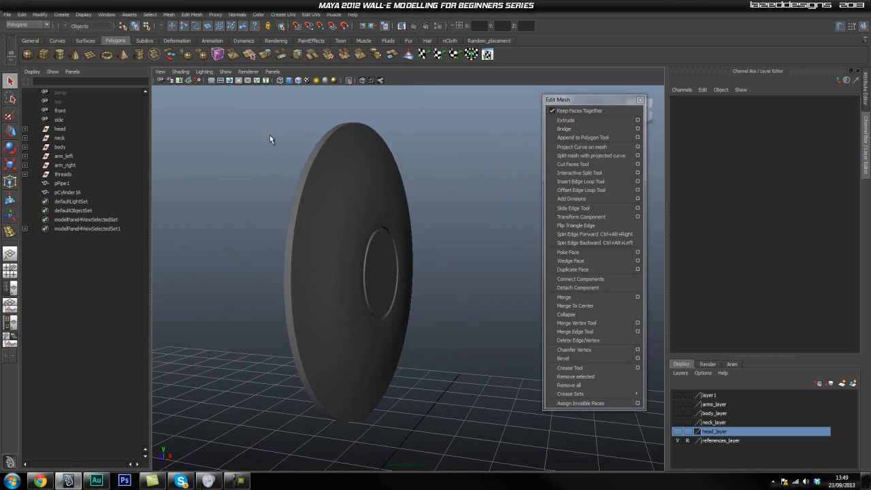
pyautogui.click(350, 79)
pyautogui.keyDown('alt'); pyautogui.moveTo(463, 243); pyautogui.dragTo(416, 260, button='right'); pyautogui.keyUp('alt')
pyautogui.keyDown('alt'); pyautogui.moveTo(416, 261); pyautogui.dragTo(376, 285); pyautogui.keyUp('alt')
pyautogui.scroll(-3, 313, 261)
# Scale the disc uniformly to 1.008 and move it to Y 3.871, Z -4.248 in the side view, fitting it inside the outer ring
pyautogui.press('space')
pyautogui.moveTo(382, 254); pyautogui.dragTo(371, 271)
pyautogui.press('space')
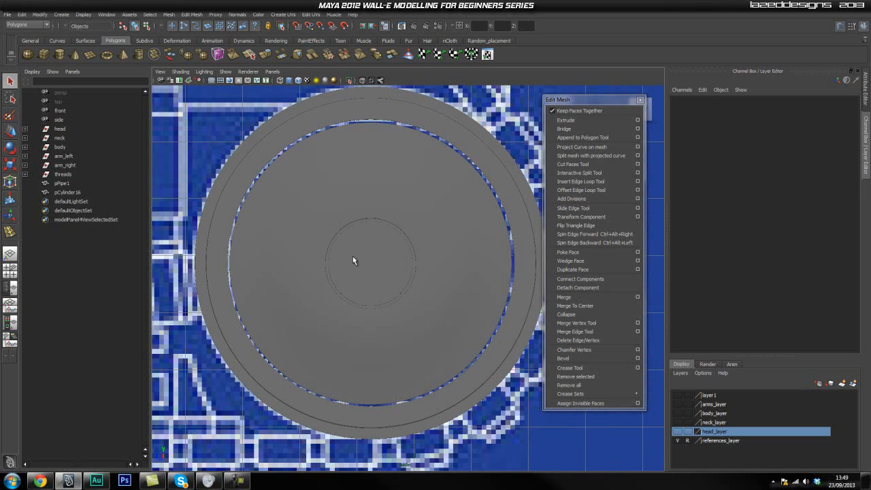
pyautogui.click(371, 198)
pyautogui.press('f')
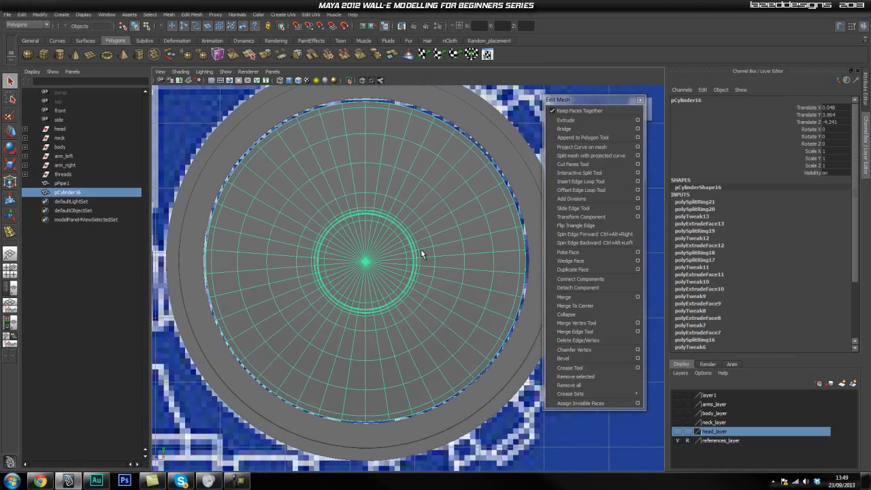
pyautogui.press('w')
pyautogui.moveTo(365, 261); pyautogui.dragTo(368, 262)
pyautogui.press('w')
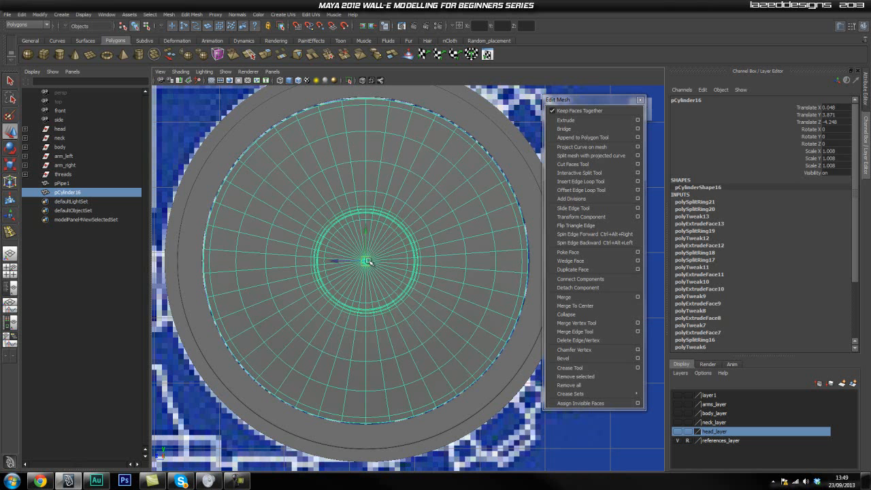
pyautogui.click(522, 111)
pyautogui.press('space')
pyautogui.moveTo(366, 251)
pyautogui.mouseDown()
pyautogui.moveTo(371, 227)
pyautogui.moveTo(445, 265)
pyautogui.moveTo(412, 243)
pyautogui.moveTo(349, 259)
pyautogui.moveTo(469, 284)
pyautogui.moveTo(414, 275)
pyautogui.moveTo(399, 286)
pyautogui.moveTo(373, 251)
pyautogui.mouseUp()
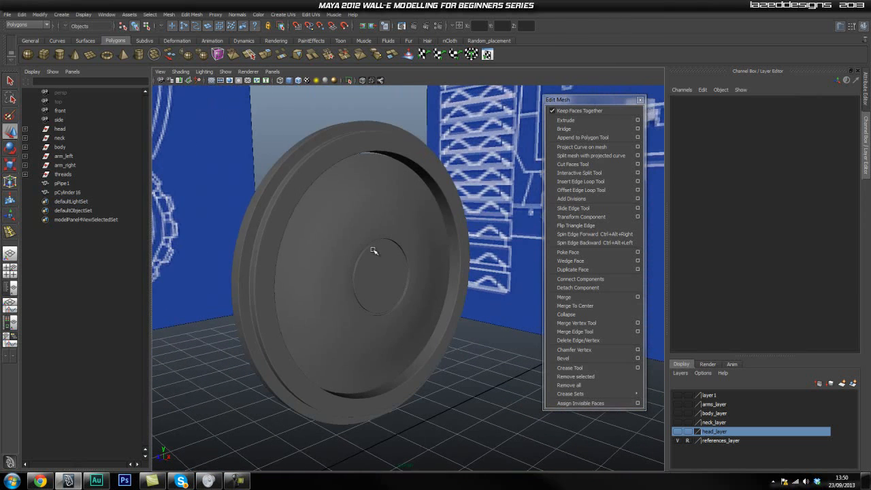
# Select the disc and turn on X-ray shading in the side view, bringing the blueprint's bolt circle into close view
pyautogui.click(339, 252)
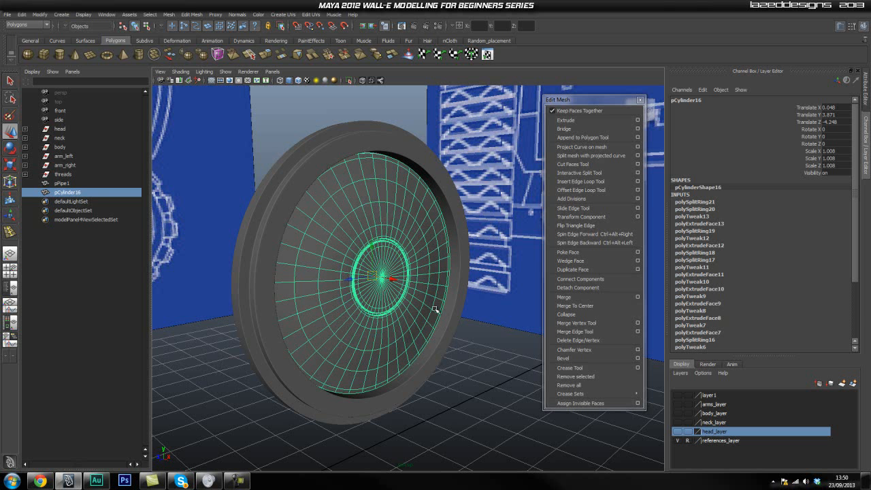
pyautogui.press('space')
pyautogui.moveTo(386, 252); pyautogui.dragTo(435, 265)
pyautogui.press('space')
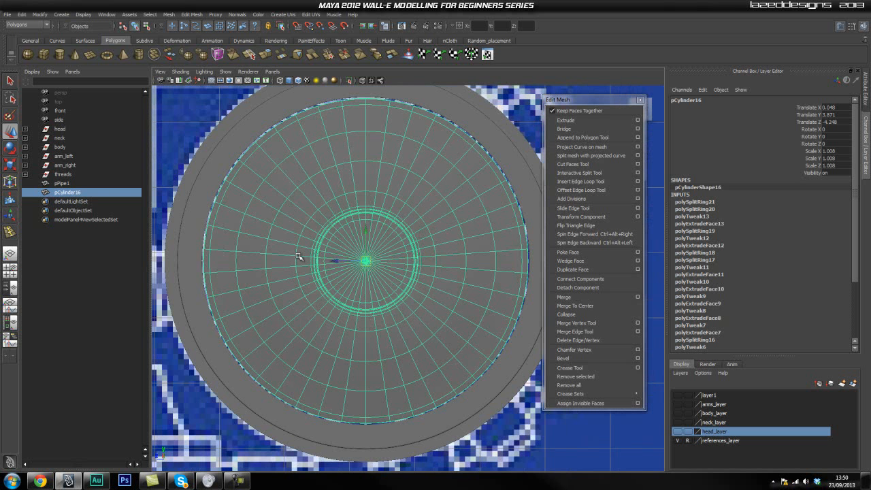
pyautogui.click(364, 81)
pyautogui.scroll(4, 367, 204)
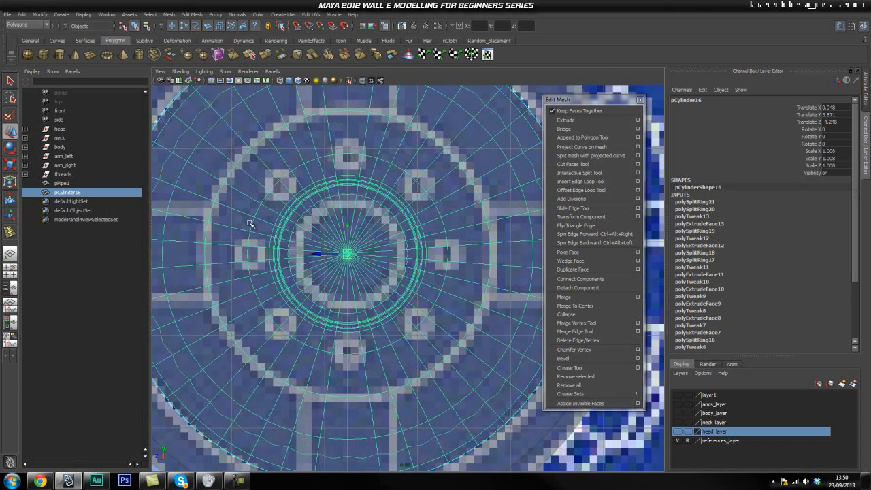
pyautogui.keyDown('alt'); pyautogui.moveTo(321, 205); pyautogui.dragTo(331, 224, button='middle'); pyautogui.keyUp('alt')
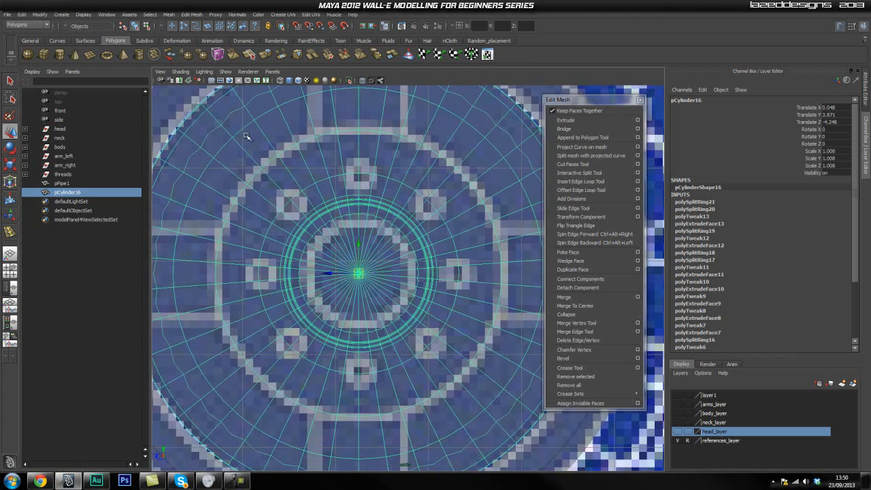
pyautogui.click(139, 54)
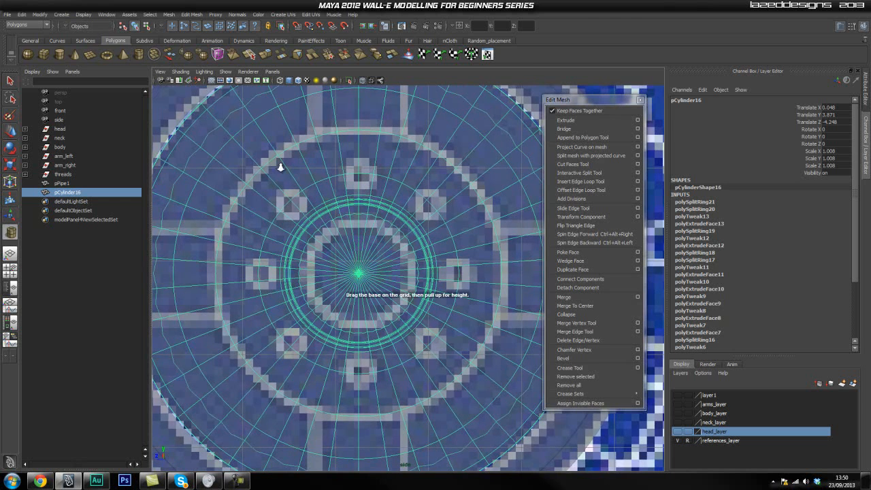
pyautogui.scroll(3, 282, 165)
pyautogui.keyDown('alt'); pyautogui.moveTo(355, 179); pyautogui.dragTo(355, 188, button='middle'); pyautogui.keyUp('alt')
pyautogui.moveTo(355, 184); pyautogui.dragTo(357, 192)
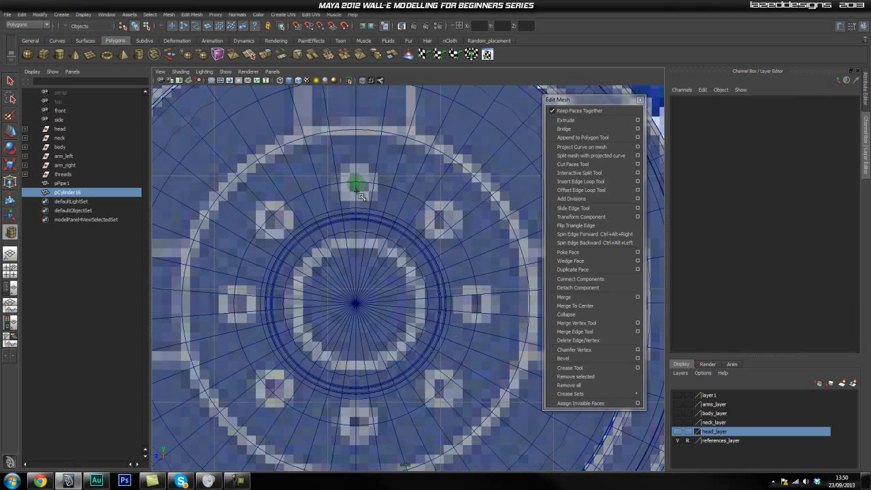
pyautogui.moveTo(360, 196); pyautogui.dragTo(362, 197)
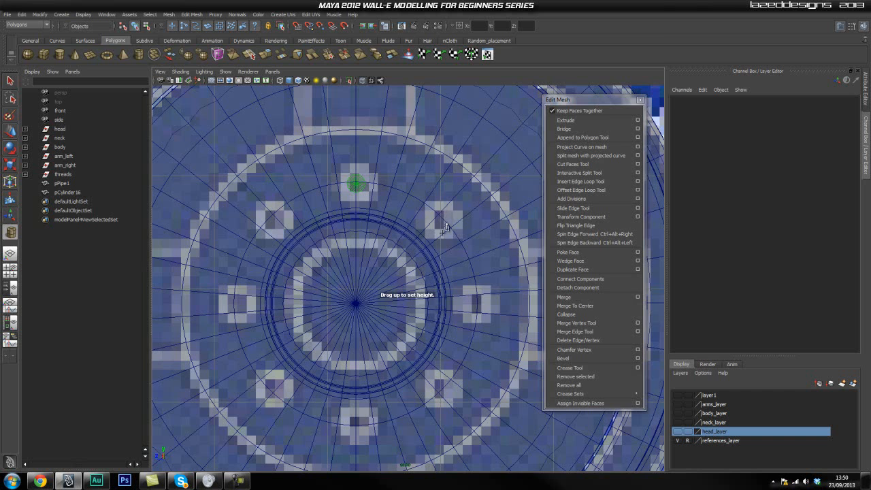
pyautogui.scroll(3, 402, 189)
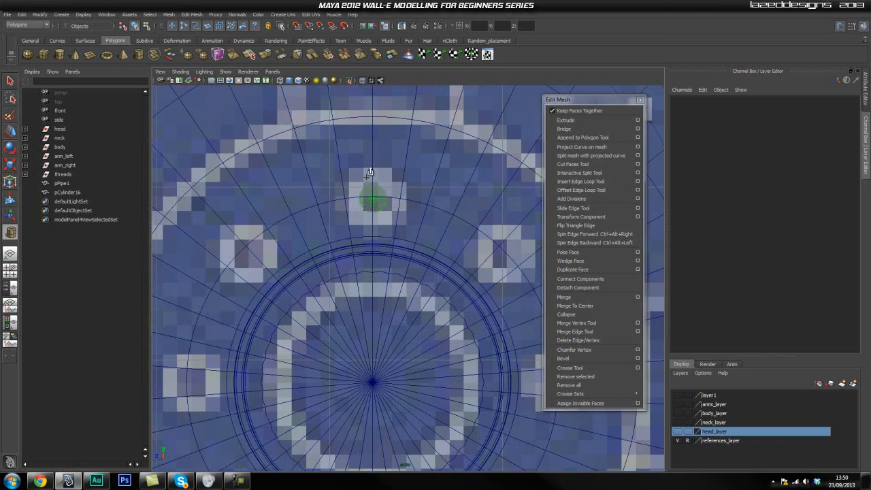
pyautogui.scroll(3, 443, 183)
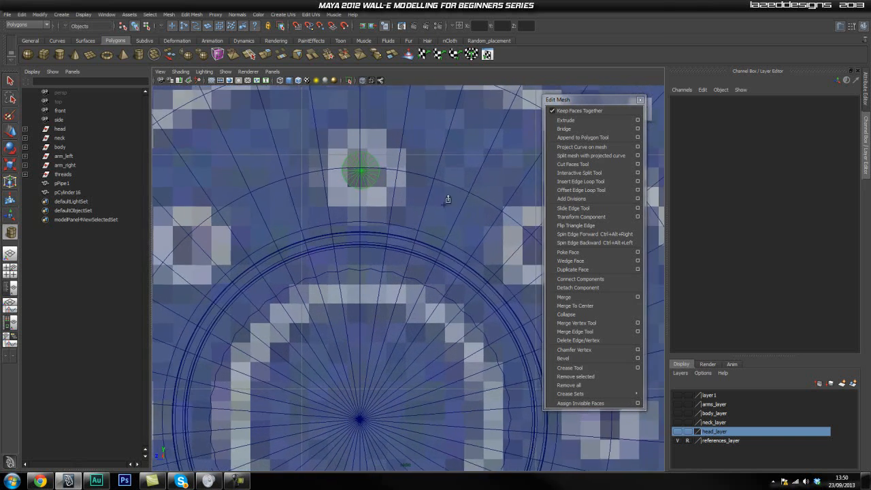
# Draw a pipe about 0.081 in radius and 0.171 high over the blueprint's uppermost bolt and set its thickness to 0.04
pyautogui.keyDown('alt'); pyautogui.moveTo(361, 204); pyautogui.dragTo(364, 216, button='middle'); pyautogui.keyUp('alt')
pyautogui.moveTo(372, 195); pyautogui.dragTo(375, 175)
pyautogui.moveTo(381, 213)
pyautogui.mouseDown()
pyautogui.moveTo(390, 212)
pyautogui.moveTo(369, 214)
pyautogui.mouseUp()
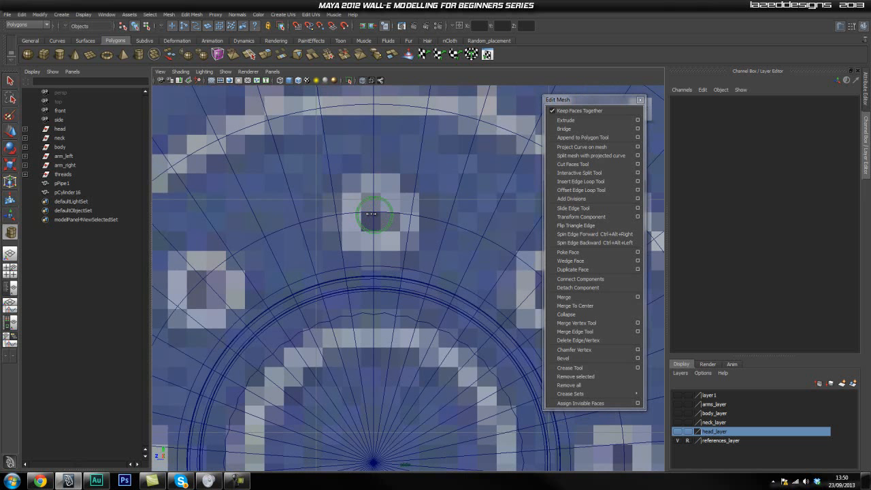
pyautogui.moveTo(380, 214)
pyautogui.mouseDown()
pyautogui.moveTo(388, 213)
pyautogui.moveTo(379, 213)
pyautogui.mouseUp()
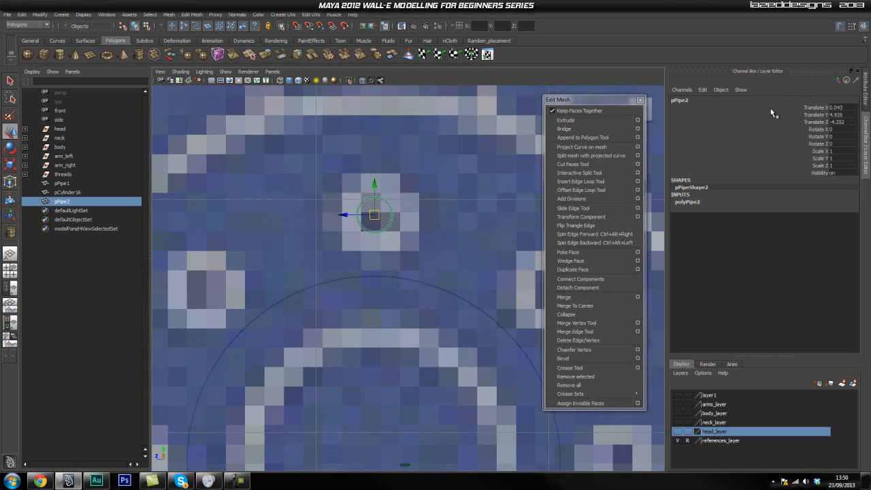
pyautogui.click(689, 201)
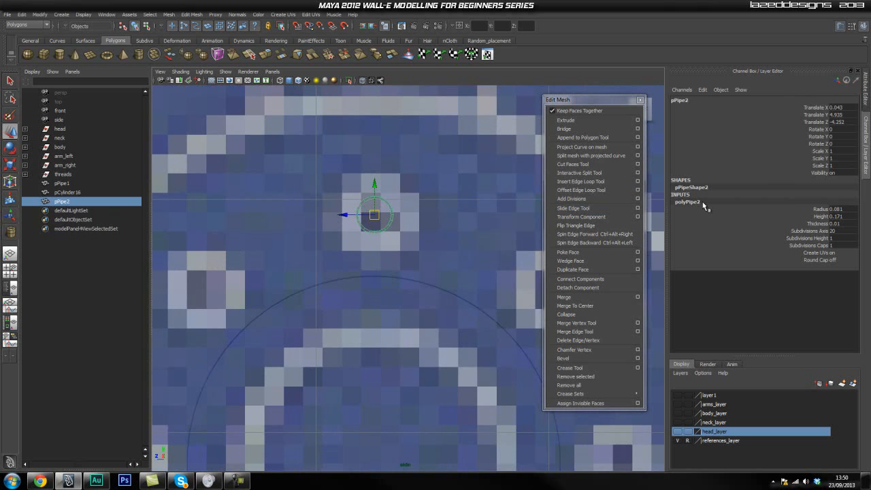
pyautogui.click(818, 224)
pyautogui.scroll(3, 362, 176)
pyautogui.moveTo(468, 192); pyautogui.dragTo(468, 194, button='middle')
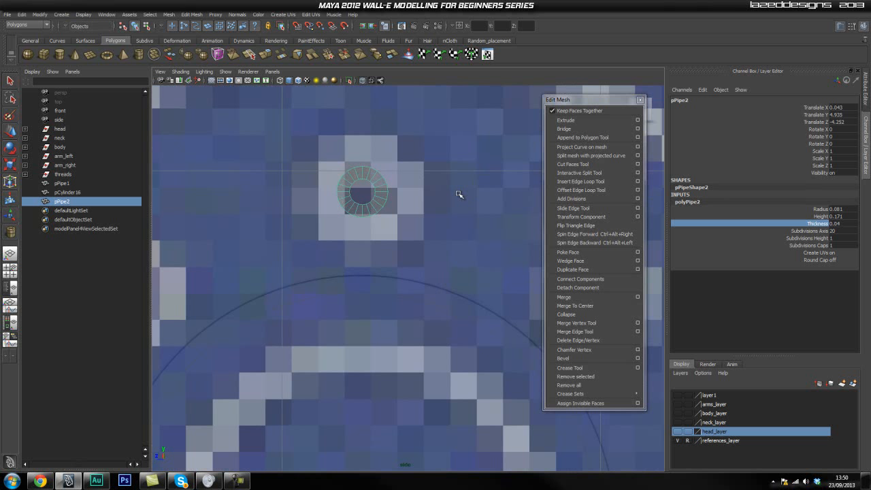
# Turn off X-ray shading in the perspective view and move the pipe to X 0.344 so it protrudes from the disc's front face
pyautogui.press('space')
pyautogui.moveTo(360, 183); pyautogui.dragTo(360, 166)
pyautogui.keyDown('alt'); pyautogui.moveTo(360, 228); pyautogui.dragTo(399, 230); pyautogui.keyUp('alt')
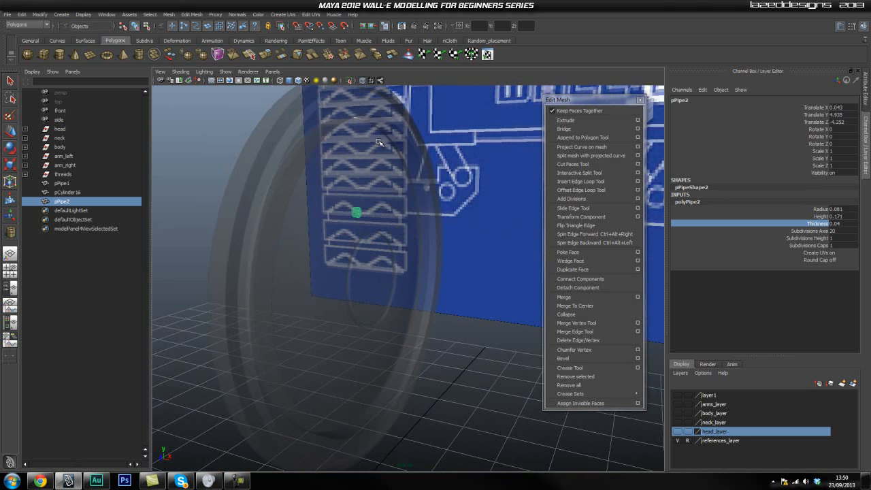
pyautogui.click(361, 81)
pyautogui.scroll(2, 346, 181)
pyautogui.scroll(2, 366, 204)
pyautogui.press('w')
pyautogui.moveTo(372, 220); pyautogui.dragTo(395, 222)
pyautogui.click(496, 213)
pyautogui.keyDown('alt'); pyautogui.moveTo(497, 213); pyautogui.dragTo(426, 283); pyautogui.keyUp('alt')
pyautogui.click(421, 248)
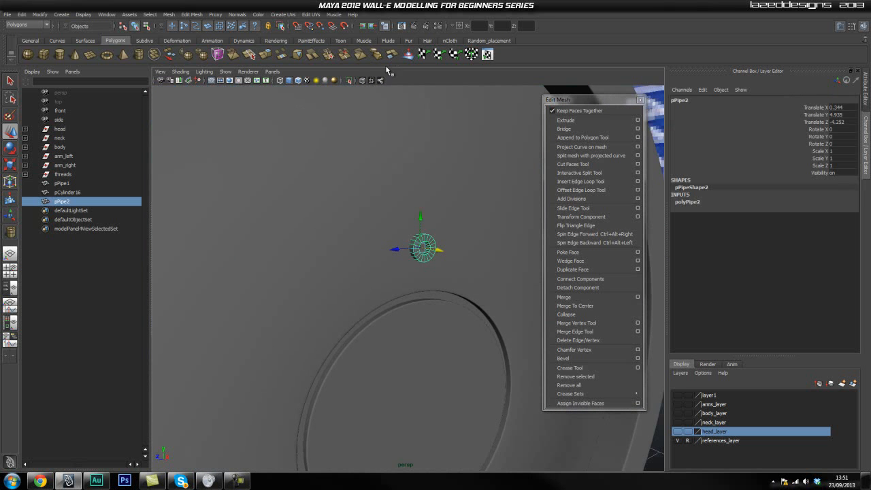
# Isolate the pipe in the perspective view and bring its hollow front end into close view
pyautogui.click(349, 81)
pyautogui.keyDown('alt'); pyautogui.moveTo(339, 219); pyautogui.dragTo(532, 239, button='right'); pyautogui.keyUp('alt')
pyautogui.keyDown('alt'); pyautogui.moveTo(451, 215); pyautogui.dragTo(429, 248, button='middle'); pyautogui.keyUp('alt')
pyautogui.keyDown('alt'); pyautogui.moveTo(430, 247); pyautogui.dragTo(409, 268); pyautogui.keyUp('alt')
pyautogui.keyDown('alt'); pyautogui.moveTo(413, 264); pyautogui.dragTo(490, 258, button='right'); pyautogui.keyUp('alt')
pyautogui.keyDown('alt'); pyautogui.moveTo(384, 238); pyautogui.dragTo(378, 273, button='middle'); pyautogui.keyUp('alt')
pyautogui.keyDown('alt'); pyautogui.moveTo(345, 255); pyautogui.dragTo(420, 250, button='right'); pyautogui.keyUp('alt')
pyautogui.keyDown('alt'); pyautogui.moveTo(420, 249); pyautogui.dragTo(420, 245); pyautogui.keyUp('alt')
pyautogui.keyDown('alt'); pyautogui.moveTo(419, 242); pyautogui.dragTo(373, 248, button='right'); pyautogui.keyUp('alt')
pyautogui.keyDown('alt'); pyautogui.moveTo(407, 184); pyautogui.dragTo(407, 199, button='middle'); pyautogui.keyUp('alt')
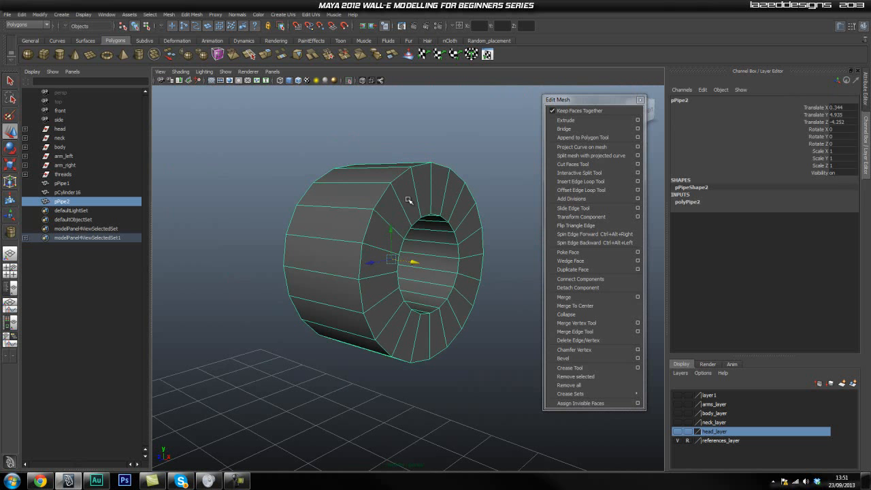
# Insert four supporting edge loops at the pipe's front end, beside its outer rim and around the hole's edge
pyautogui.click(603, 185)
pyautogui.moveTo(369, 209); pyautogui.dragTo(369, 209)
pyautogui.scroll(3, 338, 213)
pyautogui.moveTo(329, 120); pyautogui.dragTo(325, 111)
pyautogui.moveTo(394, 180); pyautogui.dragTo(398, 188)
pyautogui.keyDown('alt'); pyautogui.moveTo(439, 224); pyautogui.dragTo(305, 205); pyautogui.keyUp('alt')
pyautogui.click(356, 199)
# Insert four matching edge loops at the pipe's back end, two beside the outer rim and two around the hole's edge
pyautogui.keyDown('alt'); pyautogui.moveTo(305, 205); pyautogui.dragTo(332, 206, button='right'); pyautogui.keyUp('alt')
pyautogui.keyDown('alt'); pyautogui.moveTo(332, 206); pyautogui.dragTo(387, 206); pyautogui.keyUp('alt')
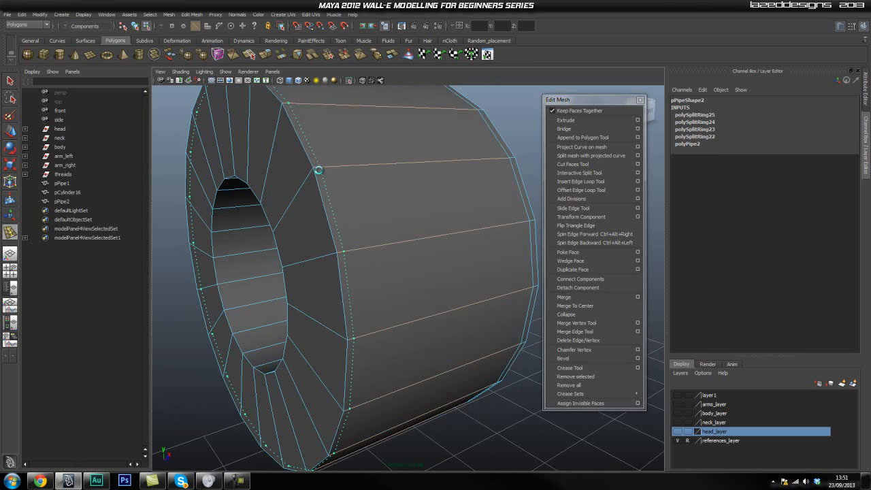
pyautogui.click(309, 178)
pyautogui.click(315, 179)
pyautogui.keyDown('alt'); pyautogui.moveTo(314, 179); pyautogui.dragTo(302, 220); pyautogui.keyUp('alt')
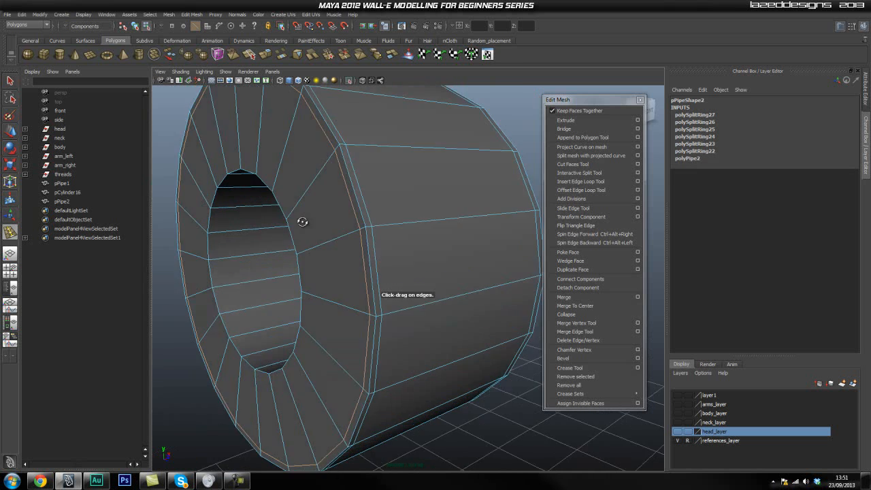
pyautogui.keyDown('alt'); pyautogui.moveTo(302, 220); pyautogui.dragTo(355, 214, button='right'); pyautogui.keyUp('alt')
pyautogui.click(447, 198)
pyautogui.keyDown('alt'); pyautogui.moveTo(444, 195); pyautogui.dragTo(486, 231); pyautogui.keyUp('alt')
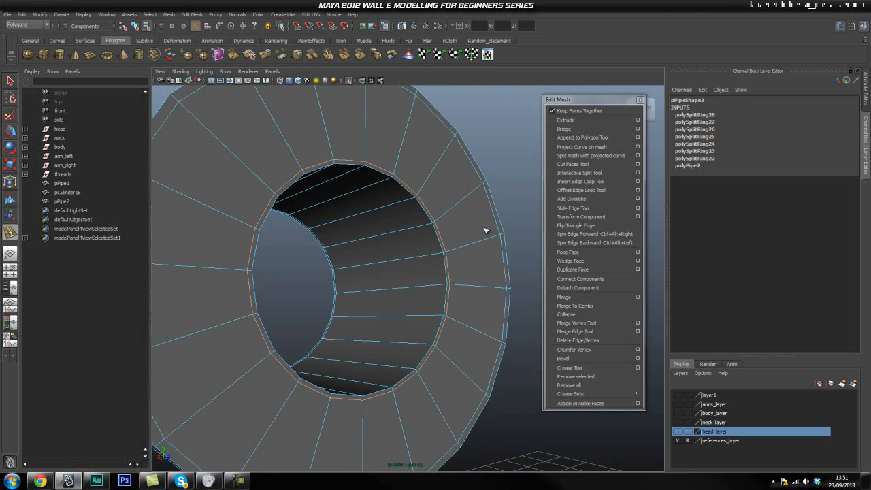
pyautogui.click(441, 253)
# Return the pipe to object mode, deselect it and examine its shape from several sides
pyautogui.keyDown('alt'); pyautogui.moveTo(441, 253); pyautogui.dragTo(373, 248); pyautogui.keyUp('alt')
pyautogui.keyDown('alt'); pyautogui.moveTo(374, 248); pyautogui.dragTo(275, 261, button='right'); pyautogui.keyUp('alt')
pyautogui.keyDown('alt'); pyautogui.moveTo(390, 252); pyautogui.dragTo(383, 252); pyautogui.keyUp('alt')
pyautogui.press('q')
pyautogui.keyDown('alt'); pyautogui.moveTo(384, 252); pyautogui.dragTo(475, 232, button='right'); pyautogui.keyUp('alt')
pyautogui.keyDown('alt'); pyautogui.moveTo(476, 233); pyautogui.dragTo(435, 238, button='right'); pyautogui.keyUp('alt')
pyautogui.click(500, 316)
pyautogui.keyDown('alt'); pyautogui.moveTo(500, 316); pyautogui.dragTo(394, 298); pyautogui.keyUp('alt')
pyautogui.keyDown('alt'); pyautogui.moveTo(394, 298); pyautogui.dragTo(322, 295, button='right'); pyautogui.keyUp('alt')
pyautogui.keyDown('alt'); pyautogui.moveTo(323, 295); pyautogui.dragTo(325, 244); pyautogui.keyUp('alt')
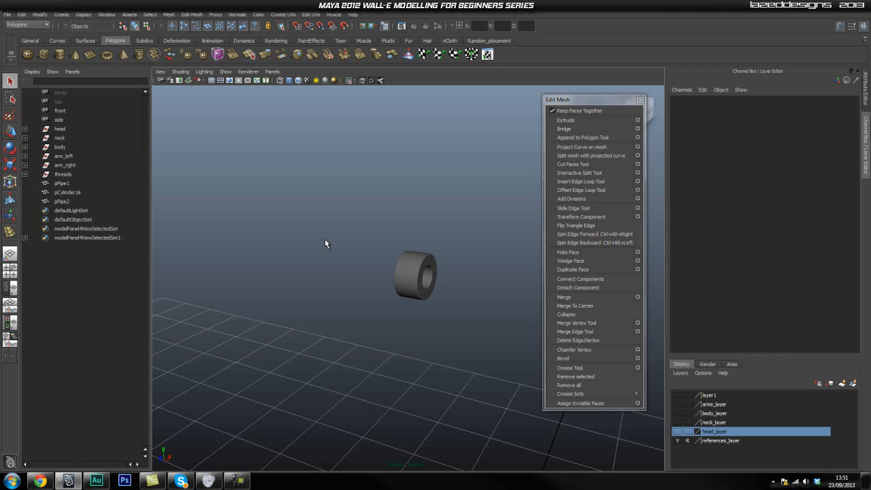
# End the pipe's isolation and examine how it sits on the wheel disc
pyautogui.click(349, 81)
pyautogui.keyDown('alt'); pyautogui.moveTo(399, 181); pyautogui.dragTo(430, 225); pyautogui.keyUp('alt')
pyautogui.keyDown('alt'); pyautogui.moveTo(430, 225); pyautogui.dragTo(400, 238, button='right'); pyautogui.keyUp('alt')
pyautogui.keyDown('alt'); pyautogui.moveTo(400, 238); pyautogui.dragTo(470, 272); pyautogui.keyUp('alt')
pyautogui.keyDown('alt'); pyautogui.moveTo(469, 272); pyautogui.dragTo(453, 291, button='right'); pyautogui.keyUp('alt')
pyautogui.keyDown('alt'); pyautogui.moveTo(453, 291); pyautogui.dragTo(382, 222); pyautogui.keyUp('alt')
# Turn on X-ray shading in the side view and move the pipe to Z -4.273, centring it on the blueprint's uppermost bolt
pyautogui.press('space')
pyautogui.press('space')
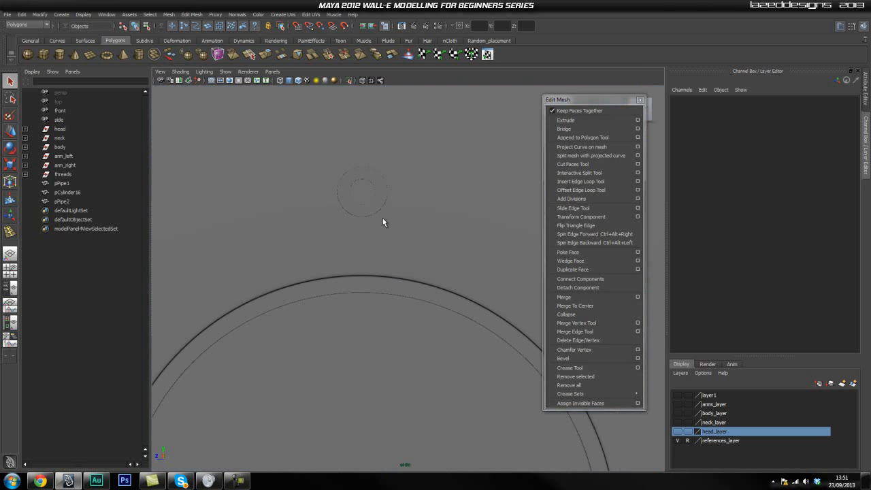
pyautogui.click(363, 81)
pyautogui.keyDown('alt'); pyautogui.moveTo(490, 211); pyautogui.dragTo(313, 280, button='right'); pyautogui.keyUp('alt')
pyautogui.keyDown('alt'); pyautogui.moveTo(391, 302); pyautogui.dragTo(379, 261, button='middle'); pyautogui.keyUp('alt')
pyautogui.keyDown('alt'); pyautogui.moveTo(355, 238); pyautogui.dragTo(587, 240, button='right'); pyautogui.keyUp('alt')
pyautogui.keyDown('alt'); pyautogui.moveTo(381, 179); pyautogui.dragTo(426, 183, button='right'); pyautogui.keyUp('alt')
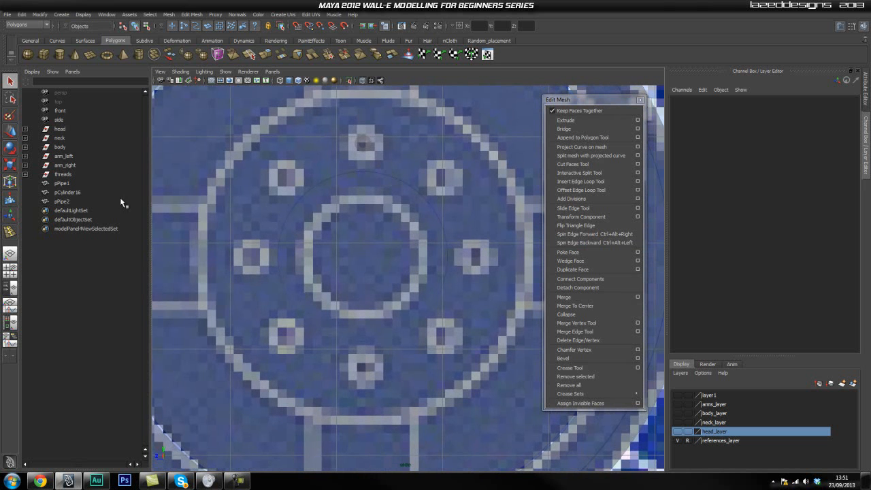
pyautogui.click(62, 201)
pyautogui.keyDown('alt'); pyautogui.moveTo(381, 154); pyautogui.dragTo(384, 180, button='middle'); pyautogui.keyUp('alt')
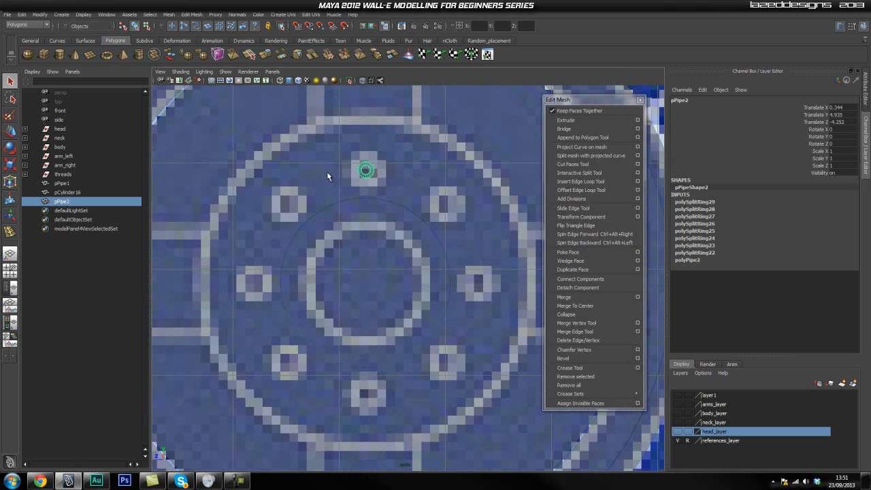
pyautogui.press('w')
pyautogui.moveTo(334, 171); pyautogui.dragTo(336, 171)
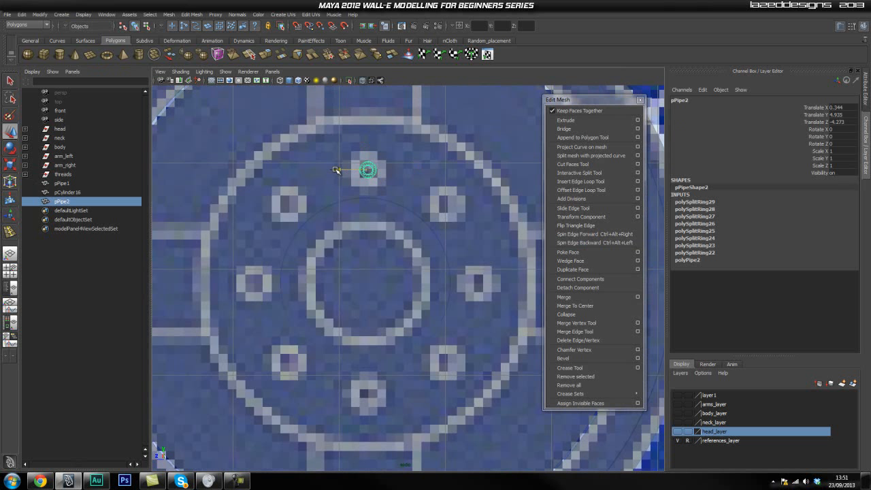
# Rename the pipe as thread_wheel_screw_1
pyautogui.doubleClick(89, 202)
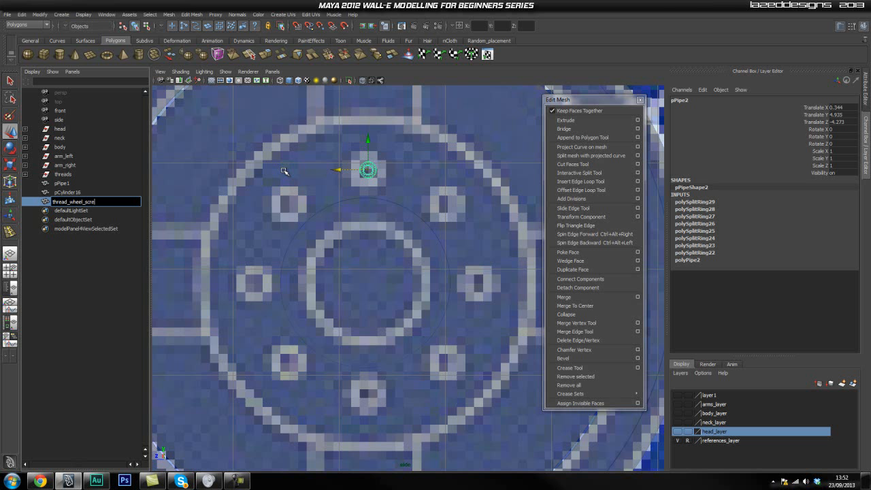
pyautogui.write('1')
pyautogui.press('Return')
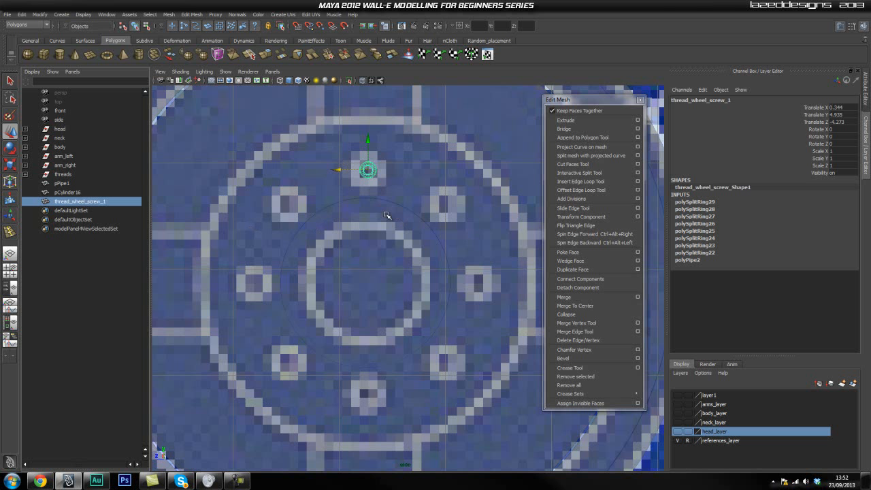
# Undo a trial duplicate of the screw and move the original screw's pivot down to the centre of the wheel
pyautogui.hotkey('ctrl', 'd')
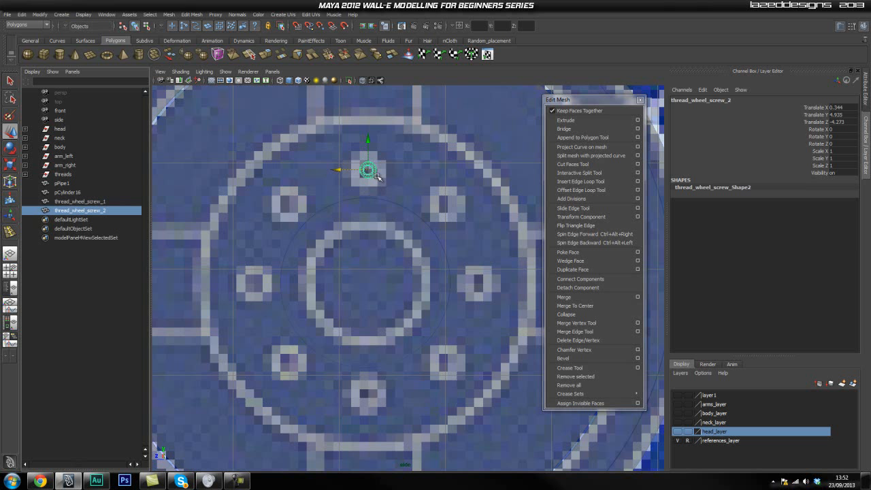
pyautogui.hotkey('ctrl', 'z')
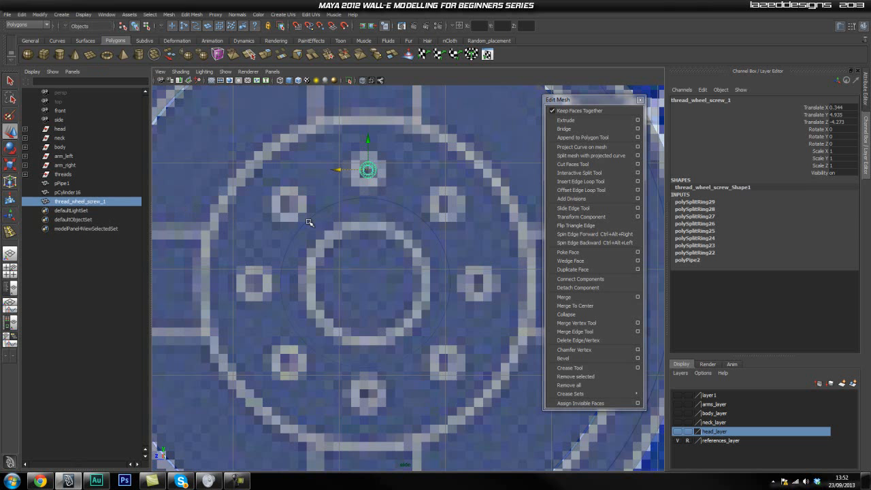
pyautogui.click(75, 192)
pyautogui.click(83, 202)
pyautogui.press('Insert')
pyautogui.moveTo(367, 148); pyautogui.dragTo(370, 263)
# Duplicate the screw and set the copy's Rotate X to -45, placing it on the next bolt of the blueprint's circle
pyautogui.hotkey('ctrl', 'd')
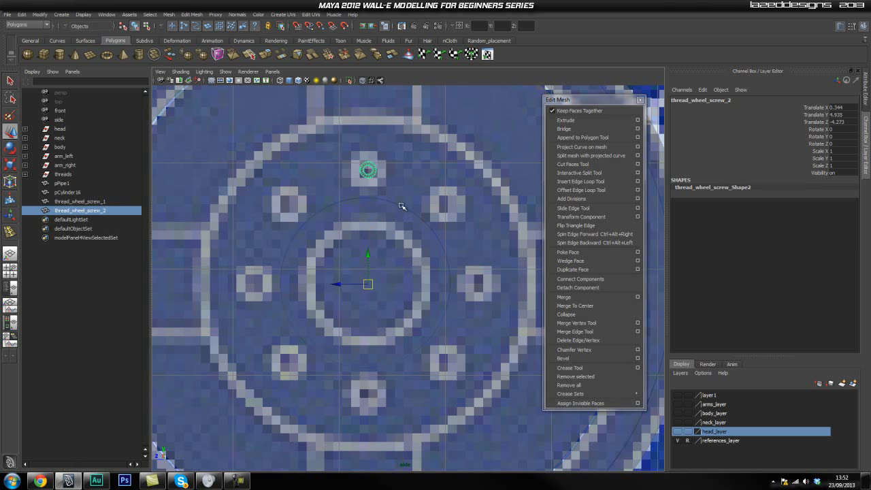
pyautogui.press('e')
pyautogui.moveTo(399, 259); pyautogui.dragTo(410, 289)
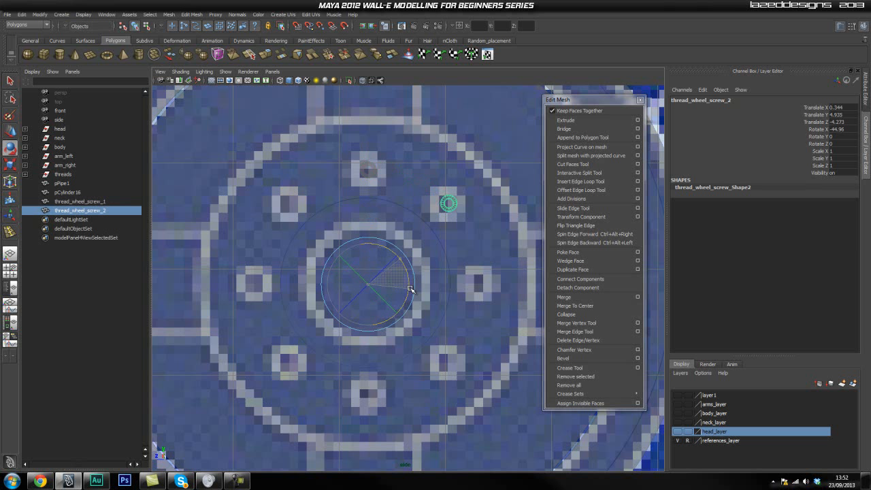
pyautogui.moveTo(410, 289); pyautogui.dragTo(410, 289)
pyautogui.doubleClick(841, 129)
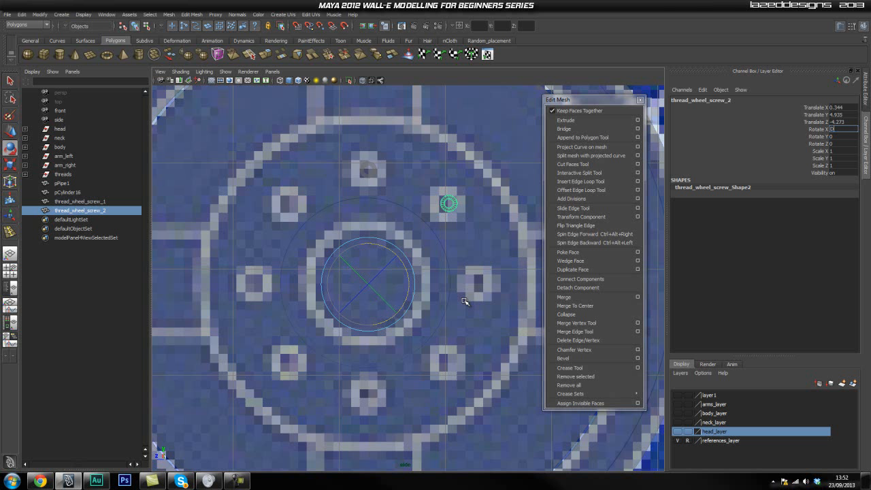
pyautogui.click(788, 144)
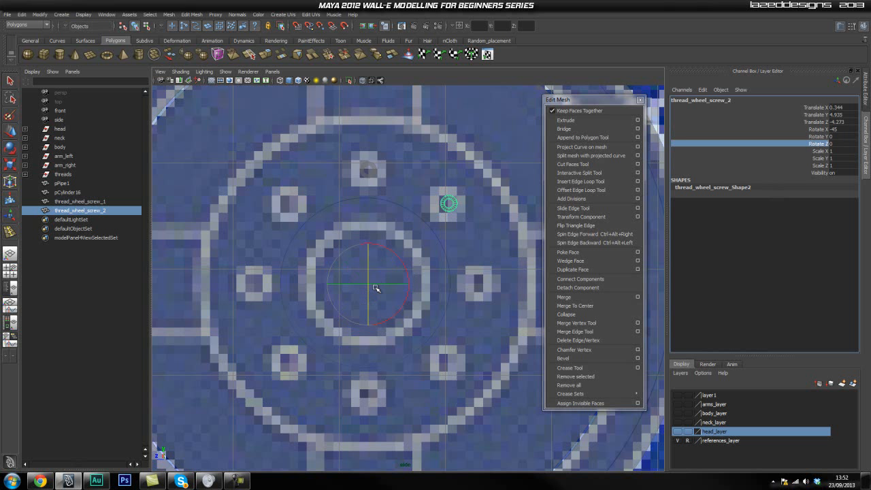
# Repeat the duplicate with its 45-degree rotation six more times to complete the circle of eight screws
pyautogui.hotkey('shift', 'd')
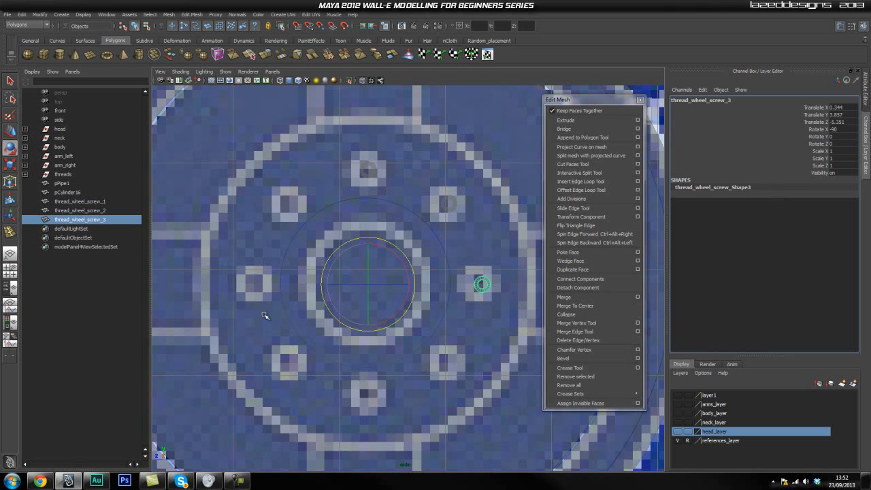
pyautogui.hotkey('shift', 'd')
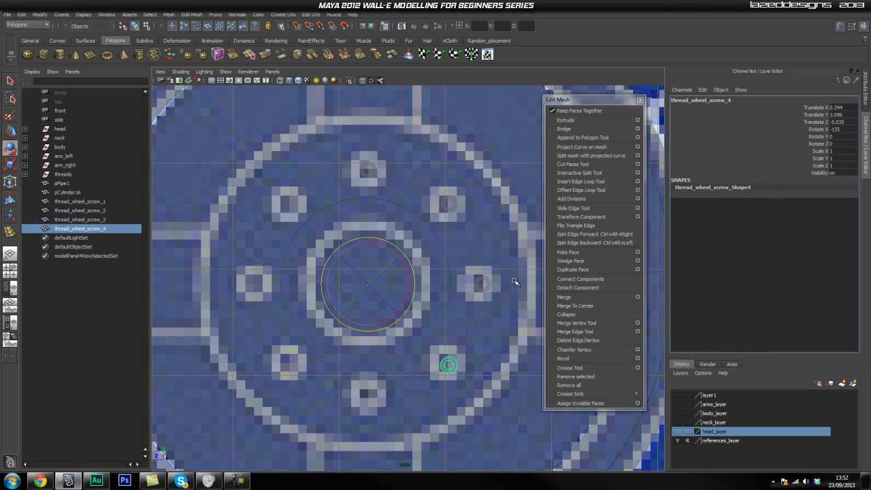
pyautogui.hotkey('shift', 'd')
pyautogui.hotkey('shift', 'd')
pyautogui.hotkey('shift', 'd')
pyautogui.hotkey('shift', 'd')
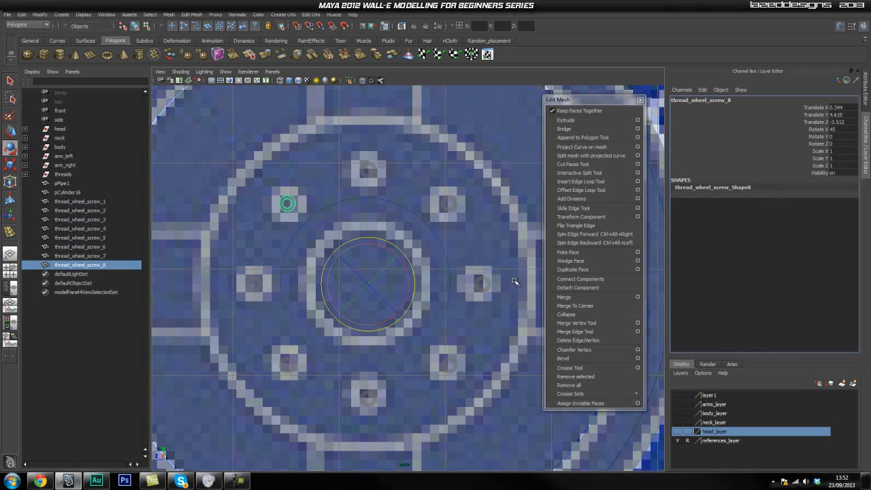
# Examine the circle of screws on the wheel disc in the perspective view, leaving the disc deselected
pyautogui.click(76, 201)
pyautogui.click(319, 203)
pyautogui.press('space')
pyautogui.moveTo(320, 201); pyautogui.dragTo(325, 175)
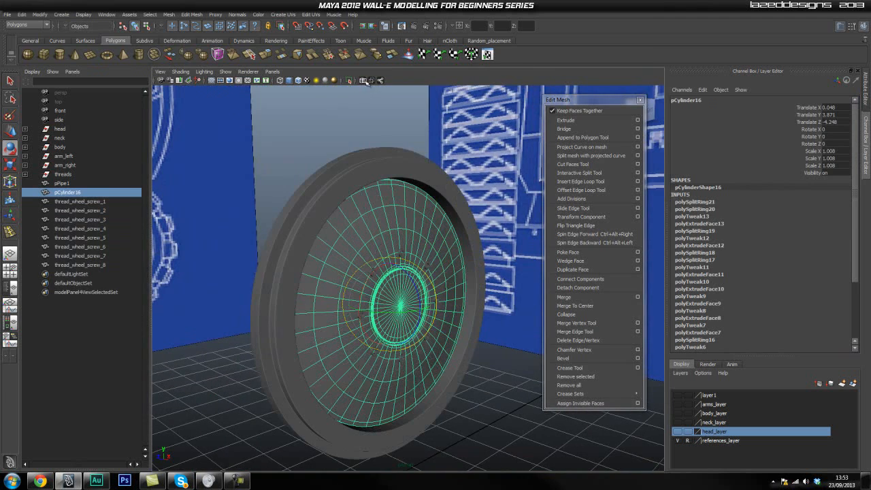
pyautogui.click(568, 207)
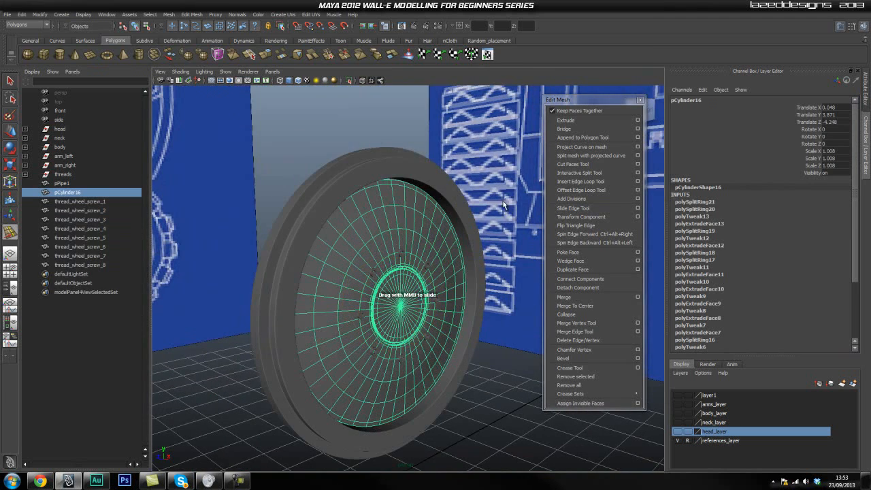
pyautogui.click(513, 215)
pyautogui.keyDown('alt'); pyautogui.moveTo(514, 238); pyautogui.dragTo(400, 324); pyautogui.keyUp('alt')
# Group the eight wheel screws and rename the group thread_wheel_screws
pyautogui.click(69, 266)
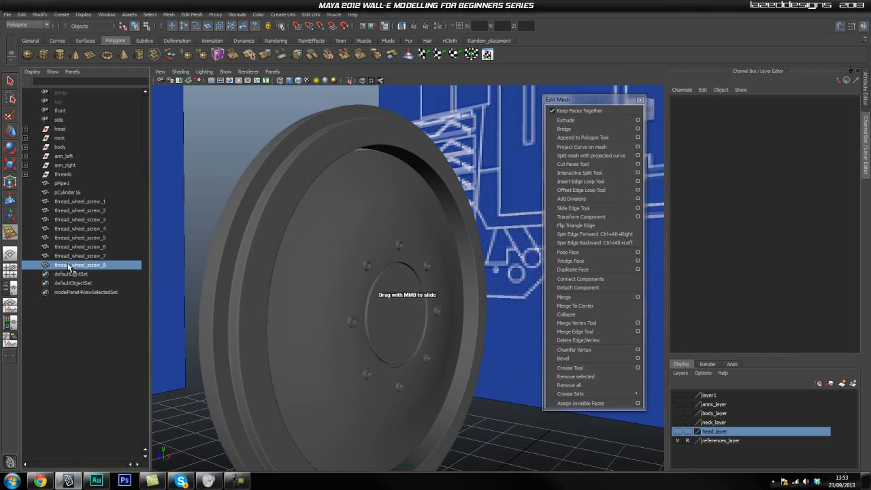
pyautogui.keyDown('shift'); pyautogui.click(90, 203); pyautogui.keyUp('shift')
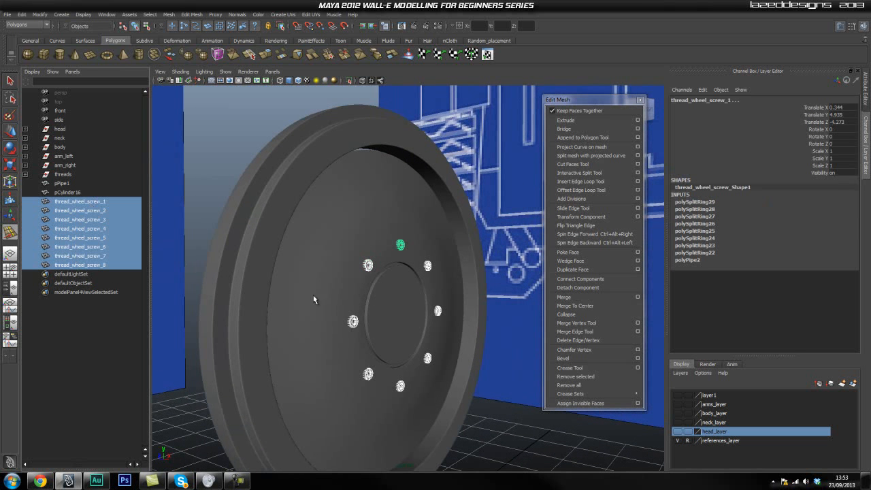
pyautogui.hotkey('ctrl', 'g')
pyautogui.doubleClick(62, 202)
pyautogui.write('ad_wheel_sc')
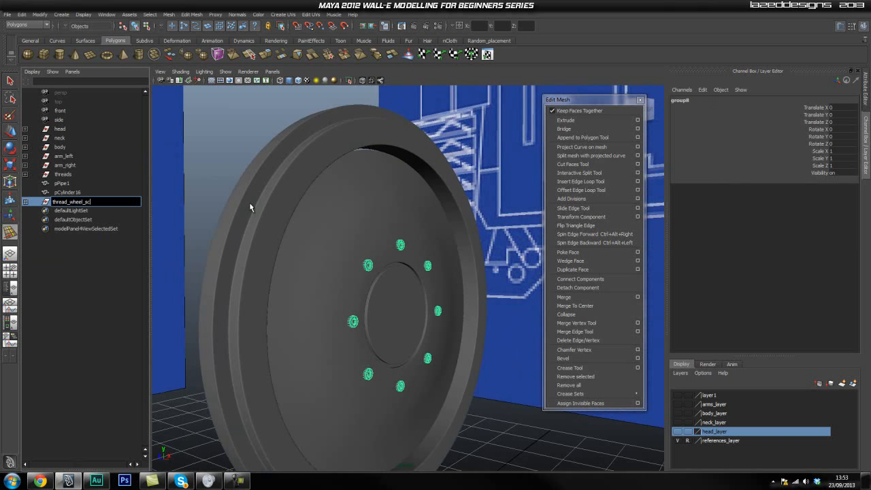
pyautogui.write('s')
pyautogui.press('Return')
# Move the thread_wheel_screws group along X to about -0.013 so the screws sit slightly deeper in the wheel disc
pyautogui.click(117, 192)
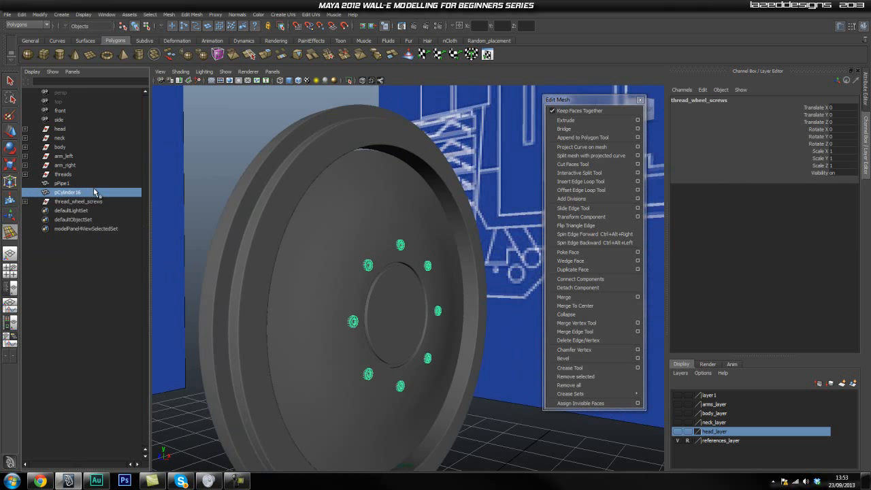
pyautogui.click(95, 203)
pyautogui.keyDown('alt'); pyautogui.moveTo(379, 313); pyautogui.dragTo(423, 290); pyautogui.keyUp('alt')
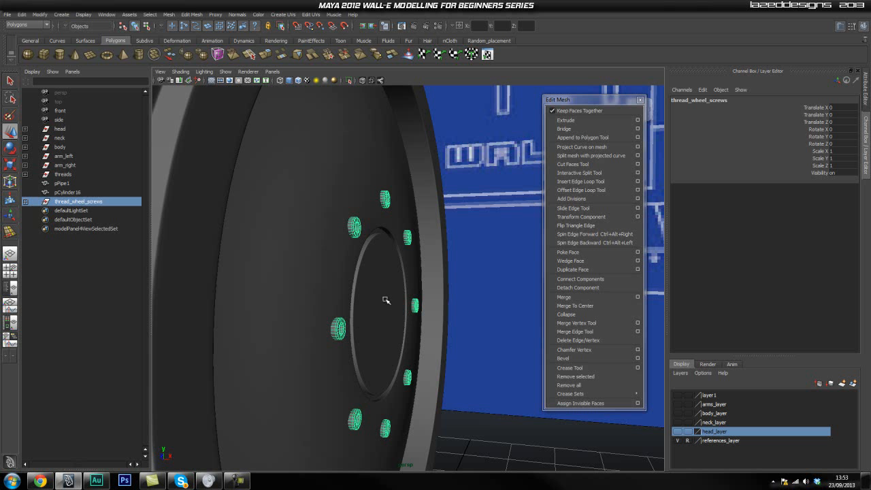
pyautogui.press('space')
pyautogui.moveTo(320, 260); pyautogui.dragTo(359, 341)
pyautogui.moveTo(414, 315); pyautogui.dragTo(421, 315)
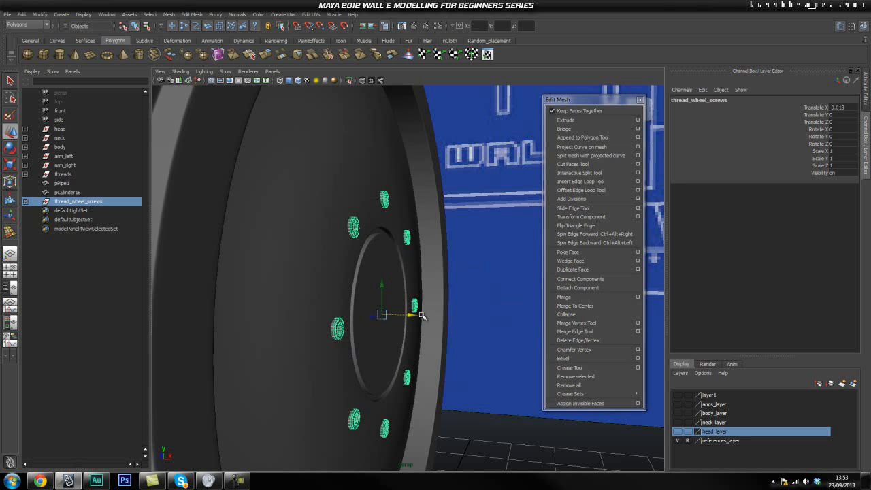
pyautogui.click(482, 306)
pyautogui.keyDown('alt'); pyautogui.moveTo(486, 302); pyautogui.dragTo(438, 295); pyautogui.keyUp('alt')
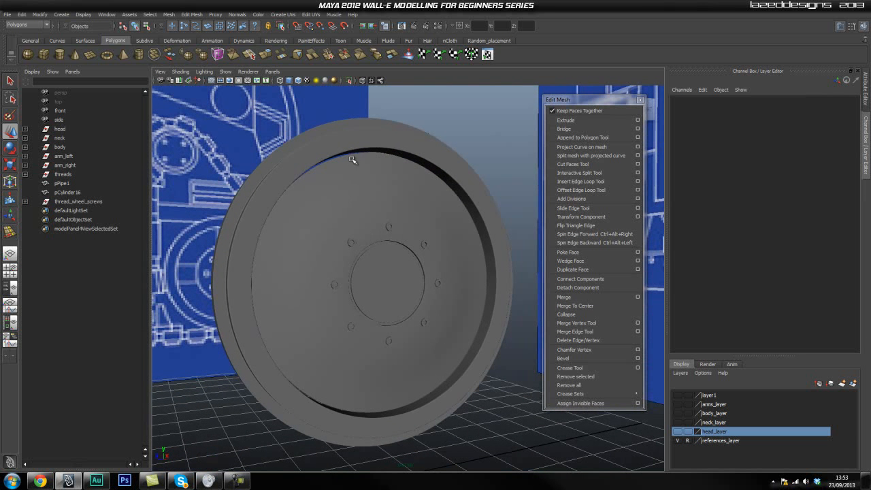
# With X-ray shading on in the side view, create a polygon cube over the blueprint wheel's upper rectangular spoke
pyautogui.keyDown('alt'); pyautogui.moveTo(375, 188); pyautogui.dragTo(408, 220); pyautogui.keyUp('alt')
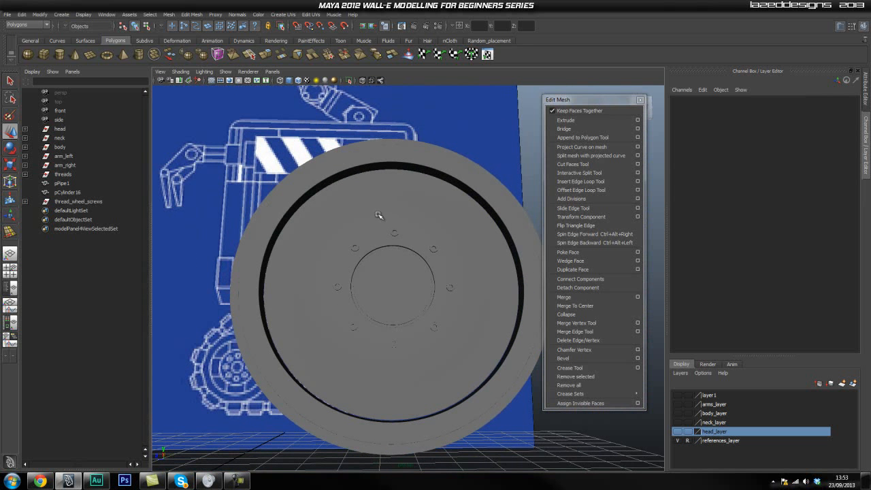
pyautogui.press('space')
pyautogui.moveTo(373, 234); pyautogui.dragTo(416, 258)
pyautogui.press('space')
pyautogui.scroll(-5, 381, 262)
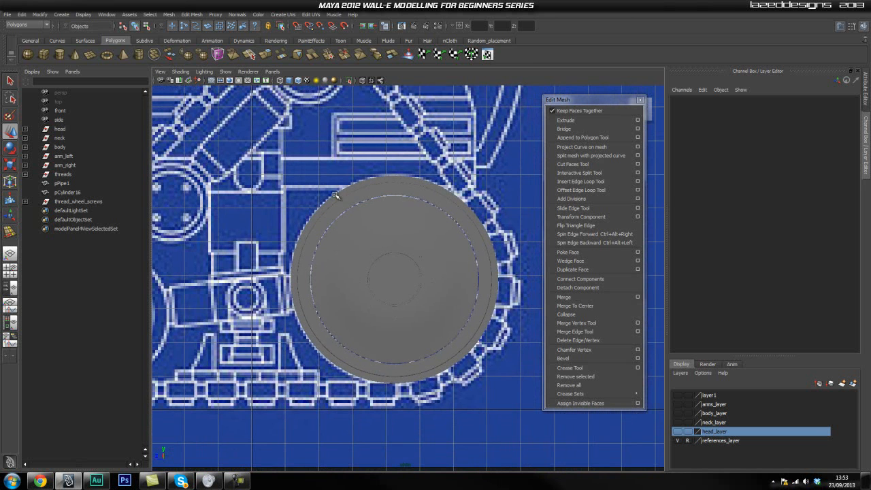
pyautogui.click(363, 81)
pyautogui.scroll(3, 399, 253)
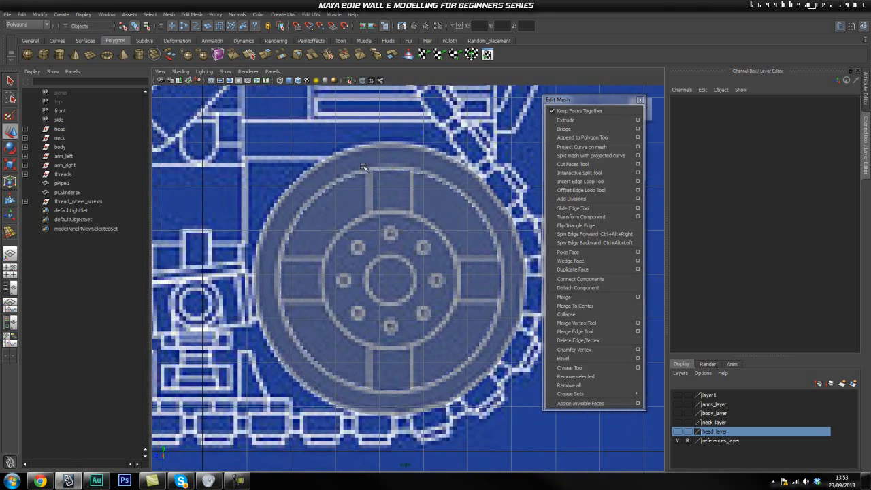
pyautogui.keyDown('alt'); pyautogui.moveTo(328, 233); pyautogui.dragTo(407, 193, button='right'); pyautogui.keyUp('alt')
pyautogui.keyDown('alt'); pyautogui.moveTo(407, 193); pyautogui.dragTo(400, 229, button='middle'); pyautogui.keyUp('alt')
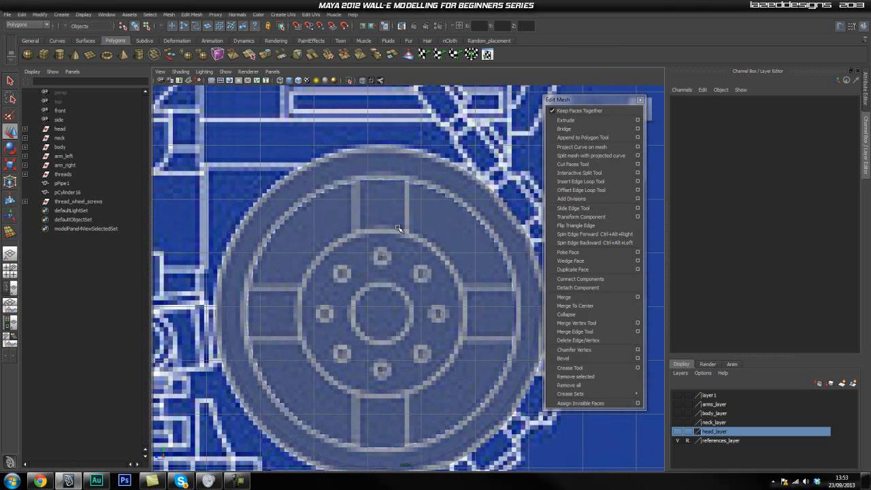
pyautogui.click(42, 55)
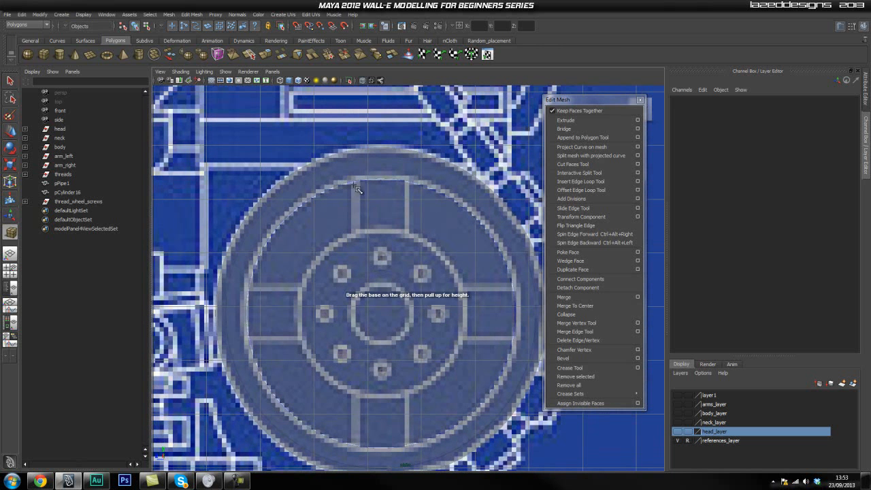
pyautogui.moveTo(359, 179); pyautogui.dragTo(412, 244)
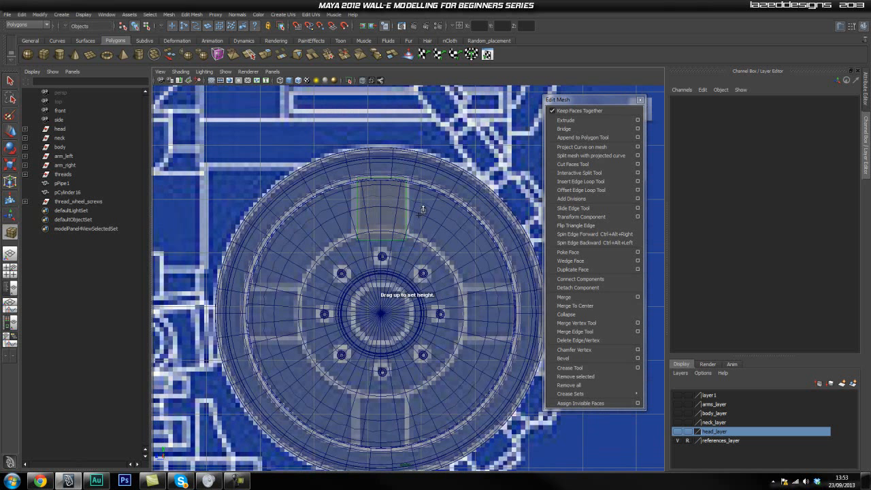
pyautogui.moveTo(421, 213); pyautogui.dragTo(420, 230)
# Turn off X-ray shading and move the new block along X to about 0.141 so it sits partly embedded in the disc
pyautogui.moveTo(350, 209); pyautogui.dragTo(351, 271)
pyautogui.press('space')
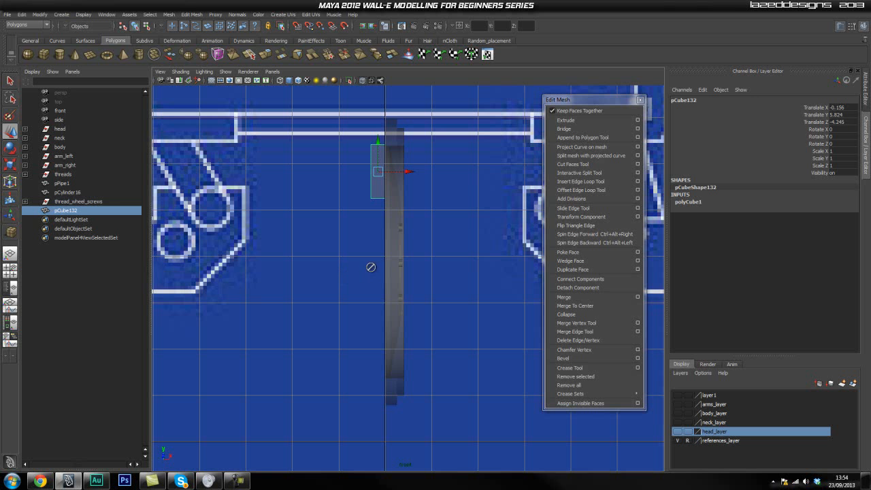
pyautogui.click(365, 81)
pyautogui.press('space')
pyautogui.moveTo(403, 185); pyautogui.dragTo(400, 166)
pyautogui.moveTo(446, 188)
pyautogui.keyDown('alt'); pyautogui.mouseDown()
pyautogui.moveTo(480, 213)
pyautogui.moveTo(431, 225)
pyautogui.moveTo(385, 207)
pyautogui.moveTo(403, 193)
pyautogui.moveTo(410, 194)
pyautogui.moveTo(388, 220)
pyautogui.moveTo(398, 179)
pyautogui.mouseUp(); pyautogui.keyUp('alt')
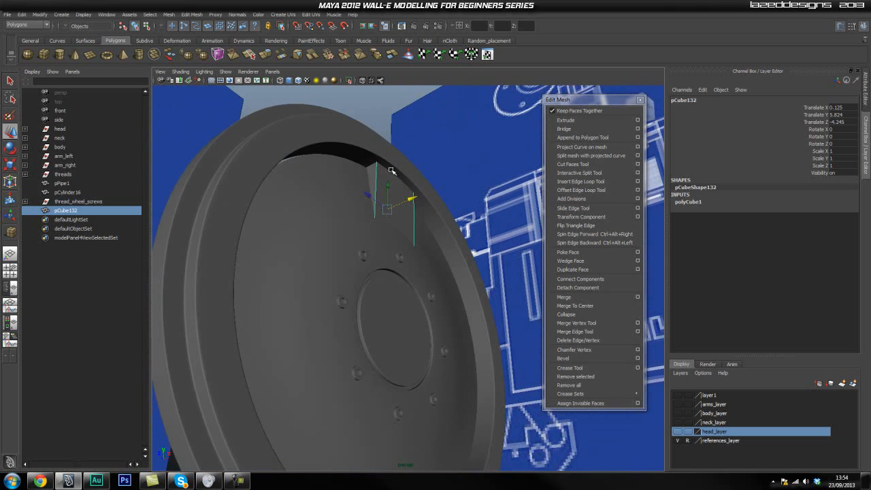
pyautogui.moveTo(411, 197); pyautogui.dragTo(412, 196)
pyautogui.click(512, 198)
pyautogui.keyDown('alt'); pyautogui.moveTo(511, 204); pyautogui.dragTo(495, 226); pyautogui.keyUp('alt')
# Select the spoke block and isolate it in the perspective view
pyautogui.keyDown('alt'); pyautogui.moveTo(309, 229); pyautogui.dragTo(358, 198, button='right'); pyautogui.keyUp('alt')
pyautogui.keyDown('alt'); pyautogui.moveTo(358, 198); pyautogui.dragTo(369, 292, button='middle'); pyautogui.keyUp('alt')
pyautogui.moveTo(370, 293)
pyautogui.keyDown('alt'); pyautogui.mouseDown()
pyautogui.moveTo(354, 293)
pyautogui.moveTo(356, 284)
pyautogui.mouseUp(); pyautogui.keyUp('alt')
pyautogui.click(383, 267)
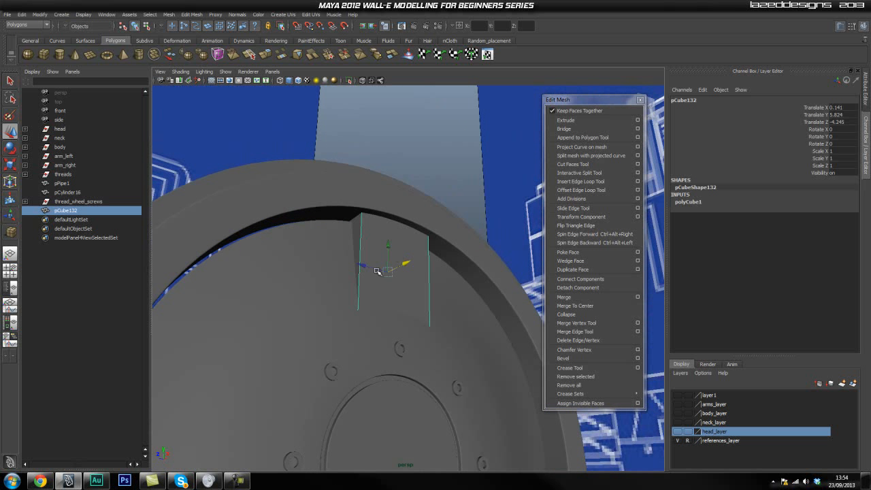
pyautogui.click(349, 81)
pyautogui.keyDown('alt'); pyautogui.moveTo(347, 229); pyautogui.dragTo(356, 285); pyautogui.keyUp('alt')
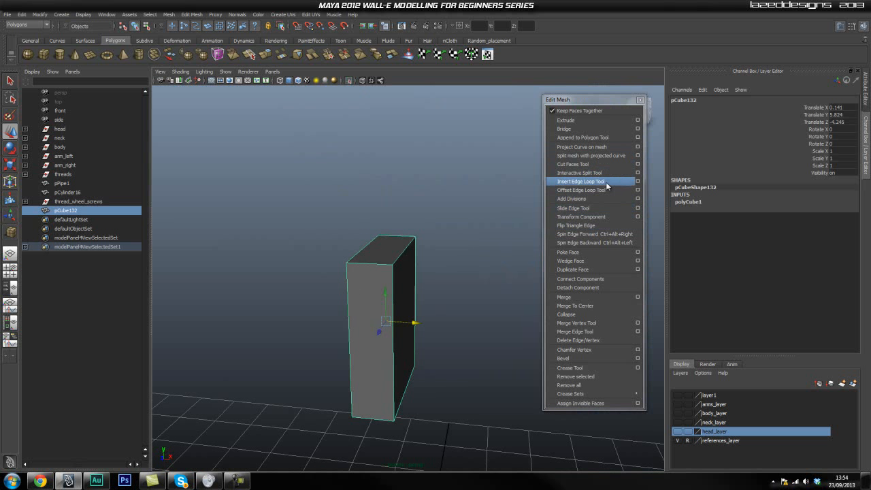
# Insert three supporting edge loops close to the block's outer edges, starting beside a vertical edge of the narrow face
pyautogui.click(604, 181)
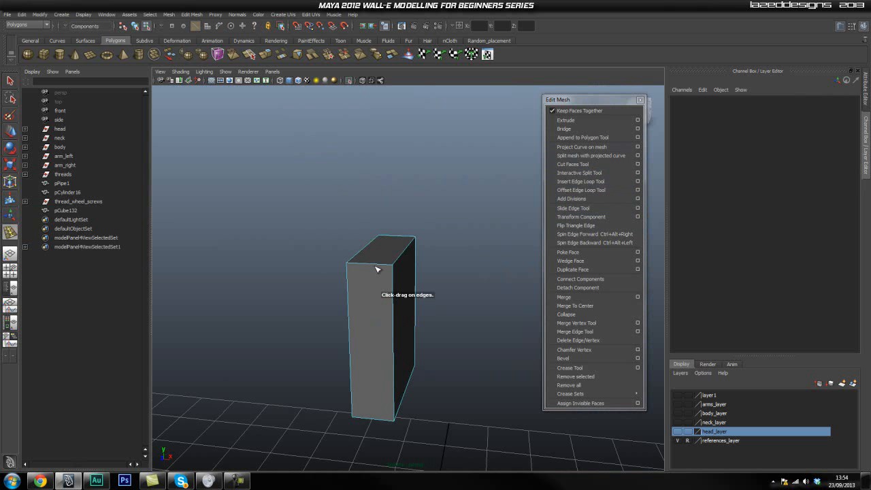
pyautogui.click(386, 264)
pyautogui.moveTo(389, 265); pyautogui.dragTo(390, 265)
pyautogui.keyDown('alt'); pyautogui.moveTo(322, 272); pyautogui.dragTo(430, 267, button='right'); pyautogui.keyUp('alt')
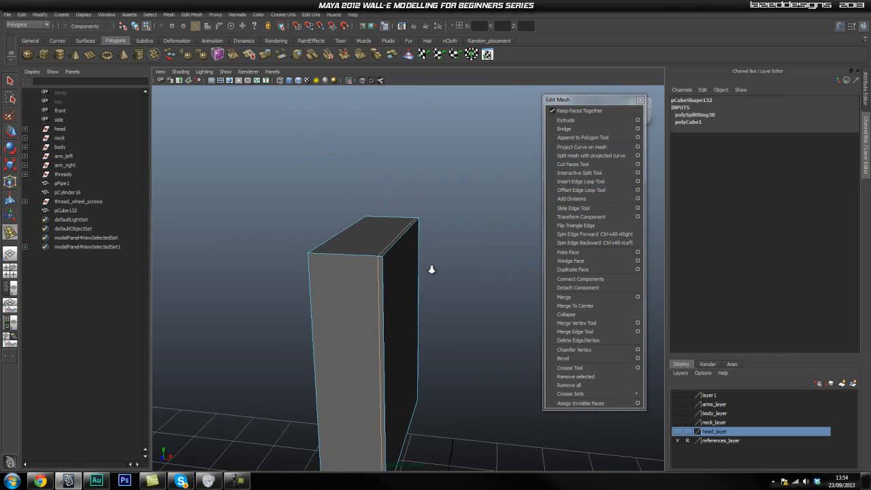
pyautogui.click(386, 263)
pyautogui.keyDown('alt'); pyautogui.moveTo(381, 286); pyautogui.dragTo(350, 288); pyautogui.keyUp('alt')
pyautogui.moveTo(340, 235); pyautogui.dragTo(326, 235)
pyautogui.keyDown('alt'); pyautogui.moveTo(349, 291); pyautogui.dragTo(449, 300); pyautogui.keyUp('alt')
# Add three more supporting edge loops close to the block's remaining edges, finishing with one near its bottom edge
pyautogui.keyDown('alt'); pyautogui.moveTo(397, 247); pyautogui.dragTo(413, 265); pyautogui.keyUp('alt')
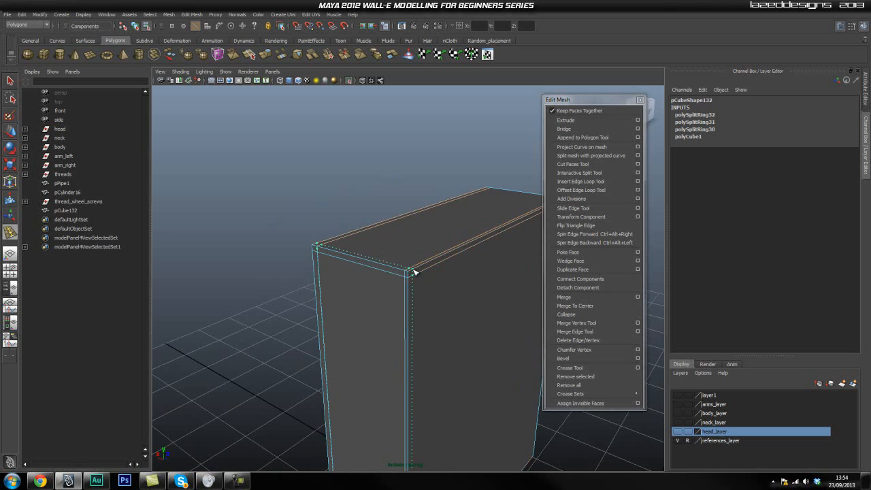
pyautogui.click(414, 272)
pyautogui.keyDown('alt'); pyautogui.moveTo(439, 305); pyautogui.dragTo(385, 304); pyautogui.keyUp('alt')
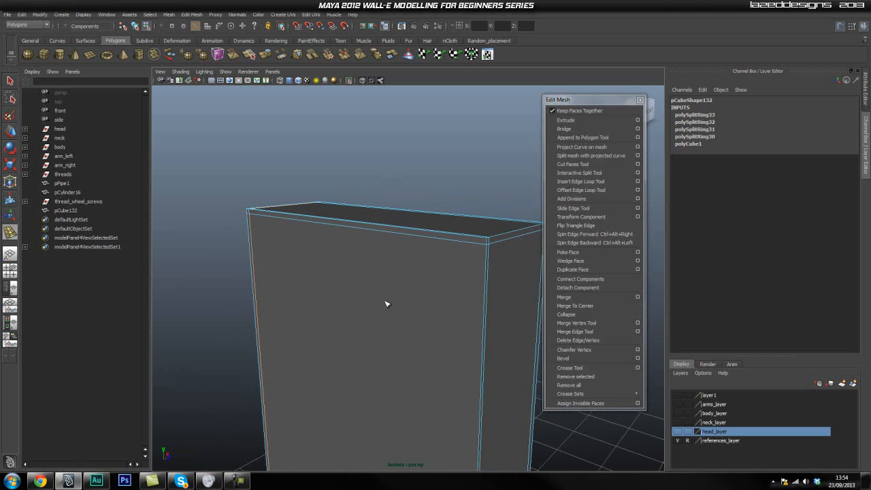
pyautogui.moveTo(478, 239); pyautogui.dragTo(482, 244)
pyautogui.keyDown('alt'); pyautogui.moveTo(482, 243); pyautogui.dragTo(324, 322); pyautogui.keyUp('alt')
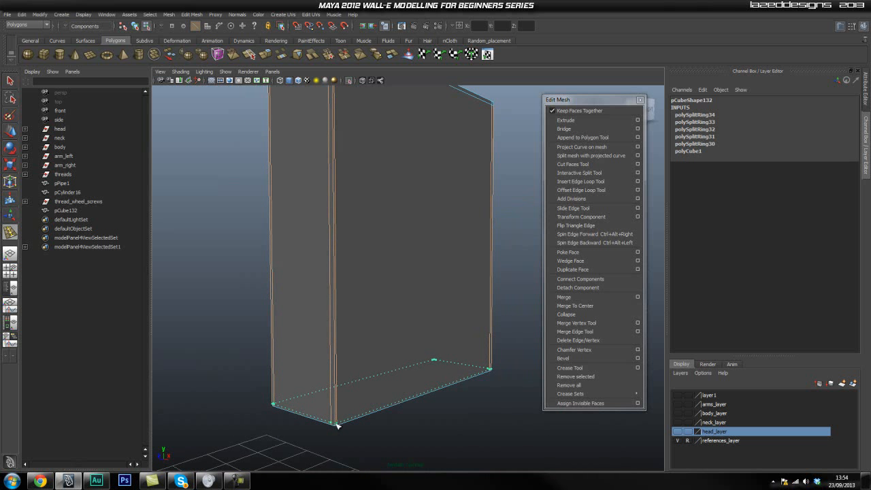
pyautogui.moveTo(336, 423); pyautogui.dragTo(337, 424)
pyautogui.keyDown('alt'); pyautogui.moveTo(337, 423); pyautogui.dragTo(471, 305); pyautogui.keyUp('alt')
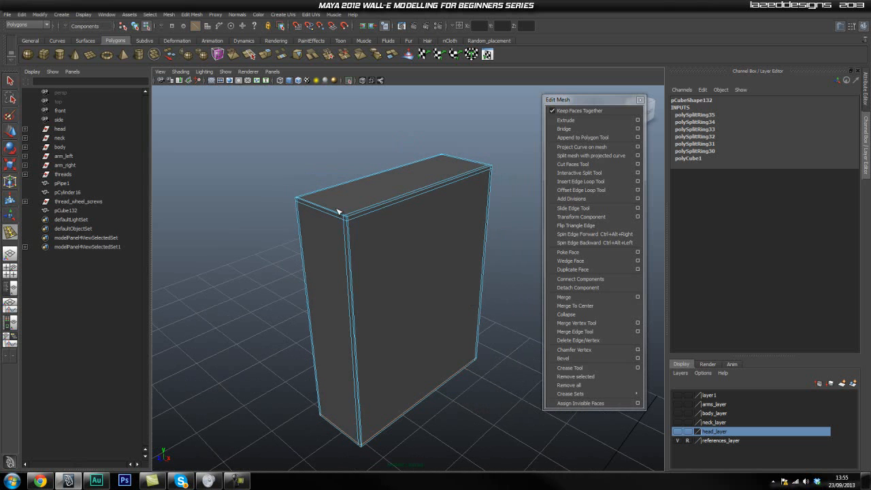
# End the block's isolation to bring back the full wheel, leaving everything deselected
pyautogui.click(351, 81)
pyautogui.press('q')
pyautogui.keyDown('alt'); pyautogui.moveTo(461, 291); pyautogui.dragTo(441, 269, button='right'); pyautogui.keyUp('alt')
pyautogui.click(434, 267)
pyautogui.click(466, 108)
pyautogui.keyDown('alt'); pyautogui.moveTo(466, 108); pyautogui.dragTo(412, 246); pyautogui.keyUp('alt')
# Center the spoke block's pivot in the side view, then move the pivot down to the centre of the wheel
pyautogui.press('space')
pyautogui.moveTo(408, 280); pyautogui.dragTo(459, 258)
pyautogui.keyDown('alt'); pyautogui.moveTo(345, 302); pyautogui.dragTo(348, 223, button='middle'); pyautogui.keyUp('alt')
pyautogui.keyDown('alt'); pyautogui.moveTo(349, 223); pyautogui.dragTo(406, 243, button='right'); pyautogui.keyUp('alt')
pyautogui.keyDown('alt'); pyautogui.moveTo(405, 243); pyautogui.dragTo(404, 287, button='middle'); pyautogui.keyUp('alt')
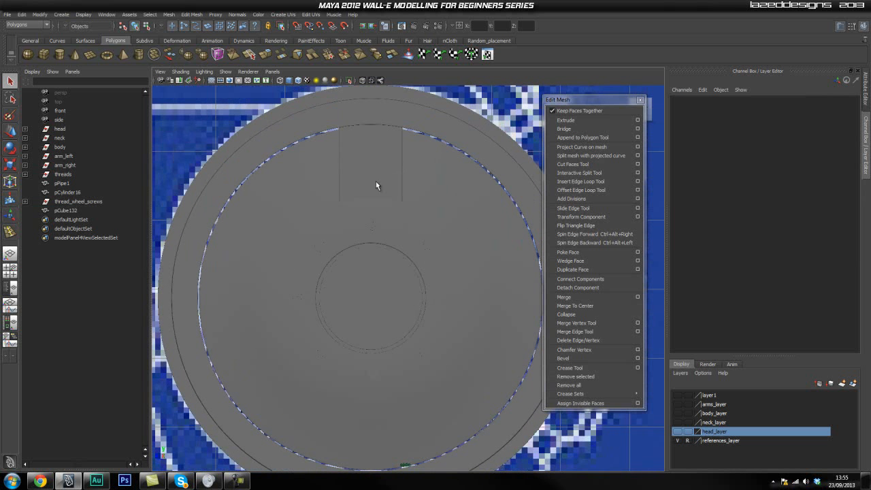
pyautogui.click(379, 185)
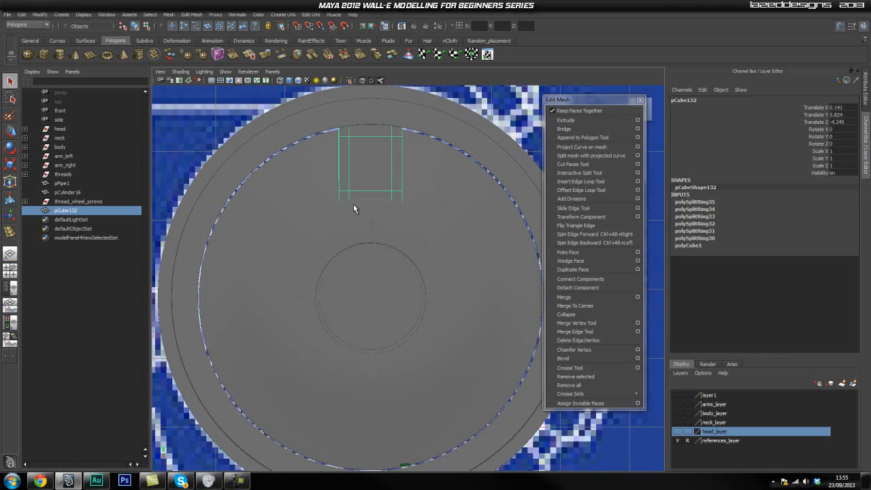
pyautogui.press('space')
pyautogui.click(321, 114)
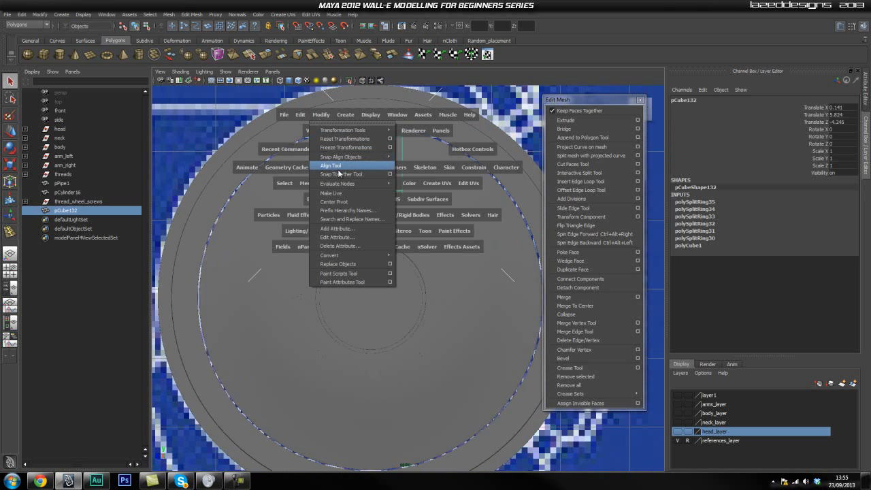
pyautogui.click(335, 202)
pyautogui.press('w')
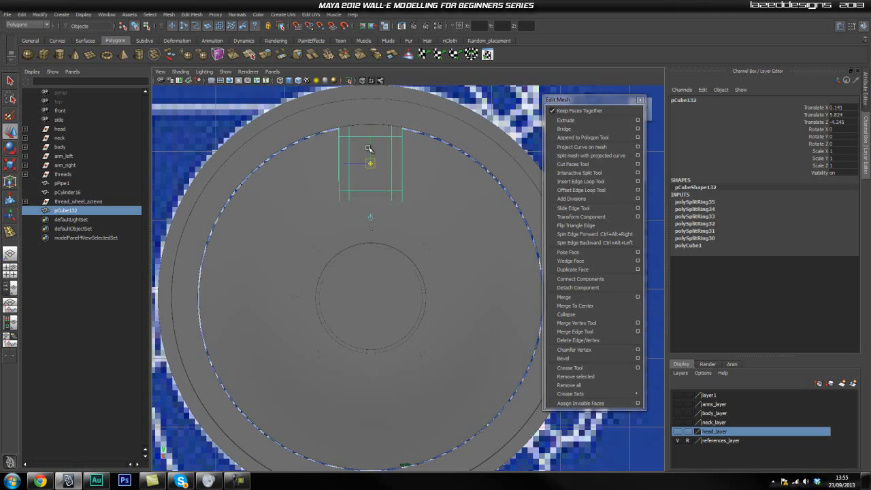
pyautogui.moveTo(369, 143); pyautogui.dragTo(372, 282, button='middle')
# Duplicate the spoke block and set the copy's Rotate X to 90
pyautogui.hotkey('ctrl', 'd')
pyautogui.press('e')
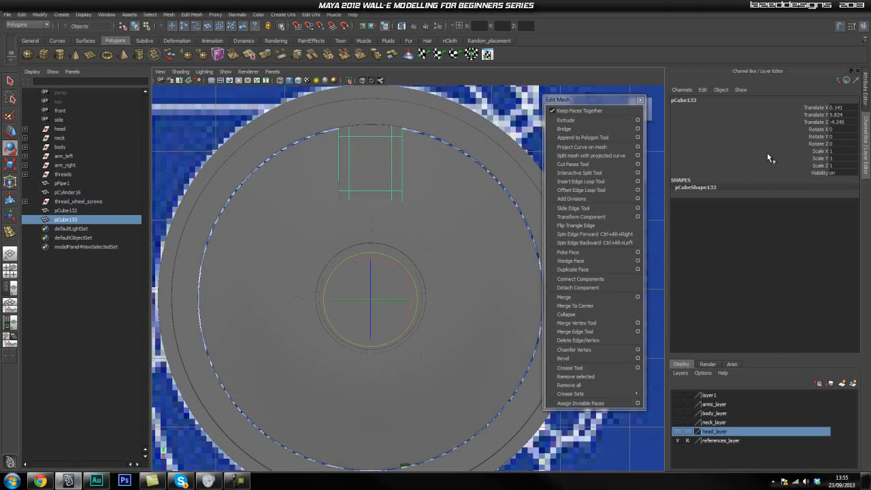
pyautogui.moveTo(395, 270); pyautogui.dragTo(411, 315)
pyautogui.doubleClick(836, 130)
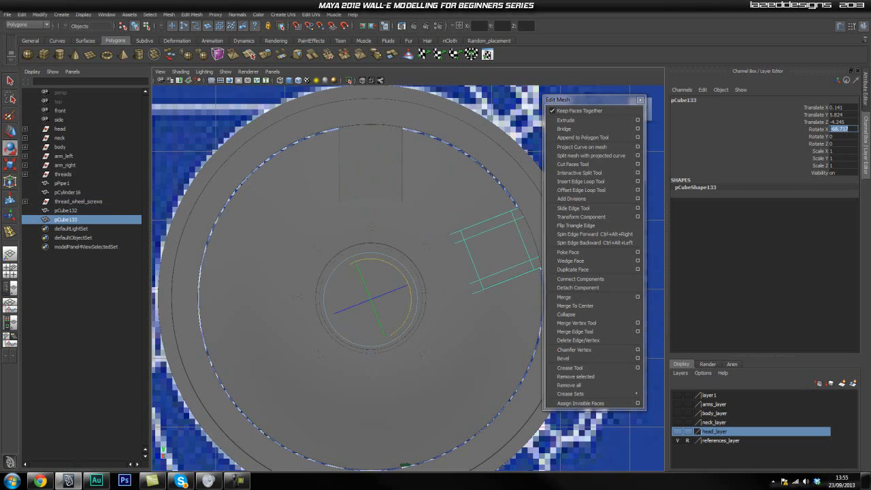
pyautogui.write('90')
pyautogui.press('Return')
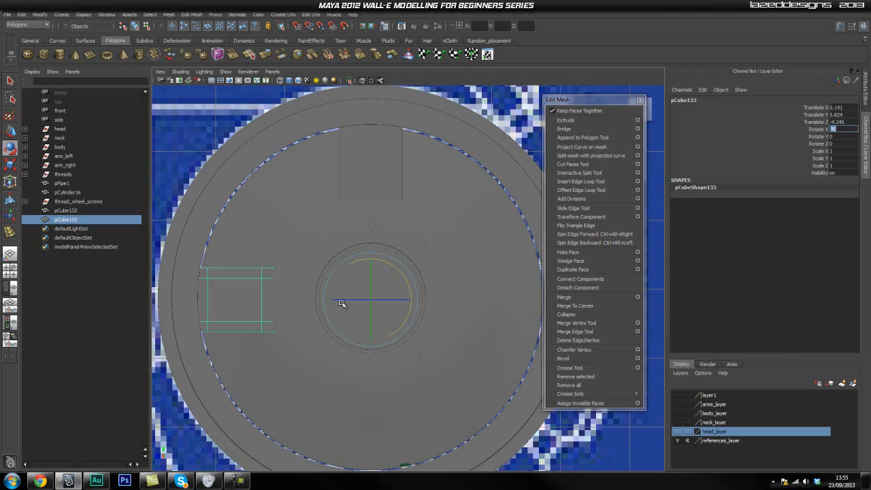
# Duplicate the rotated spoke block and set the new copy's Rotate X to 180, placing it at the wheel's bottom
pyautogui.click(219, 299)
pyautogui.hotkey('ctrl', 'd')
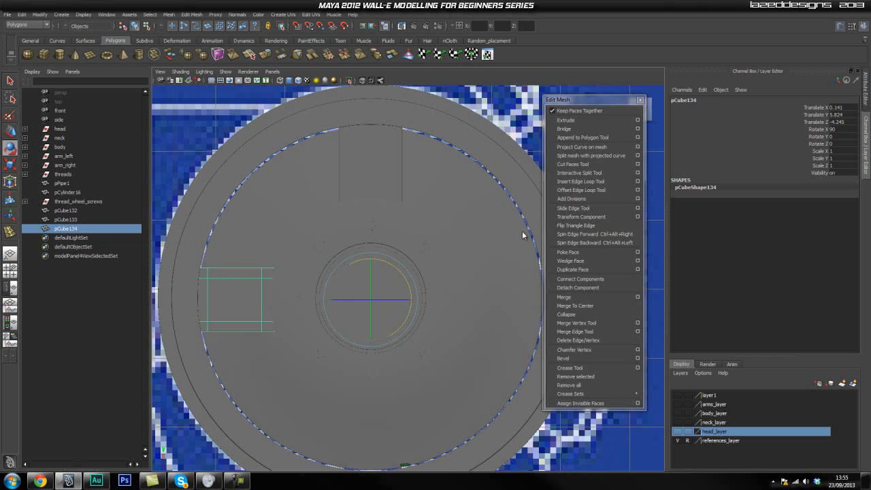
pyautogui.click(850, 131)
pyautogui.press('Return')
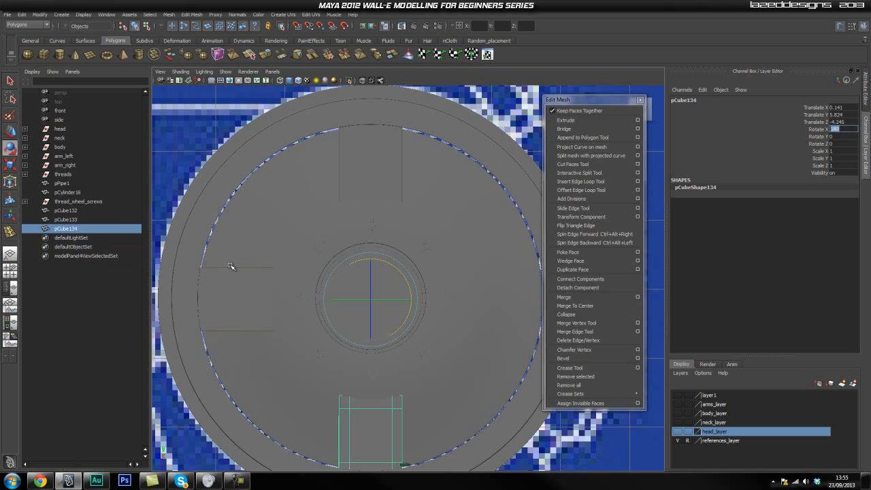
# Duplicate the bottom spoke block and rotate the copy around X to about 270 degrees, opposite the existing side block
pyautogui.hotkey('ctrl', 'd')
pyautogui.click(848, 129)
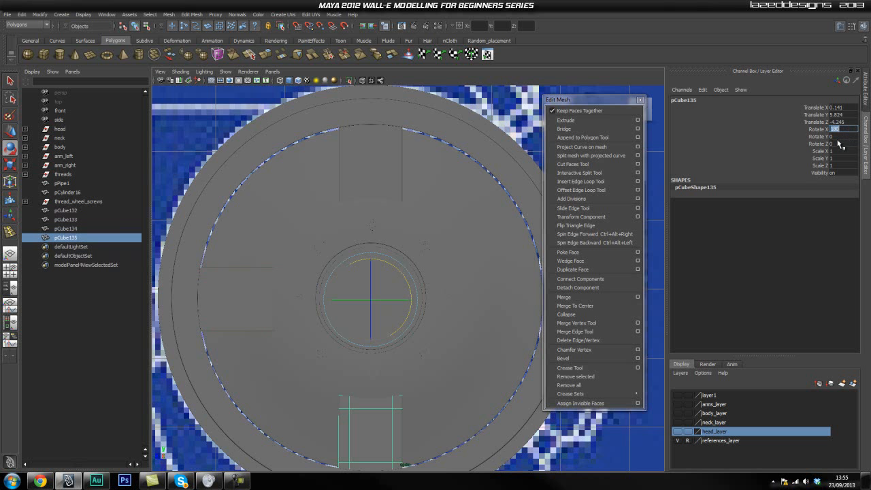
pyautogui.moveTo(403, 276); pyautogui.dragTo(339, 268, button='middle')
pyautogui.click(851, 130)
pyautogui.press('Return')
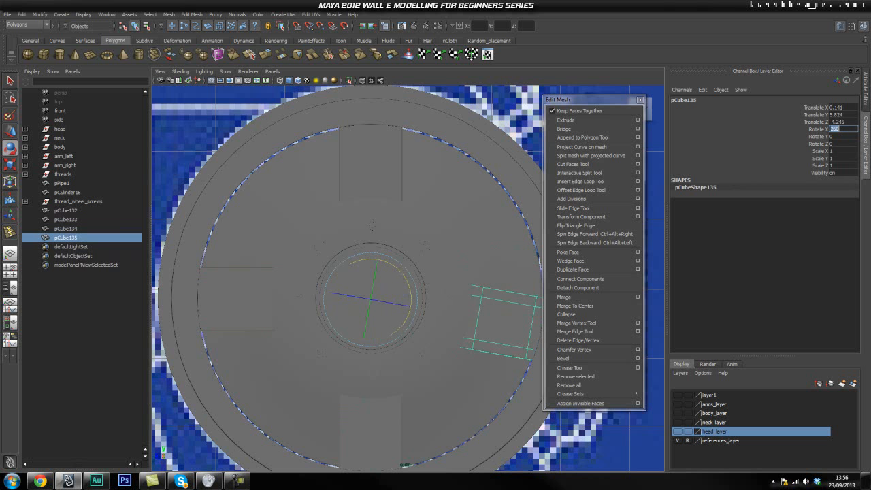
pyautogui.write('275')
pyautogui.press('Return')
pyautogui.write('32')
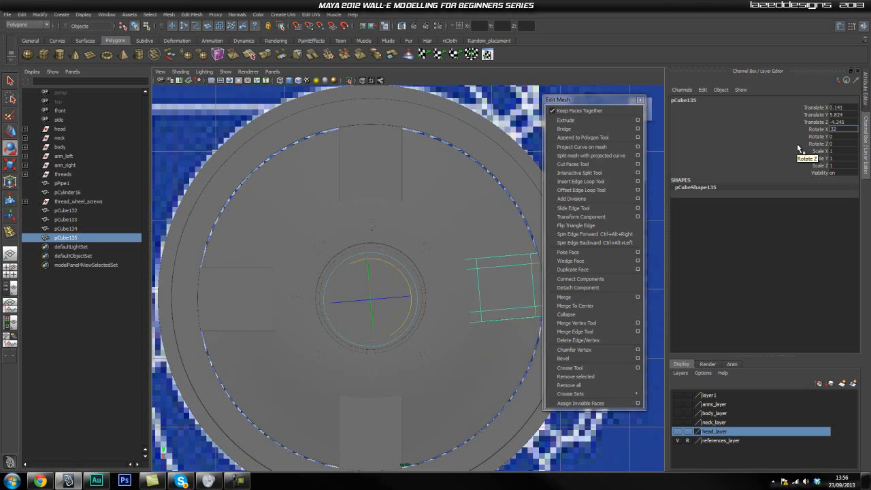
pyautogui.press('Return')
pyautogui.moveTo(401, 273); pyautogui.dragTo(402, 276)
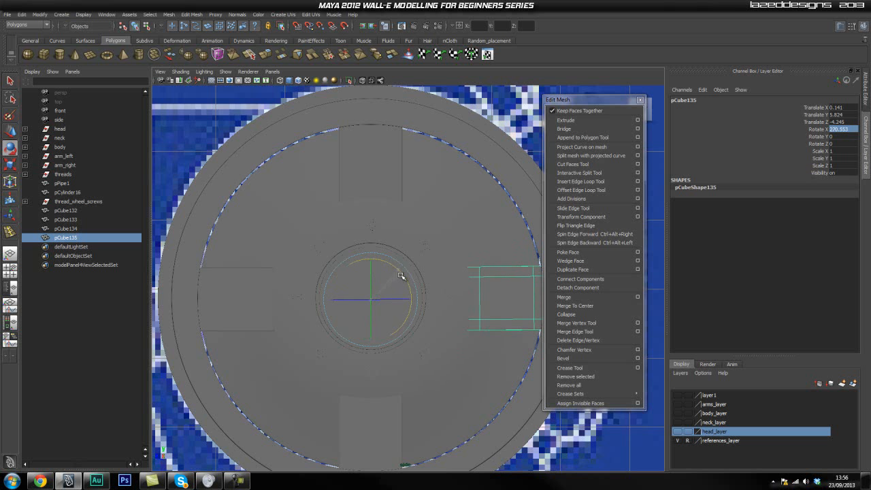
# Set the fourth spoke block's Rotate X to exactly 270
pyautogui.keyDown('alt'); pyautogui.moveTo(443, 233); pyautogui.dragTo(416, 204, button='middle'); pyautogui.keyUp('alt')
pyautogui.keyDown('alt'); pyautogui.moveTo(390, 245); pyautogui.dragTo(428, 265, button='middle'); pyautogui.keyUp('alt')
pyautogui.click(422, 340)
pyautogui.keyDown('alt'); pyautogui.moveTo(484, 270); pyautogui.dragTo(429, 281, button='right'); pyautogui.keyUp('alt')
pyautogui.keyDown('alt'); pyautogui.moveTo(430, 281); pyautogui.dragTo(433, 269, button='middle'); pyautogui.keyUp('alt')
pyautogui.keyDown('alt'); pyautogui.moveTo(434, 268); pyautogui.dragTo(506, 281, button='right'); pyautogui.keyUp('alt')
pyautogui.keyDown('alt'); pyautogui.moveTo(506, 282); pyautogui.dragTo(505, 273, button='middle'); pyautogui.keyUp('alt')
pyautogui.click(486, 265)
pyautogui.click(844, 130)
pyautogui.write('270')
pyautogui.press('Return')
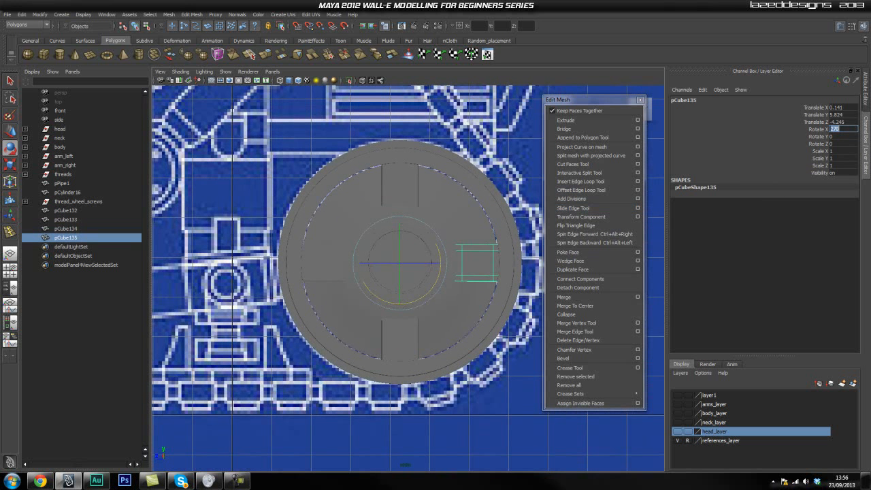
# Deselect the spoke block and examine the complete wheel with its four spoke blocks from several angles in perspective
pyautogui.click(445, 104)
pyautogui.press('space')
pyautogui.moveTo(390, 254); pyautogui.dragTo(390, 232)
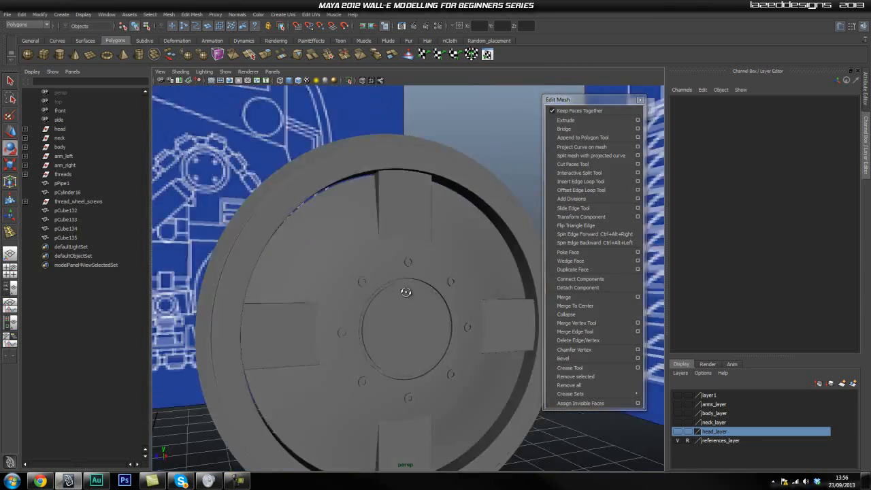
pyautogui.keyDown('alt'); pyautogui.moveTo(404, 288); pyautogui.dragTo(431, 290); pyautogui.keyUp('alt')
pyautogui.keyDown('alt'); pyautogui.moveTo(430, 290); pyautogui.dragTo(398, 283, button='middle'); pyautogui.keyUp('alt')
pyautogui.keyDown('alt'); pyautogui.moveTo(398, 283); pyautogui.dragTo(409, 245); pyautogui.keyUp('alt')
pyautogui.keyDown('alt'); pyautogui.moveTo(409, 245); pyautogui.dragTo(327, 269, button='right'); pyautogui.keyUp('alt')
pyautogui.keyDown('alt'); pyautogui.moveTo(327, 269); pyautogui.dragTo(320, 267); pyautogui.keyUp('alt')
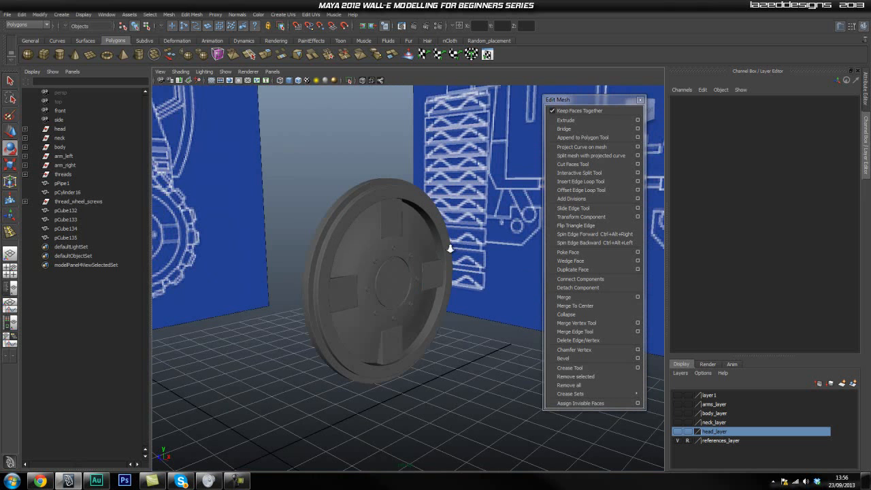
pyautogui.scroll(-4, 450, 249)
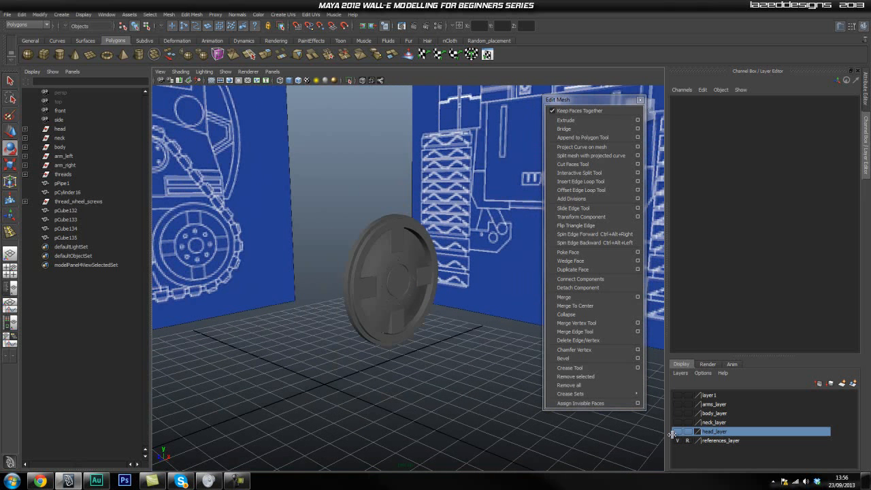
# Make layer1 with the track visible and frame the thread_wheel_screws group in the perspective view
pyautogui.click(677, 395)
pyautogui.keyDown('alt'); pyautogui.moveTo(327, 300); pyautogui.dragTo(259, 306); pyautogui.keyUp('alt')
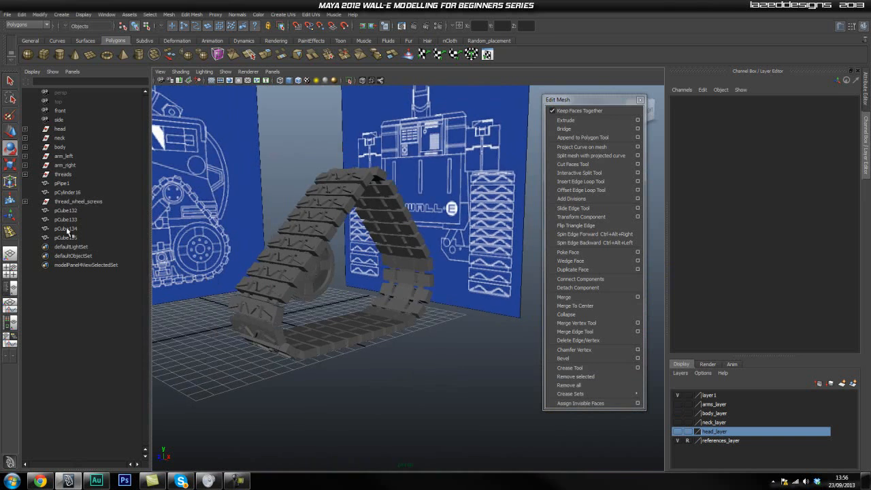
pyautogui.click(78, 201)
pyautogui.press('f')
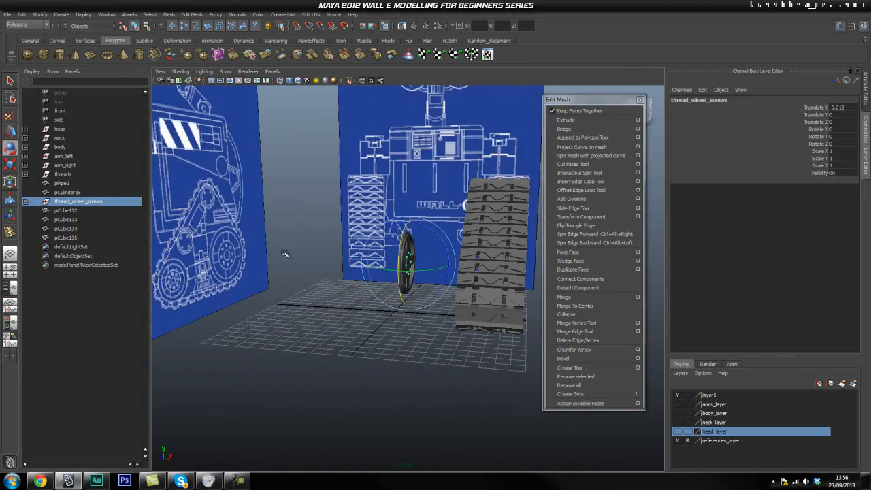
# Group the four spoke blocks, pCube132 to pCube135, and name the group thread_wheel_bits
pyautogui.click(66, 211)
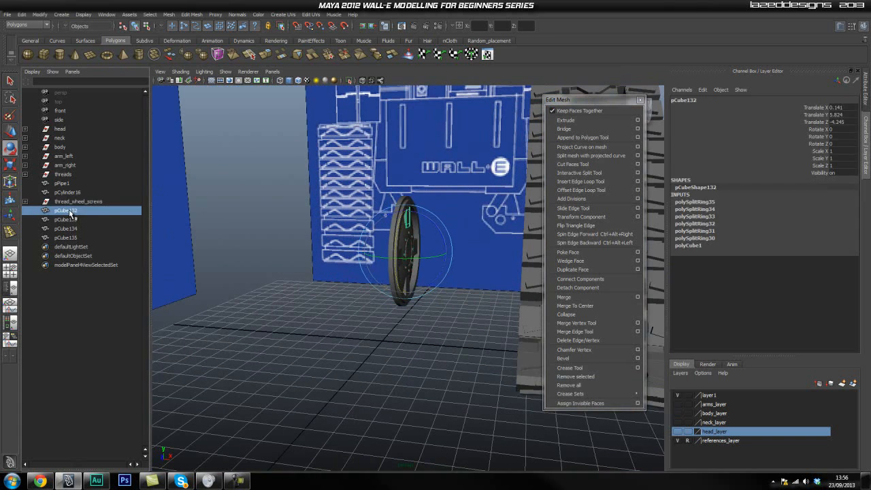
pyautogui.keyDown('shift'); pyautogui.click(66, 237); pyautogui.keyUp('shift')
pyautogui.hotkey('ctrl', 'g')
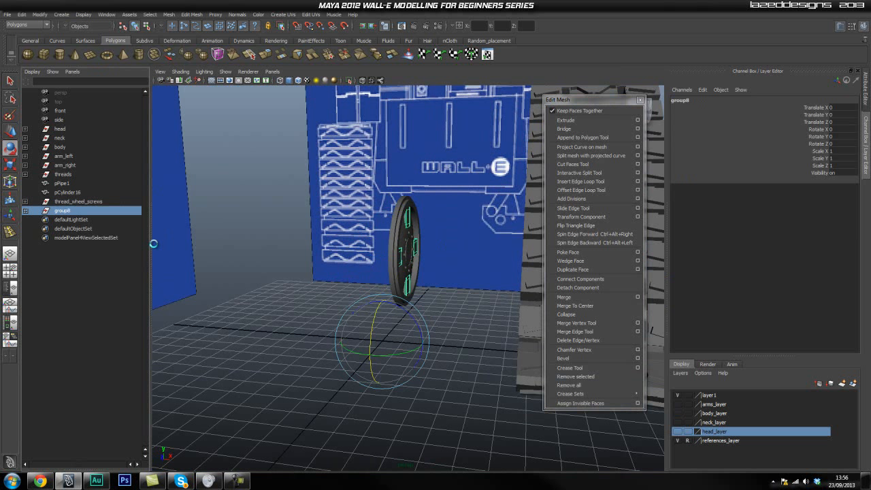
pyautogui.doubleClick(68, 211)
pyautogui.write('thread_wheel_')
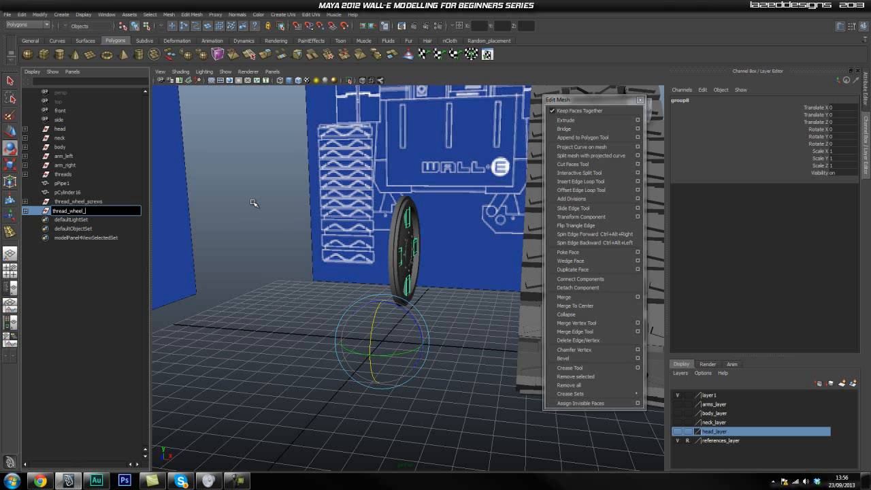
pyautogui.write('bits')
pyautogui.press('Return')
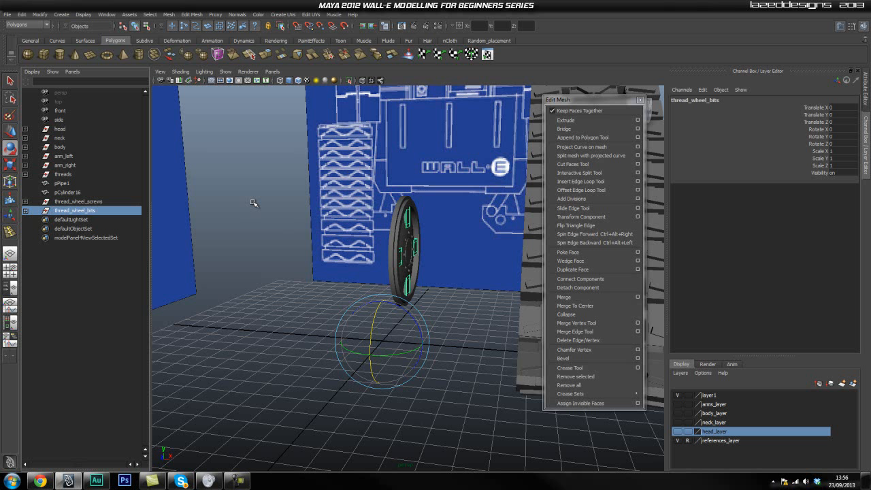
# Group pPipe1, pCylinder16, thread_wheel_screws and thread_wheel_bits into one wheel group and center its pivot
pyautogui.click(76, 202)
pyautogui.click(68, 193)
pyautogui.click(63, 183)
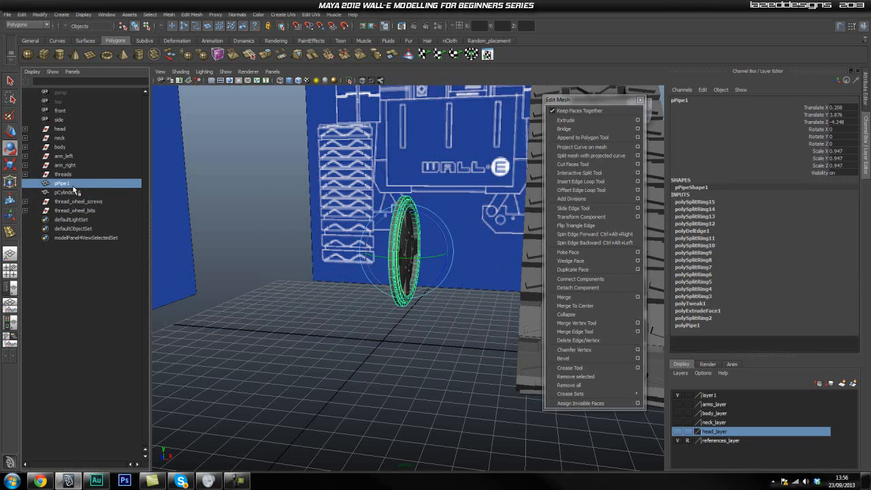
pyautogui.keyDown('alt'); pyautogui.moveTo(434, 283); pyautogui.dragTo(115, 227); pyautogui.keyUp('alt')
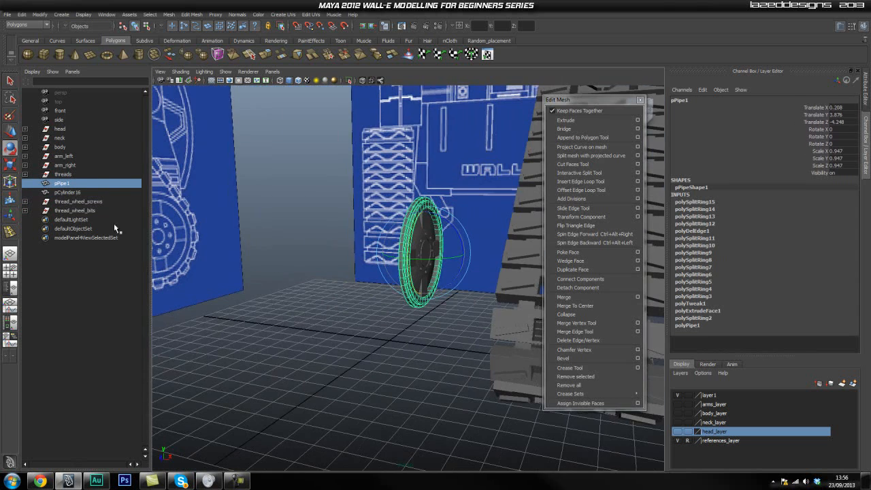
pyautogui.keyDown('ctrl'); pyautogui.click(68, 193); pyautogui.keyUp('ctrl')
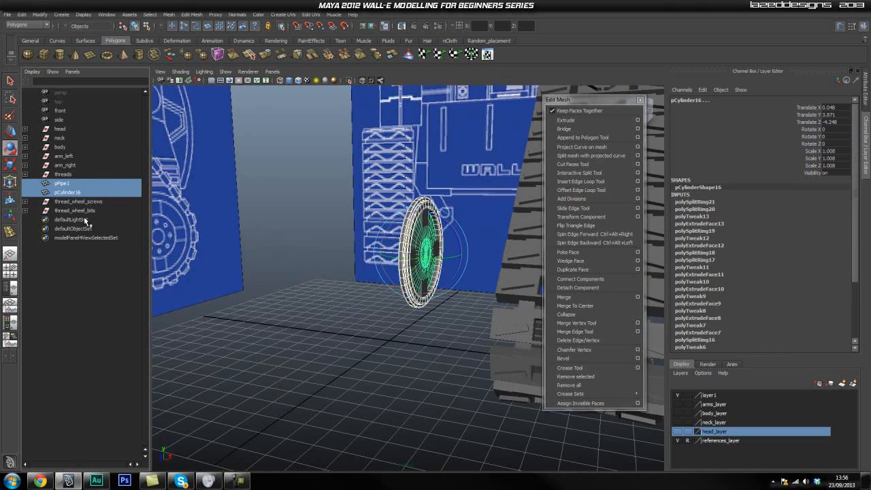
pyautogui.hotkey('ctrl', 'g')
pyautogui.press('space')
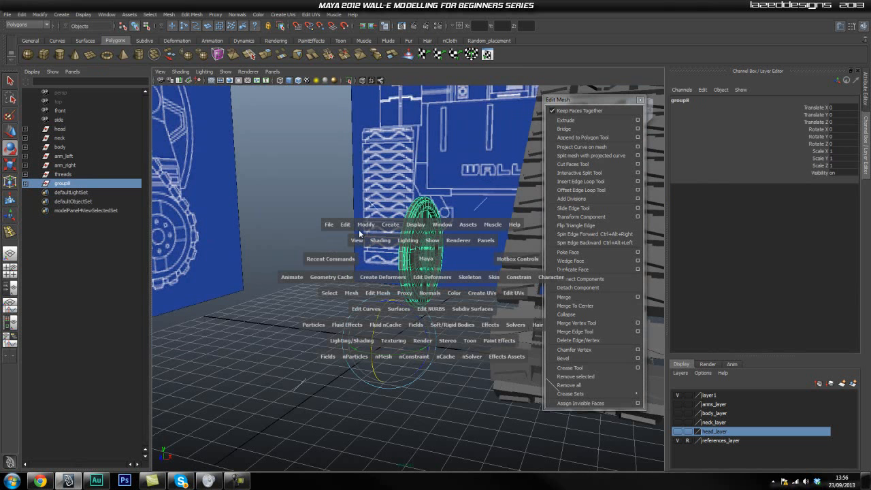
pyautogui.click(362, 228)
pyautogui.click(385, 311)
# In the front view, move the wheel group about 10.44 units along X so it sits inside the track
pyautogui.press('space')
pyautogui.moveTo(398, 266); pyautogui.dragTo(395, 289)
pyautogui.keyDown('alt'); pyautogui.moveTo(423, 332); pyautogui.dragTo(331, 328, button='middle'); pyautogui.keyUp('alt')
pyautogui.press('w')
pyautogui.moveTo(369, 264); pyautogui.dragTo(495, 271)
pyautogui.keyDown('alt'); pyautogui.moveTo(425, 291); pyautogui.dragTo(141, 271, button='middle'); pyautogui.keyUp('alt')
pyautogui.scroll(-3, 397, 265)
pyautogui.keyDown('alt'); pyautogui.moveTo(397, 266); pyautogui.dragTo(326, 275, button='middle'); pyautogui.keyUp('alt')
pyautogui.moveTo(225, 266); pyautogui.dragTo(450, 284)
pyautogui.keyDown('alt'); pyautogui.moveTo(350, 301); pyautogui.dragTo(457, 258, button='right'); pyautogui.keyUp('alt')
pyautogui.keyDown('alt'); pyautogui.moveTo(457, 257); pyautogui.dragTo(420, 287, button='middle'); pyautogui.keyUp('alt')
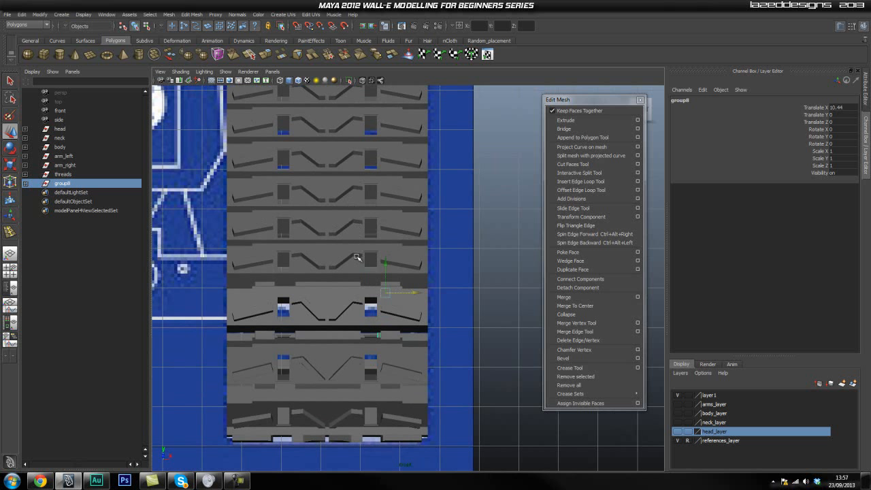
# Nudge the wheel group slightly sideways within the track in the perspective view, then deselect it
pyautogui.press('space')
pyautogui.moveTo(368, 296); pyautogui.dragTo(362, 272)
pyautogui.keyDown('alt'); pyautogui.moveTo(472, 288); pyautogui.dragTo(388, 292); pyautogui.keyUp('alt')
pyautogui.keyDown('alt'); pyautogui.moveTo(388, 292); pyautogui.dragTo(276, 295, button='middle'); pyautogui.keyUp('alt')
pyautogui.keyDown('alt'); pyautogui.moveTo(470, 293); pyautogui.dragTo(412, 295); pyautogui.keyUp('alt')
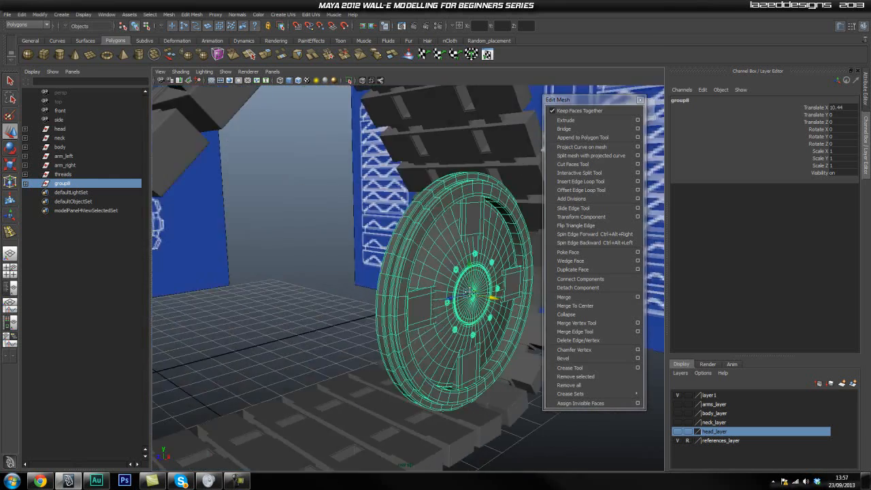
pyautogui.keyDown('alt'); pyautogui.moveTo(412, 295); pyautogui.dragTo(282, 297, button='middle'); pyautogui.keyUp('alt')
pyautogui.keyDown('alt'); pyautogui.moveTo(476, 303); pyautogui.dragTo(416, 305); pyautogui.keyUp('alt')
pyautogui.moveTo(286, 284); pyautogui.dragTo(282, 284)
pyautogui.click(482, 368)
# Examine the wheel's fit inside the track from several angles
pyautogui.keyDown('alt'); pyautogui.moveTo(340, 368); pyautogui.dragTo(181, 364, button='right'); pyautogui.keyUp('alt')
pyautogui.keyDown('alt'); pyautogui.moveTo(204, 360); pyautogui.dragTo(313, 361); pyautogui.keyUp('alt')
pyautogui.keyDown('alt'); pyautogui.moveTo(184, 358); pyautogui.dragTo(329, 346, button='right'); pyautogui.keyUp('alt')
pyautogui.keyDown('alt'); pyautogui.moveTo(329, 346); pyautogui.dragTo(317, 315, button='middle'); pyautogui.keyUp('alt')
pyautogui.keyDown('alt'); pyautogui.moveTo(317, 315); pyautogui.dragTo(301, 342); pyautogui.keyUp('alt')
pyautogui.keyDown('alt'); pyautogui.moveTo(302, 342); pyautogui.dragTo(325, 368, button='middle'); pyautogui.keyUp('alt')
pyautogui.keyDown('alt'); pyautogui.moveTo(325, 368); pyautogui.dragTo(393, 229); pyautogui.keyUp('alt')
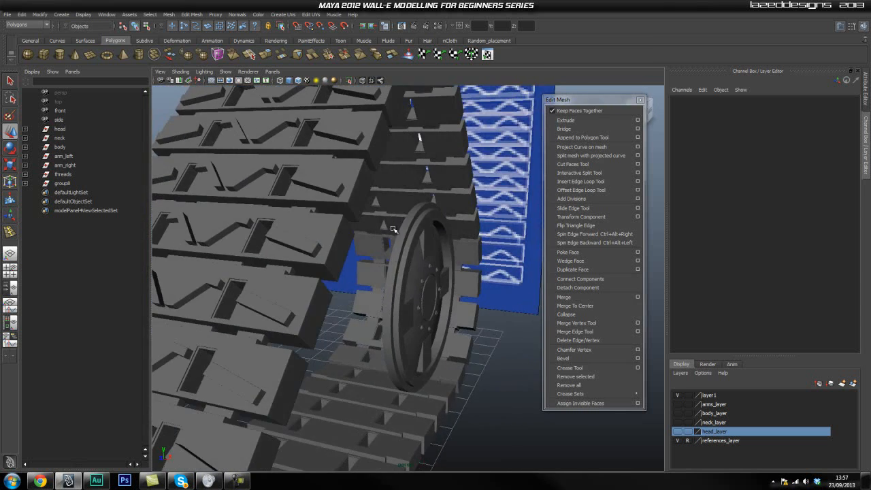
pyautogui.keyDown('alt'); pyautogui.moveTo(371, 311); pyautogui.dragTo(416, 216); pyautogui.keyUp('alt')
pyautogui.keyDown('alt'); pyautogui.moveTo(512, 285); pyautogui.dragTo(384, 288); pyautogui.keyUp('alt')
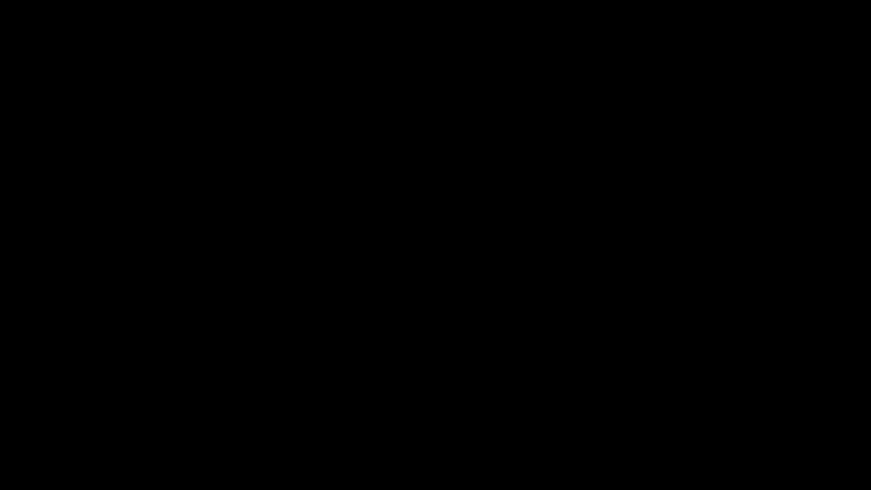